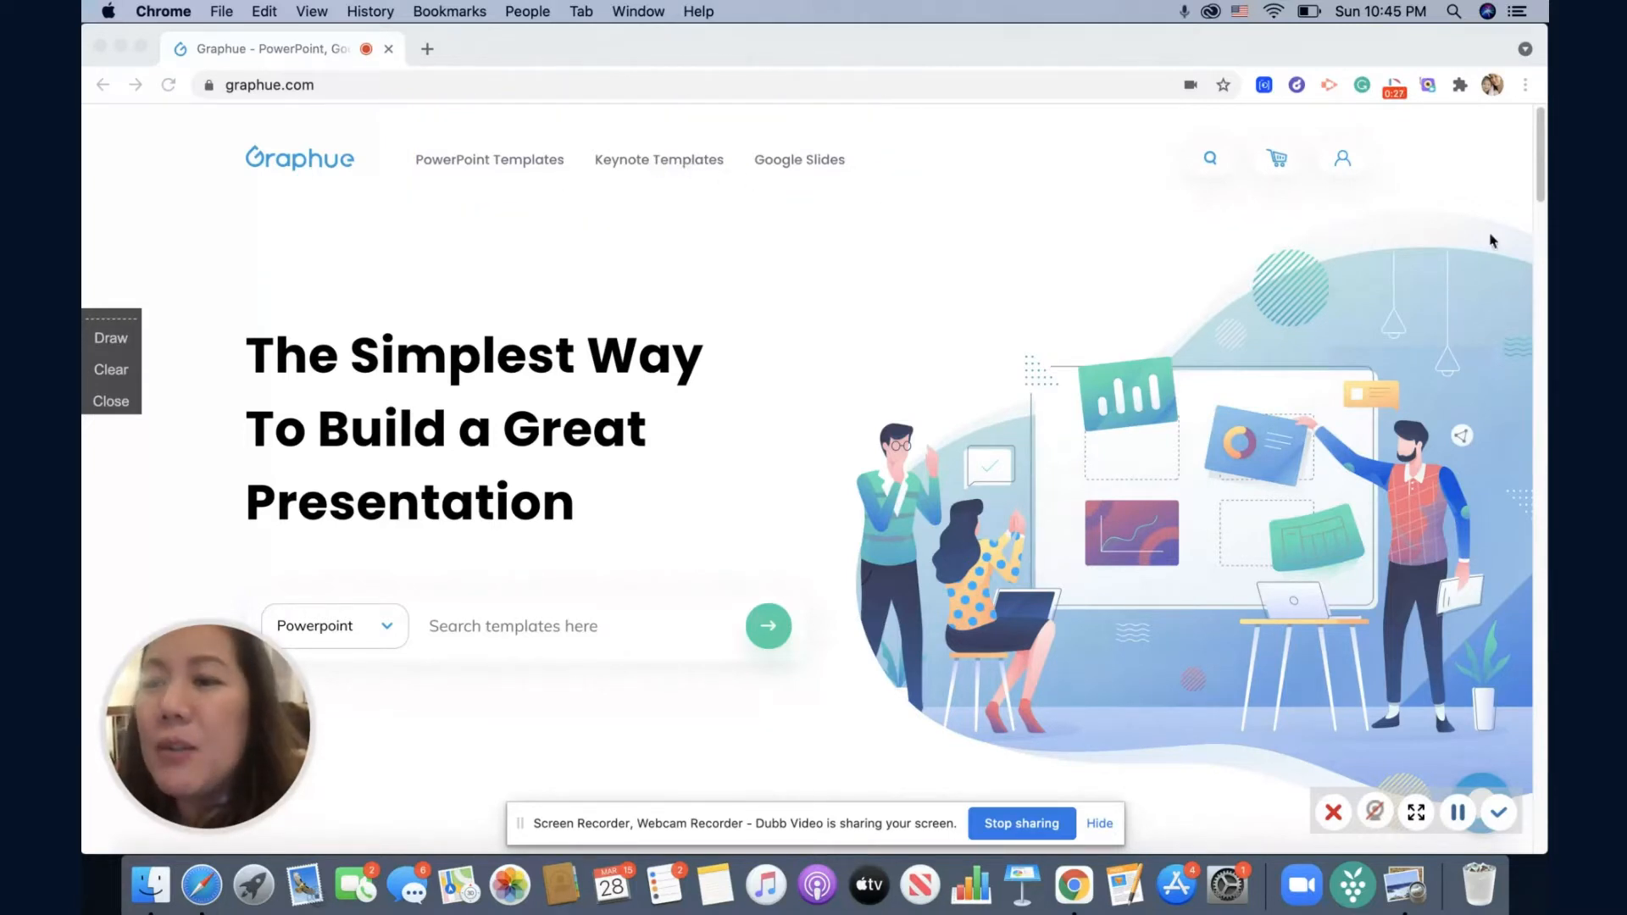
# - Look through the Graphue homepage down to the newest templates and browse all items
pyautogui.click(1541, 194)
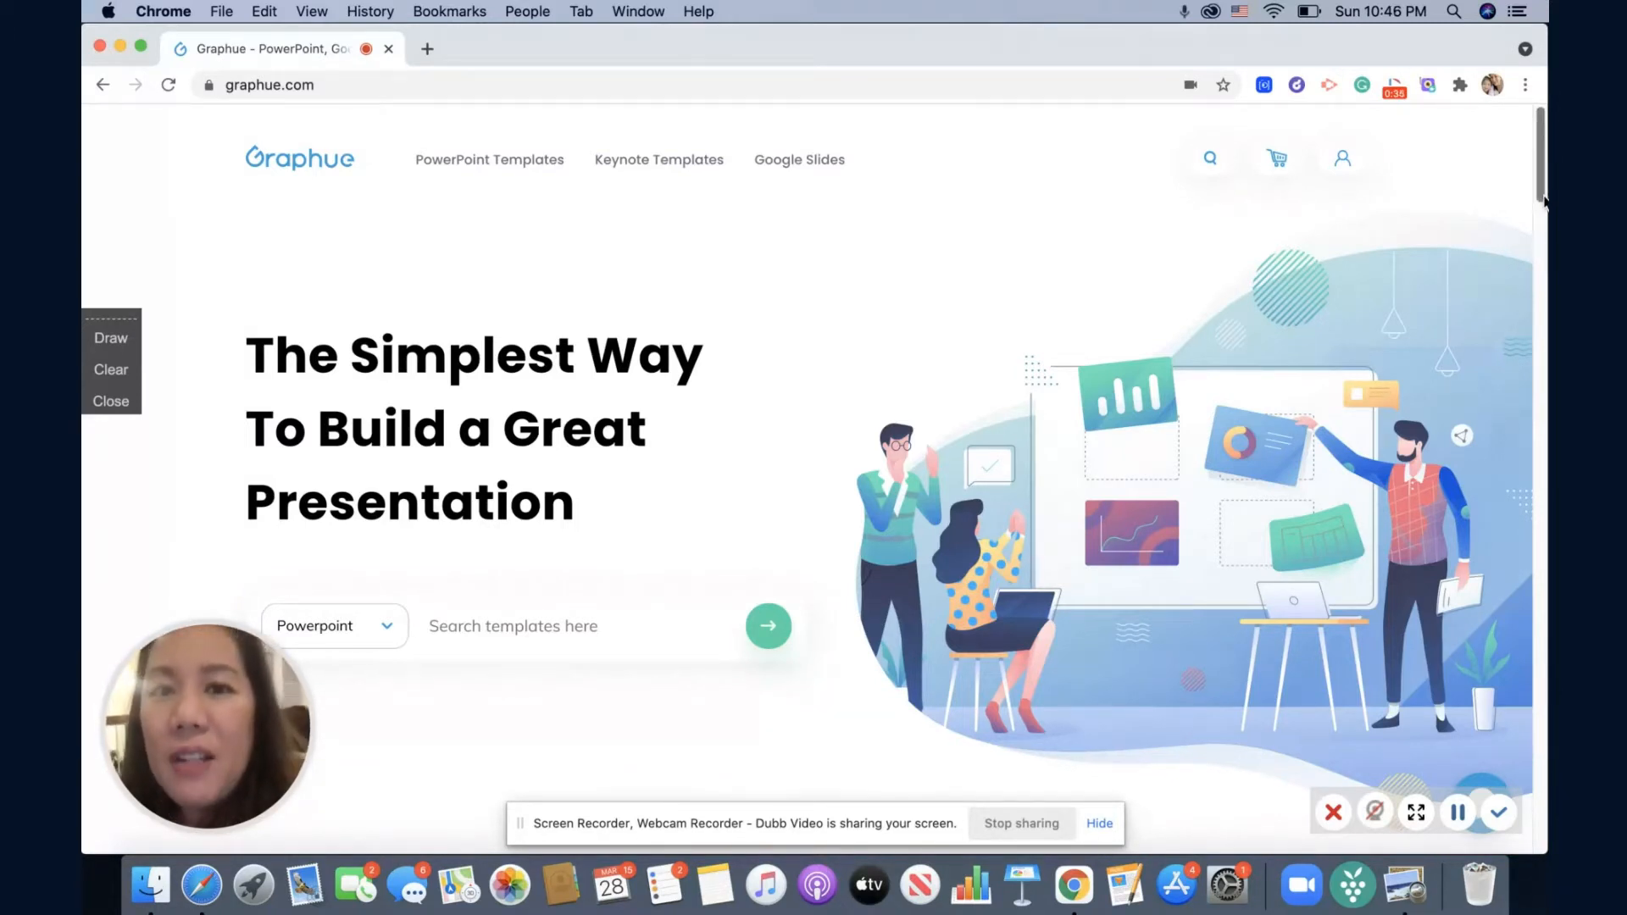
pyautogui.moveTo(1538, 190); pyautogui.dragTo(1544, 297)
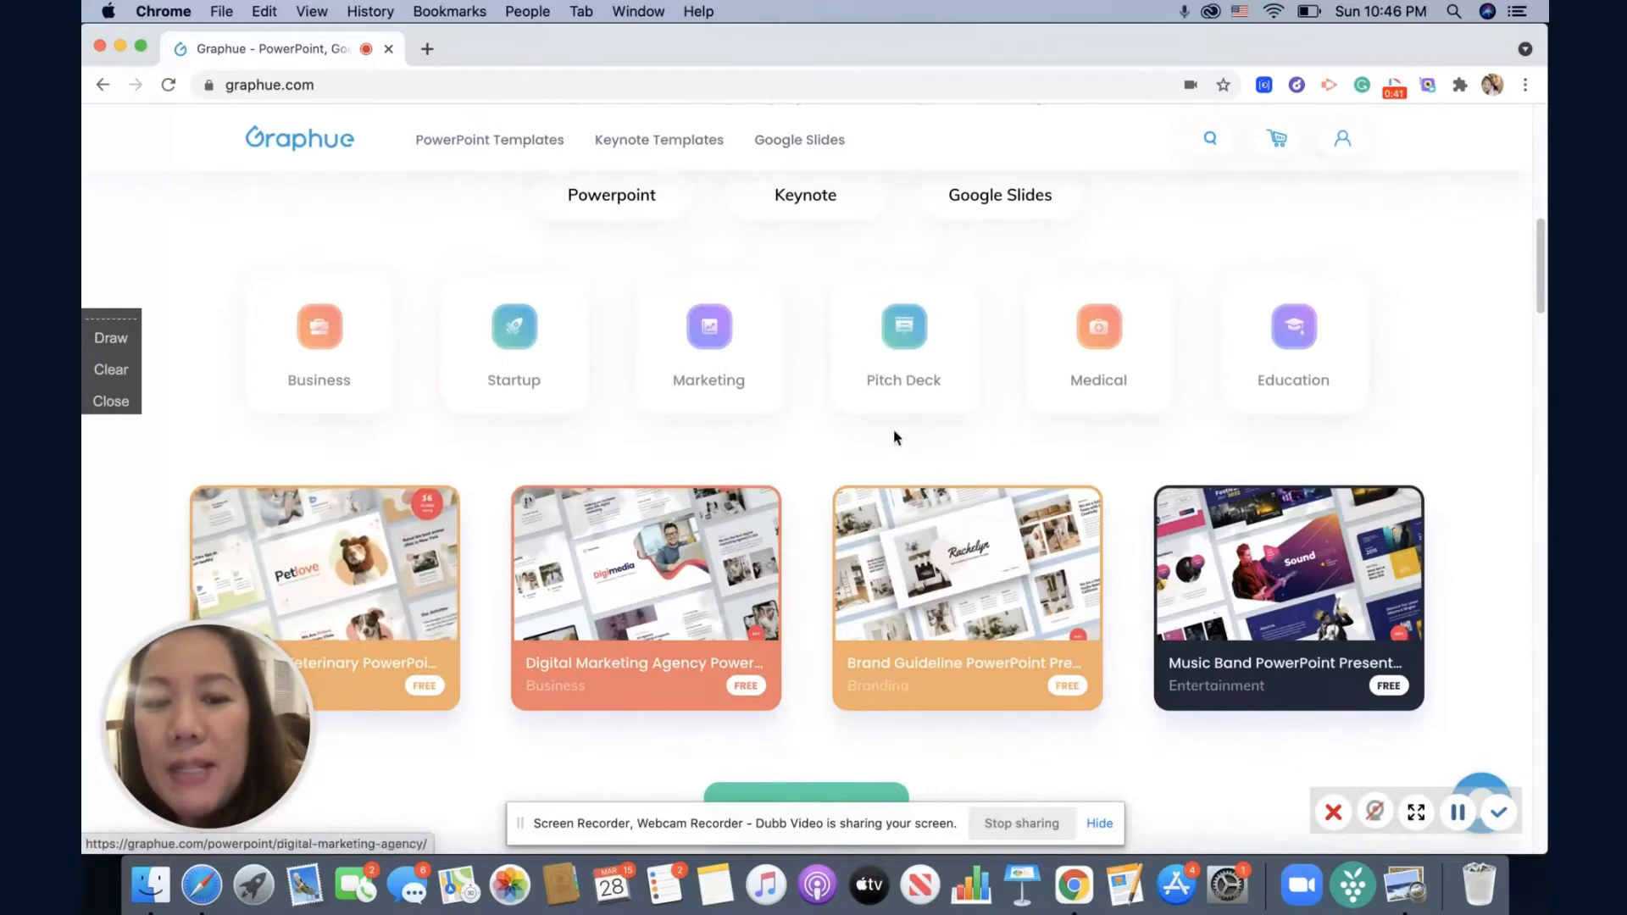
pyautogui.moveTo(1542, 264); pyautogui.dragTo(1544, 362)
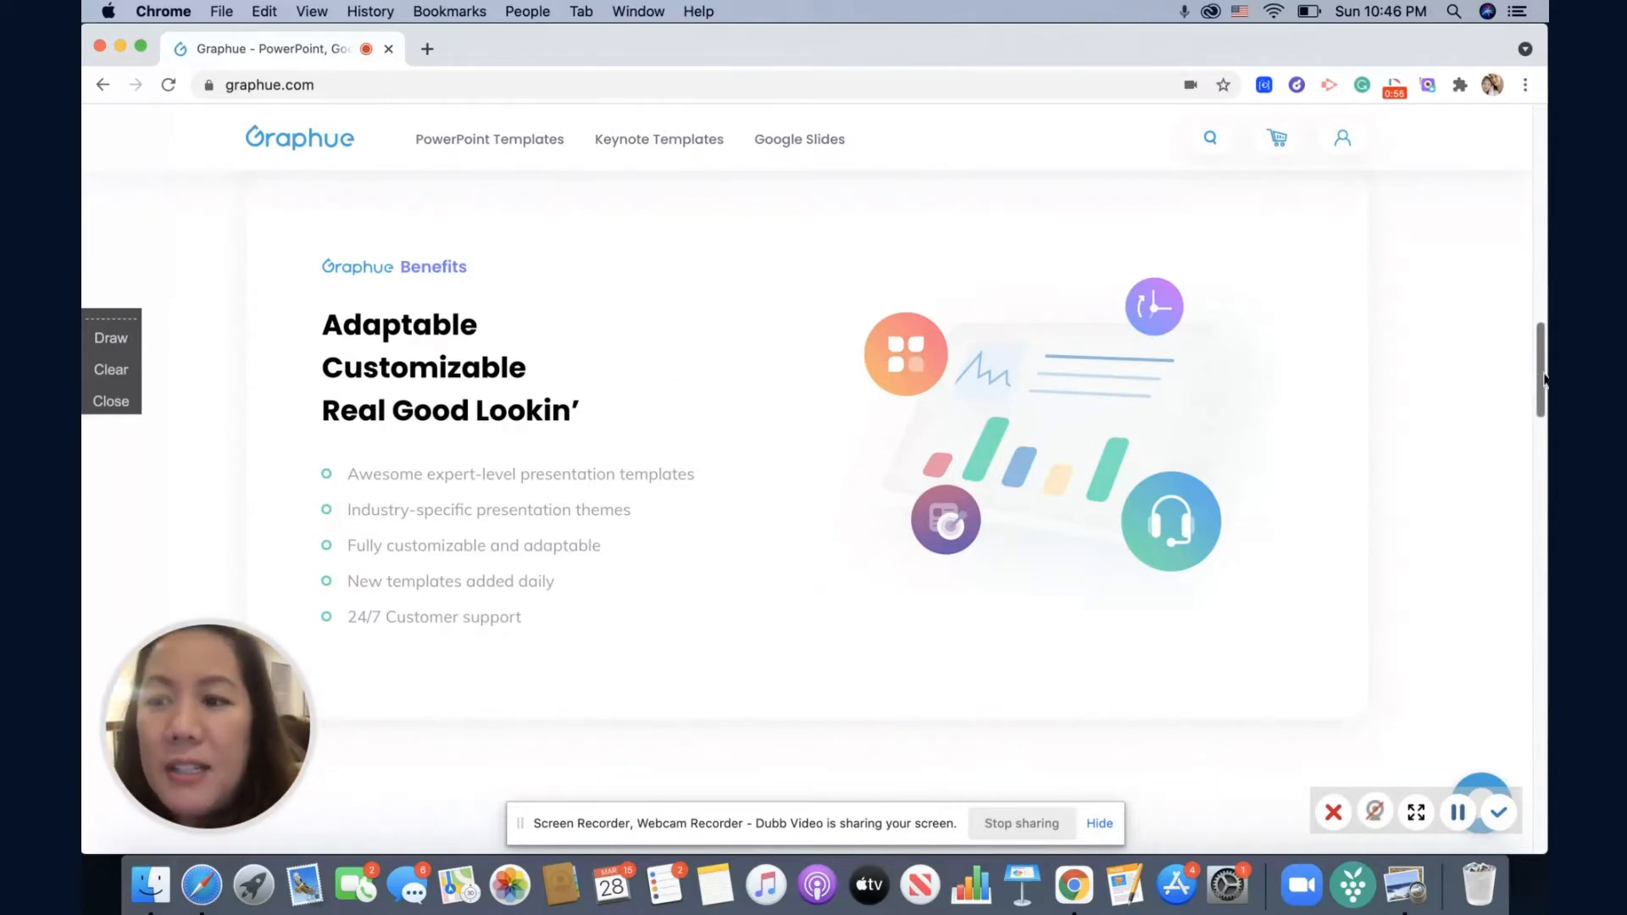
pyautogui.moveTo(1544, 379); pyautogui.dragTo(1540, 492)
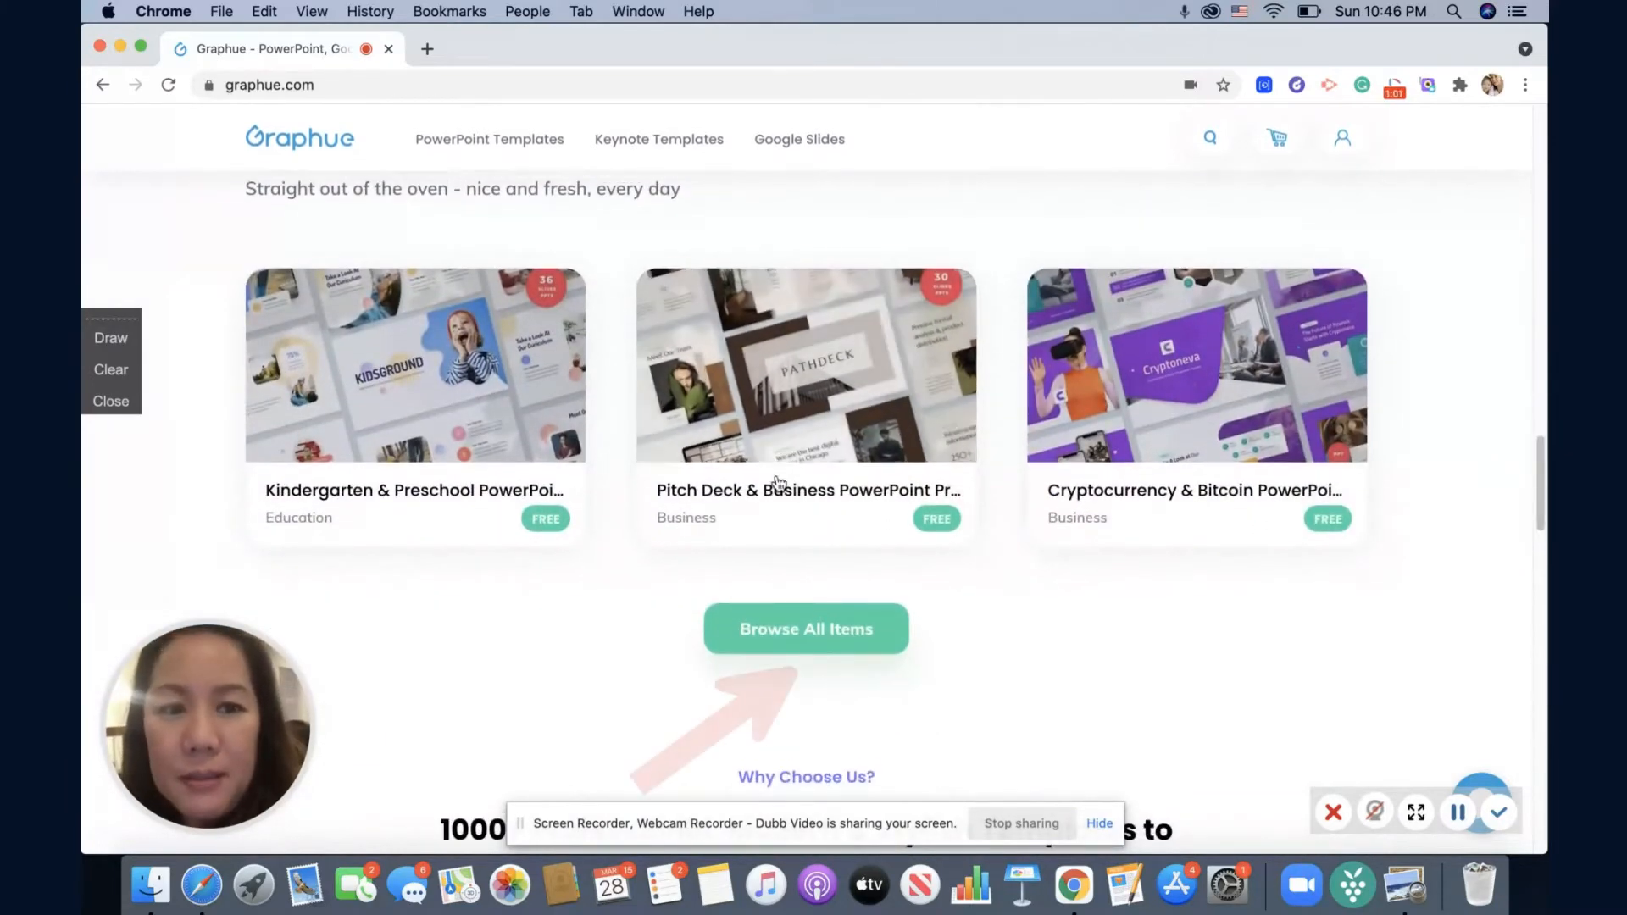
pyautogui.click(795, 634)
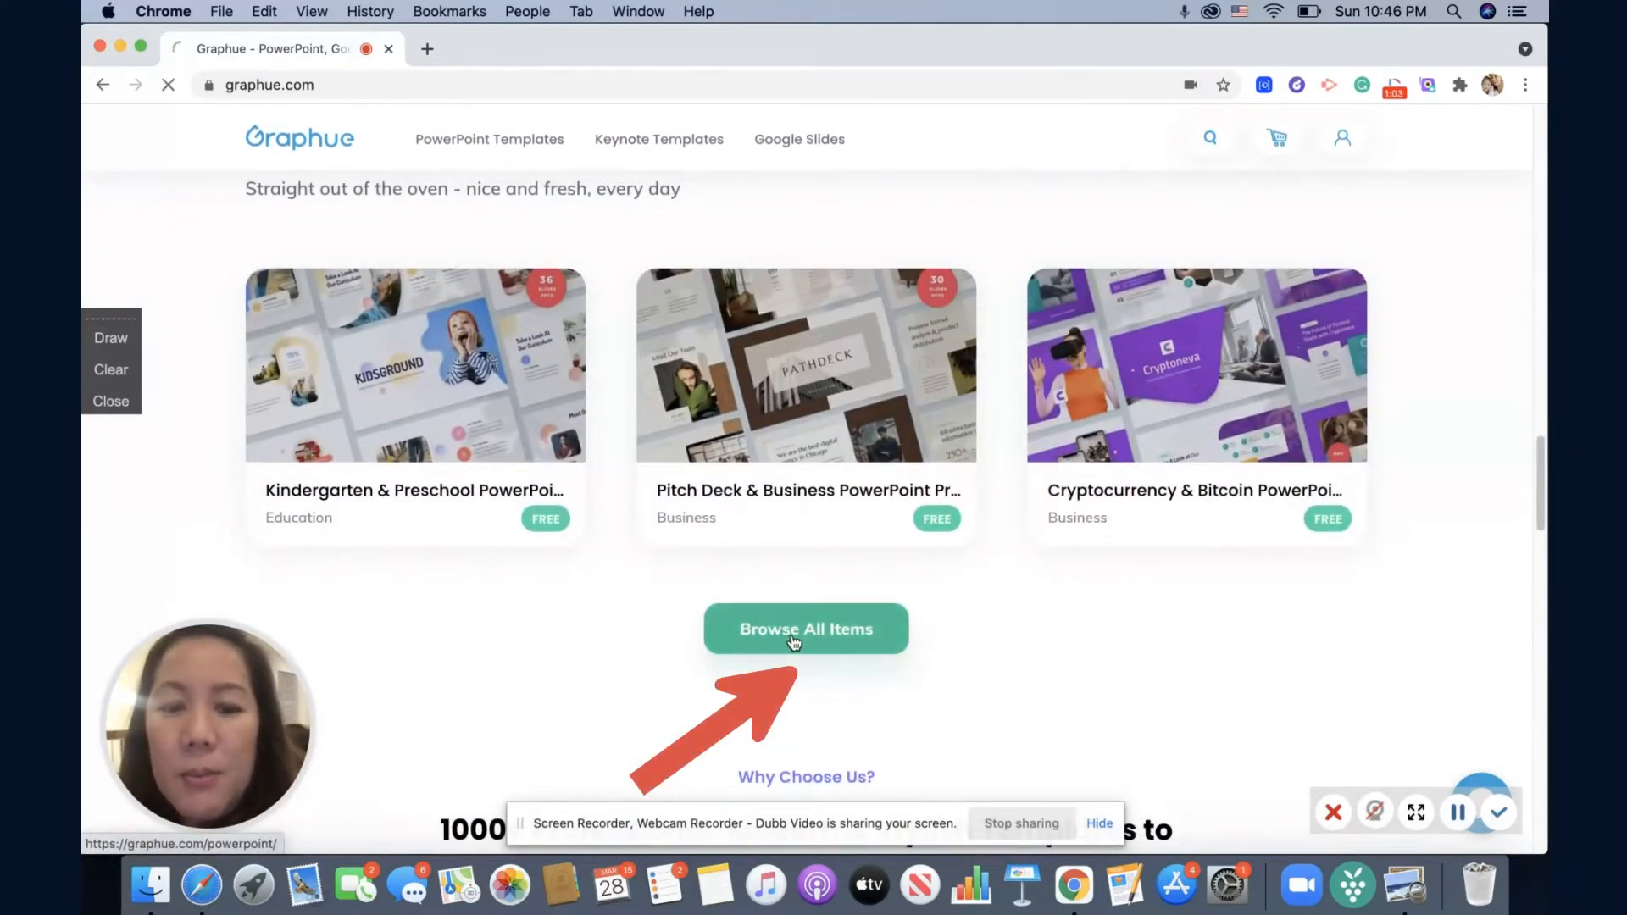
# - Search the PowerPoint templates for "health" and open the Healico – Health Coaching template
pyautogui.click(699, 292)
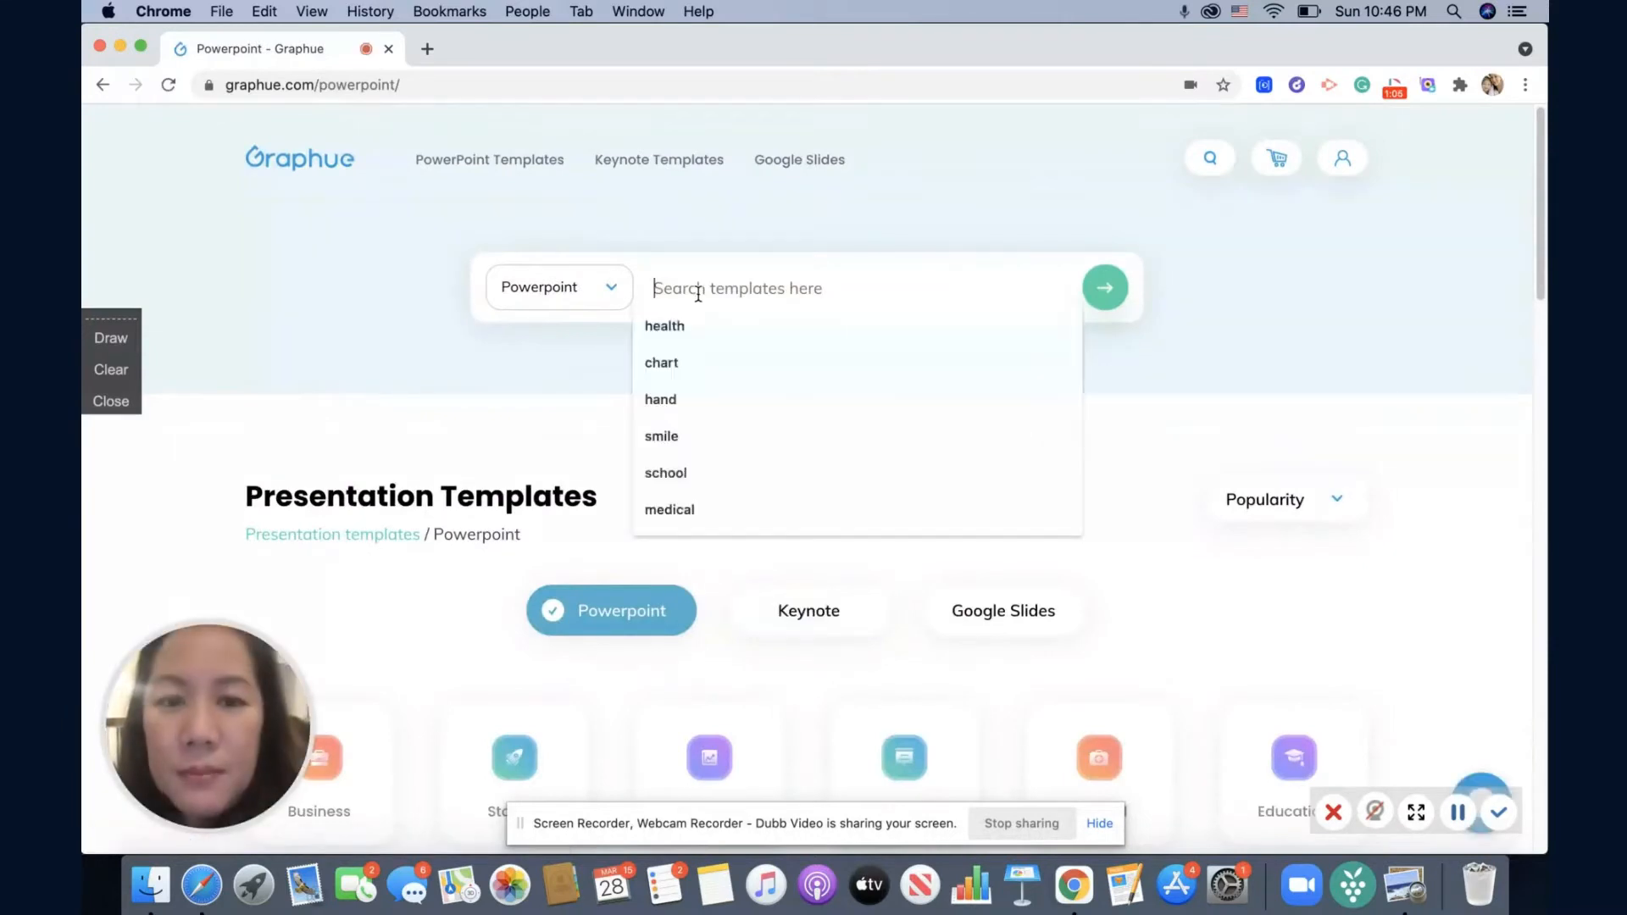
pyautogui.click(688, 328)
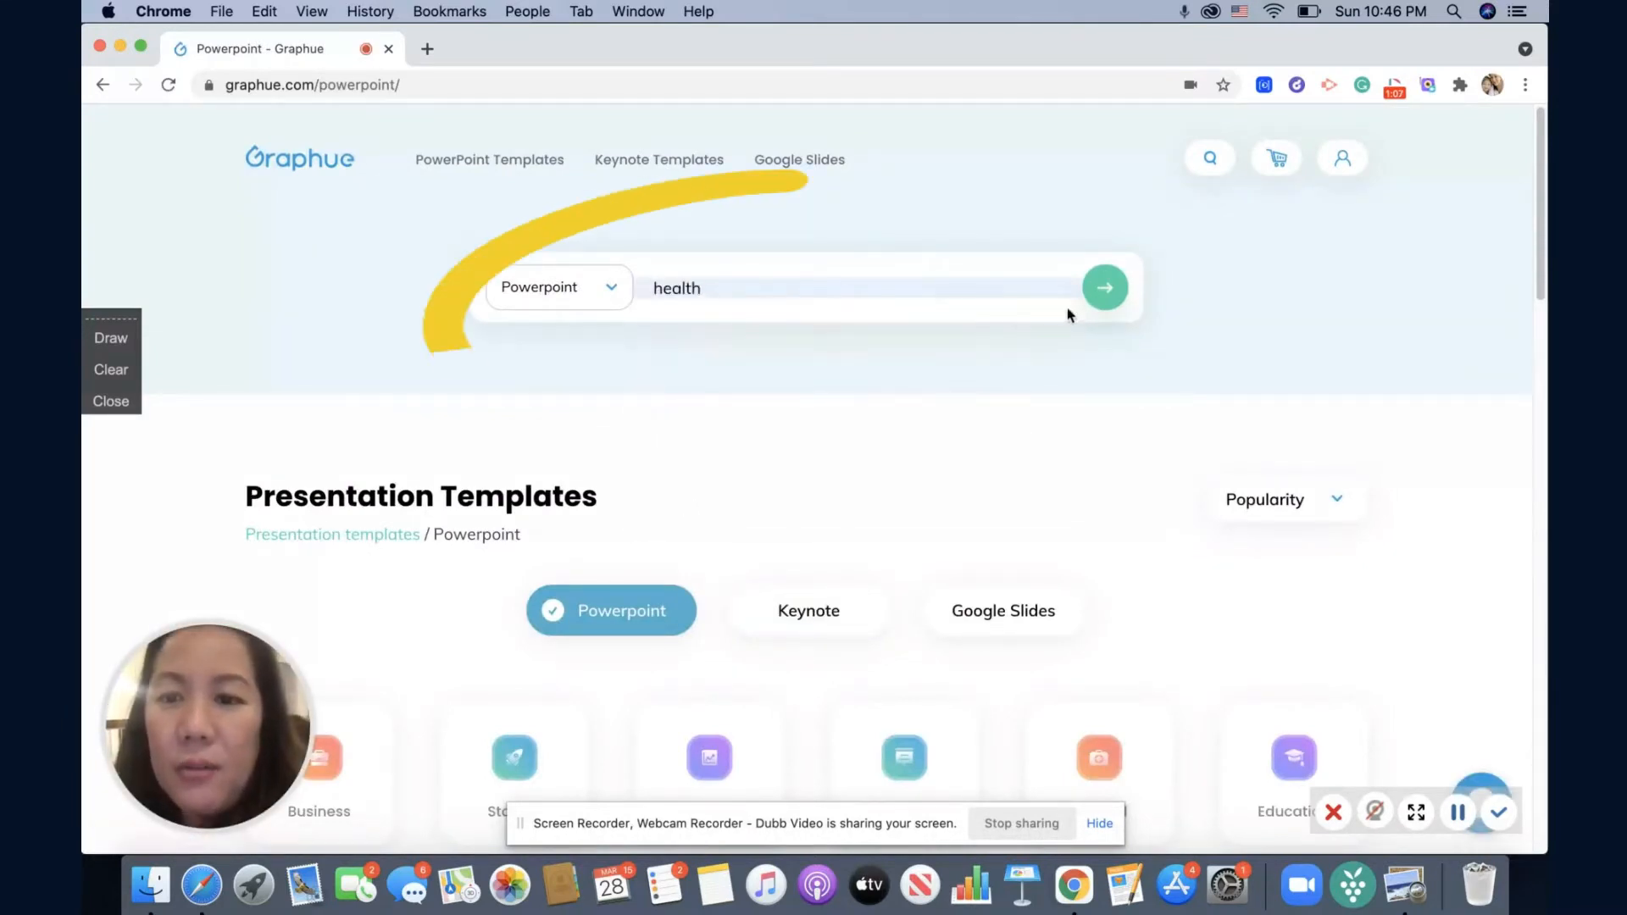
pyautogui.click(1098, 303)
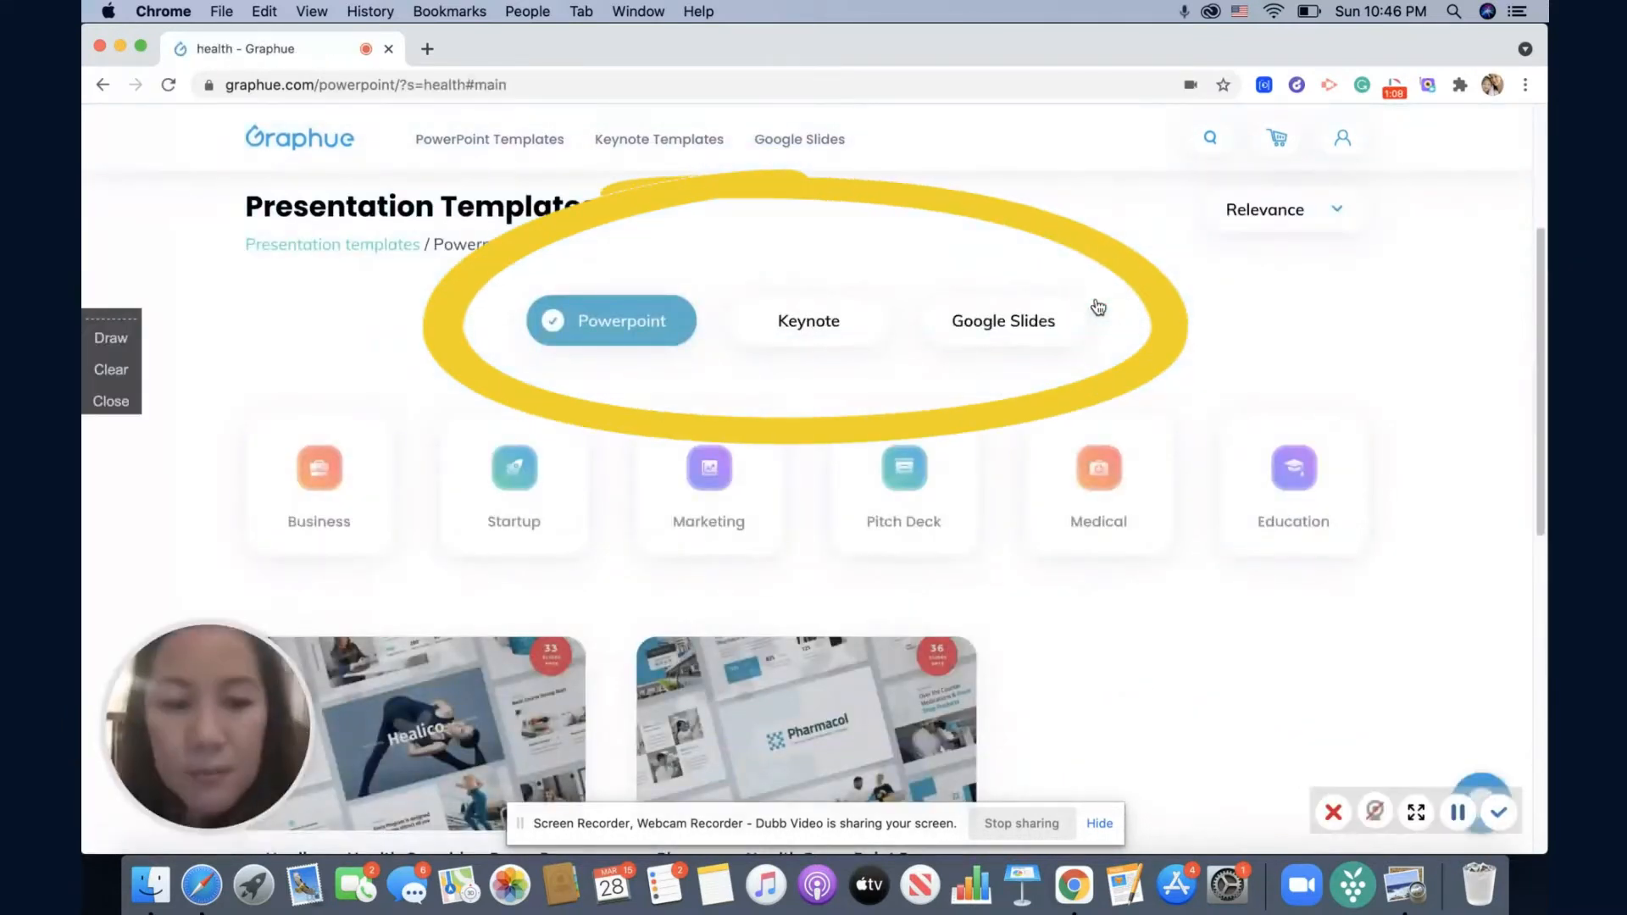
pyautogui.click(462, 742)
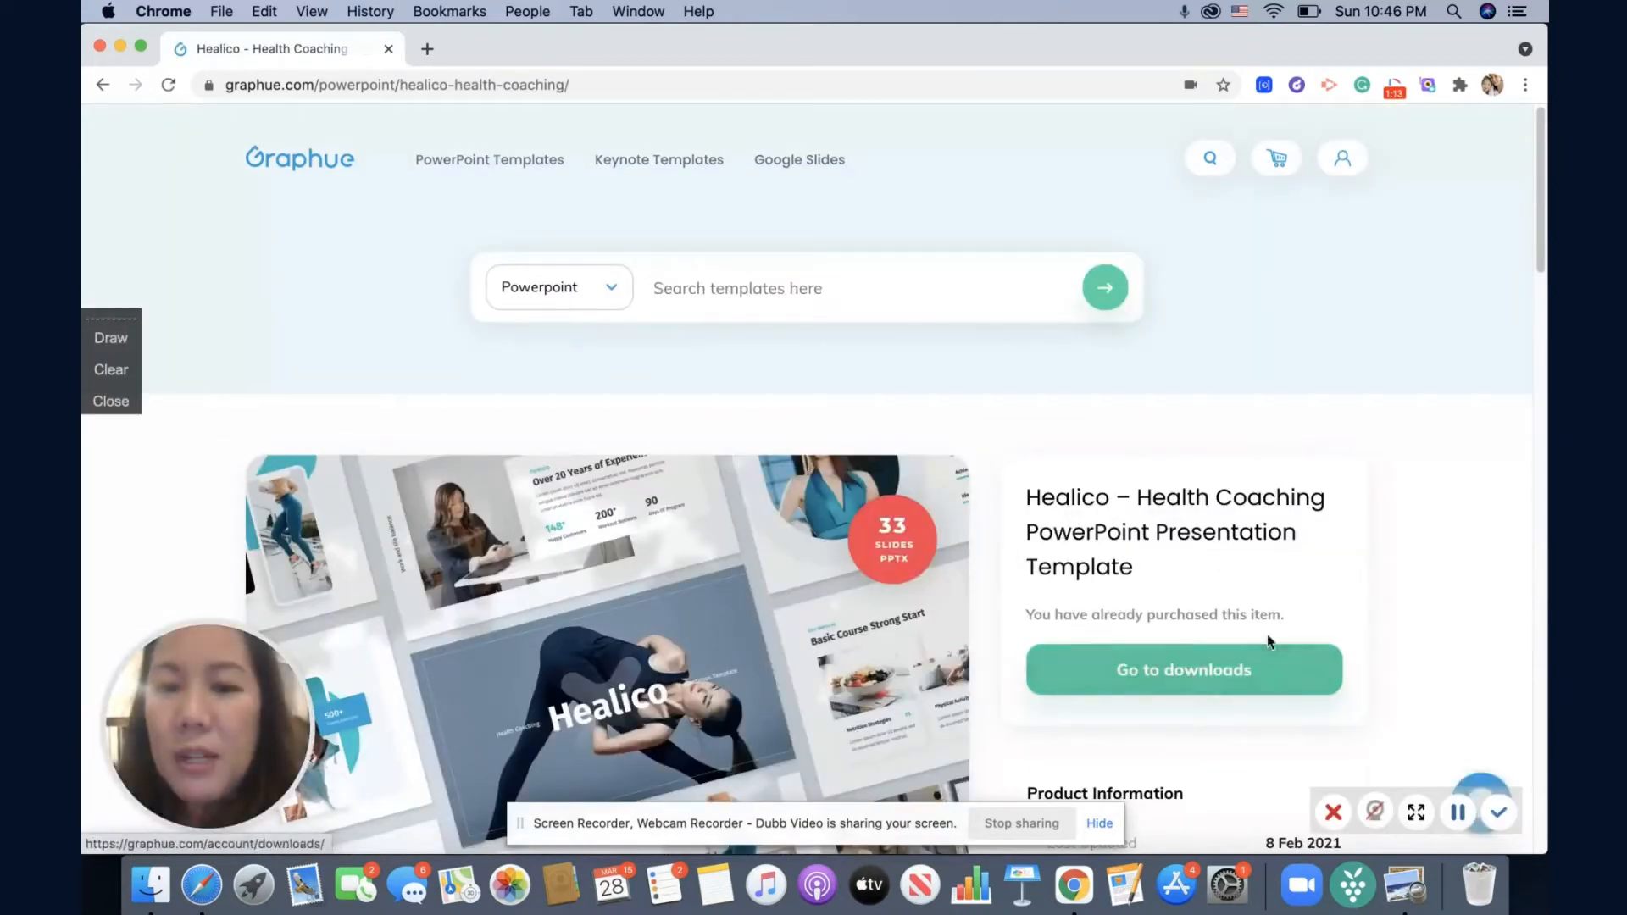
# - Go to the account's downloads and download the Laboratory & Science Research Google Slides Presentation Template
pyautogui.click(1224, 686)
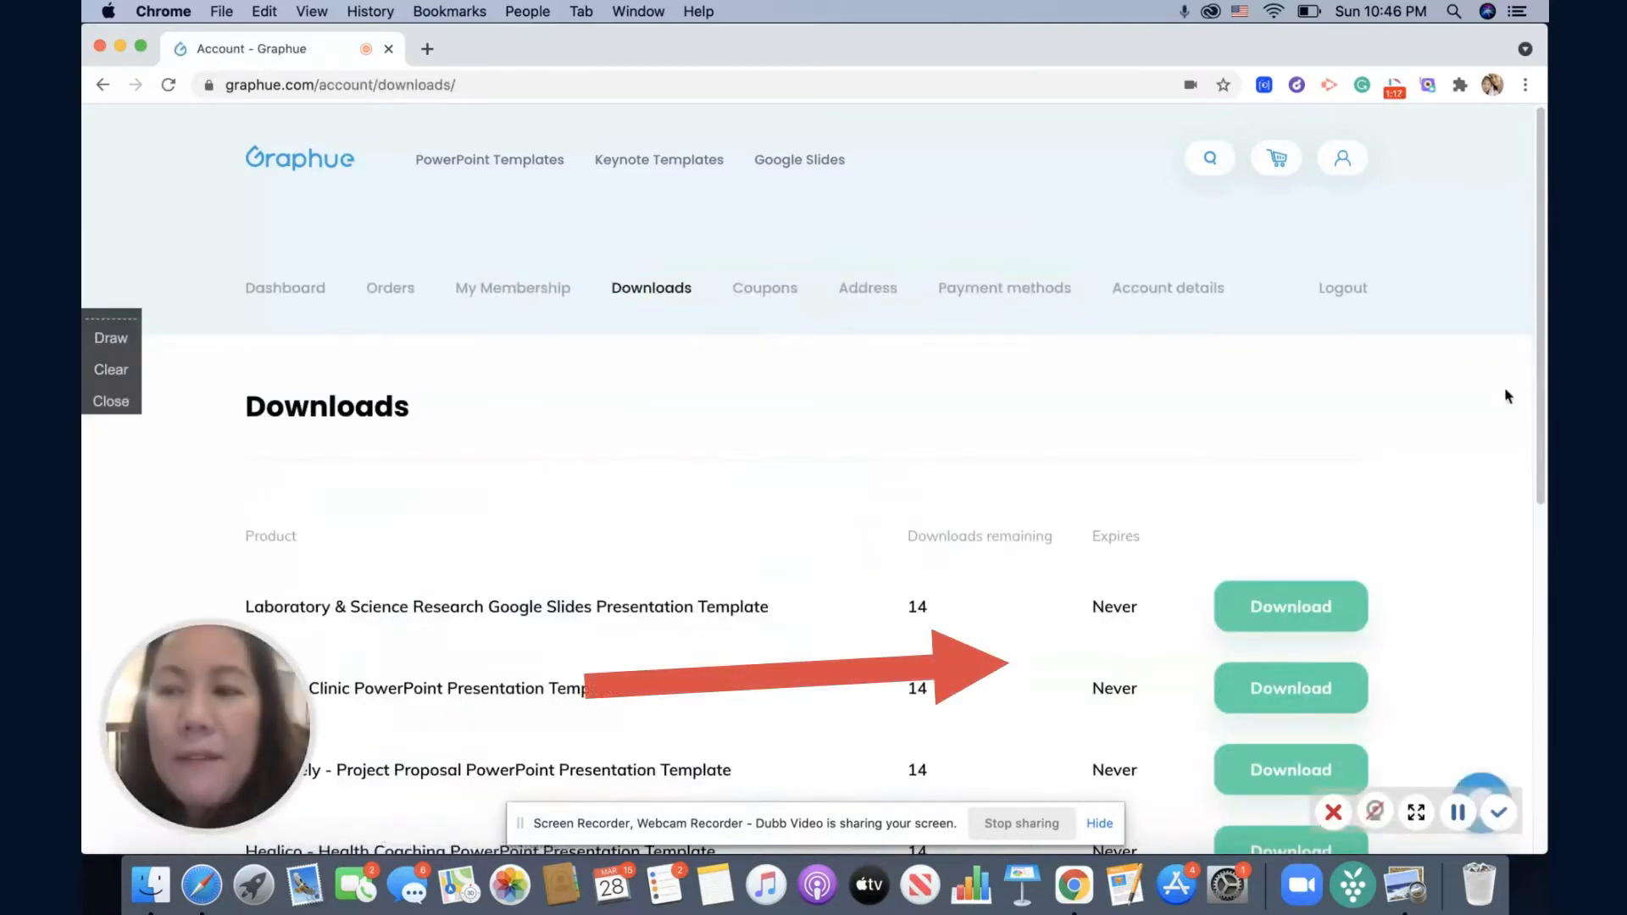
pyautogui.scroll(-4, 1535, 440)
pyautogui.scroll(-3, 1535, 441)
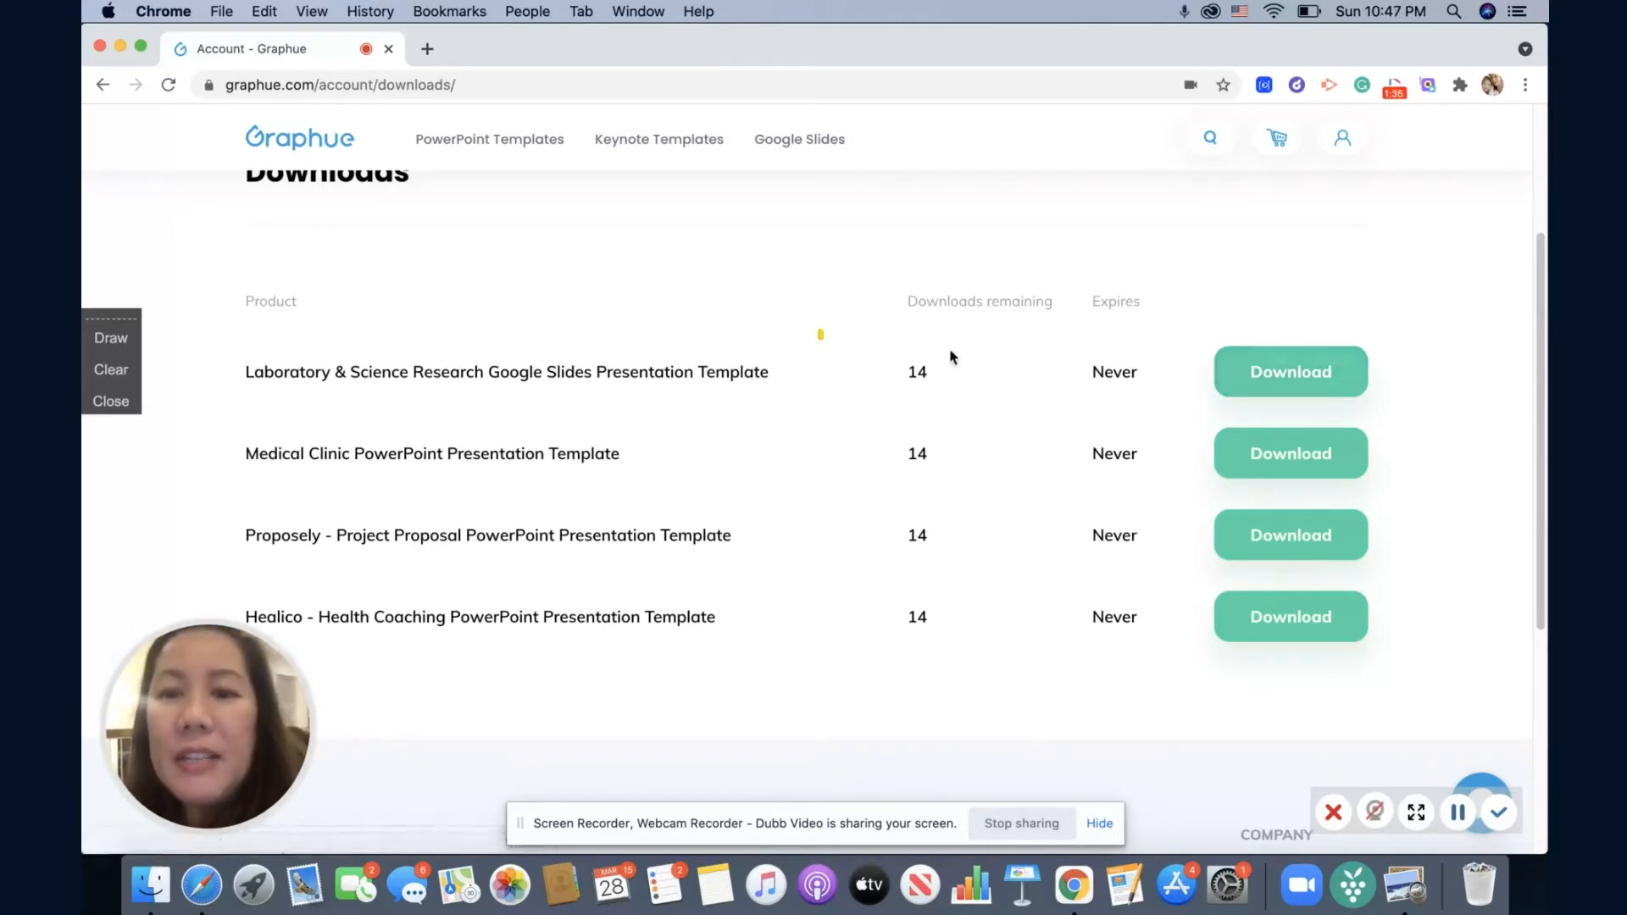
pyautogui.moveTo(821, 330); pyautogui.dragTo(860, 417)
pyautogui.moveTo(976, 377); pyautogui.dragTo(819, 332)
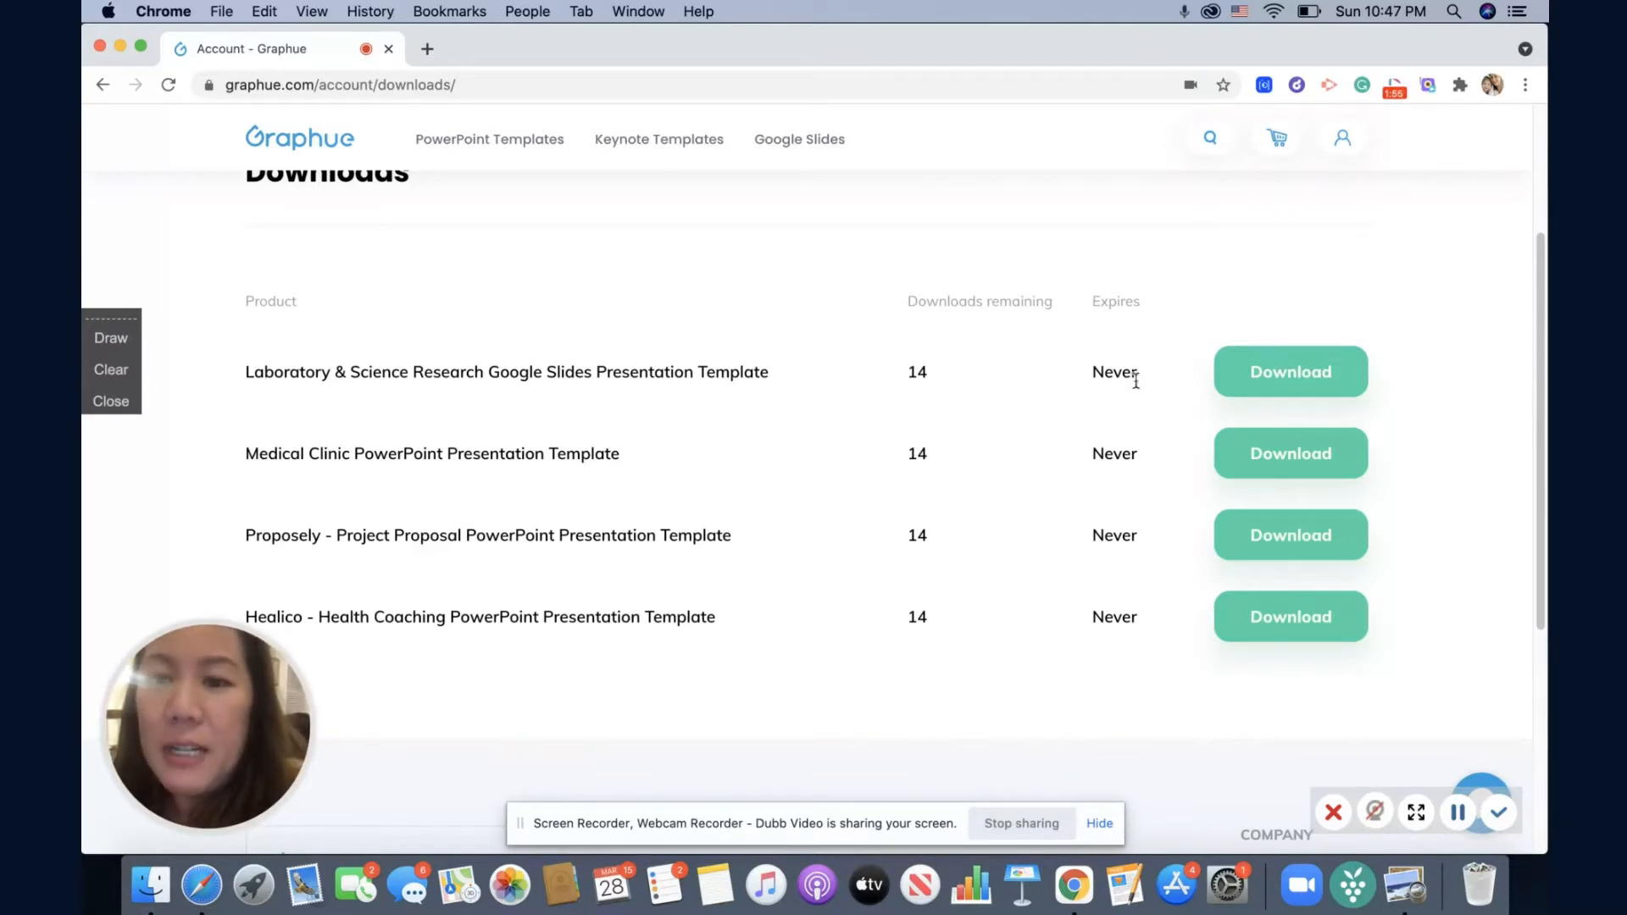
pyautogui.click(1261, 373)
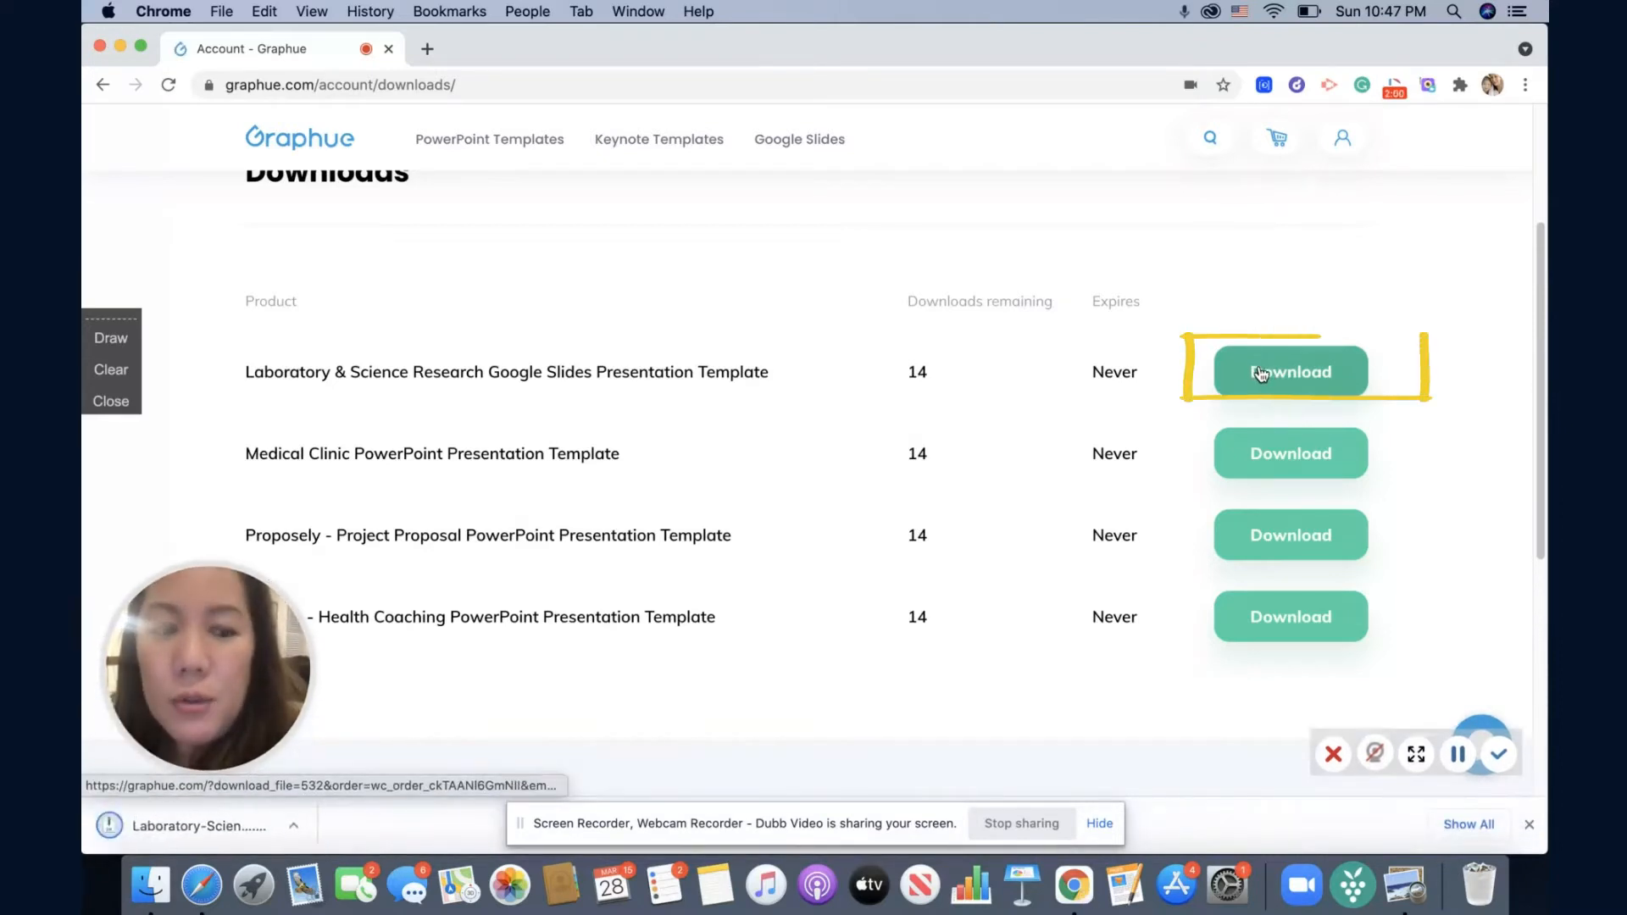
pyautogui.moveTo(188, 781)
pyautogui.mouseDown()
pyautogui.moveTo(68, 834)
pyautogui.moveTo(313, 858)
pyautogui.moveTo(212, 783)
pyautogui.mouseUp()
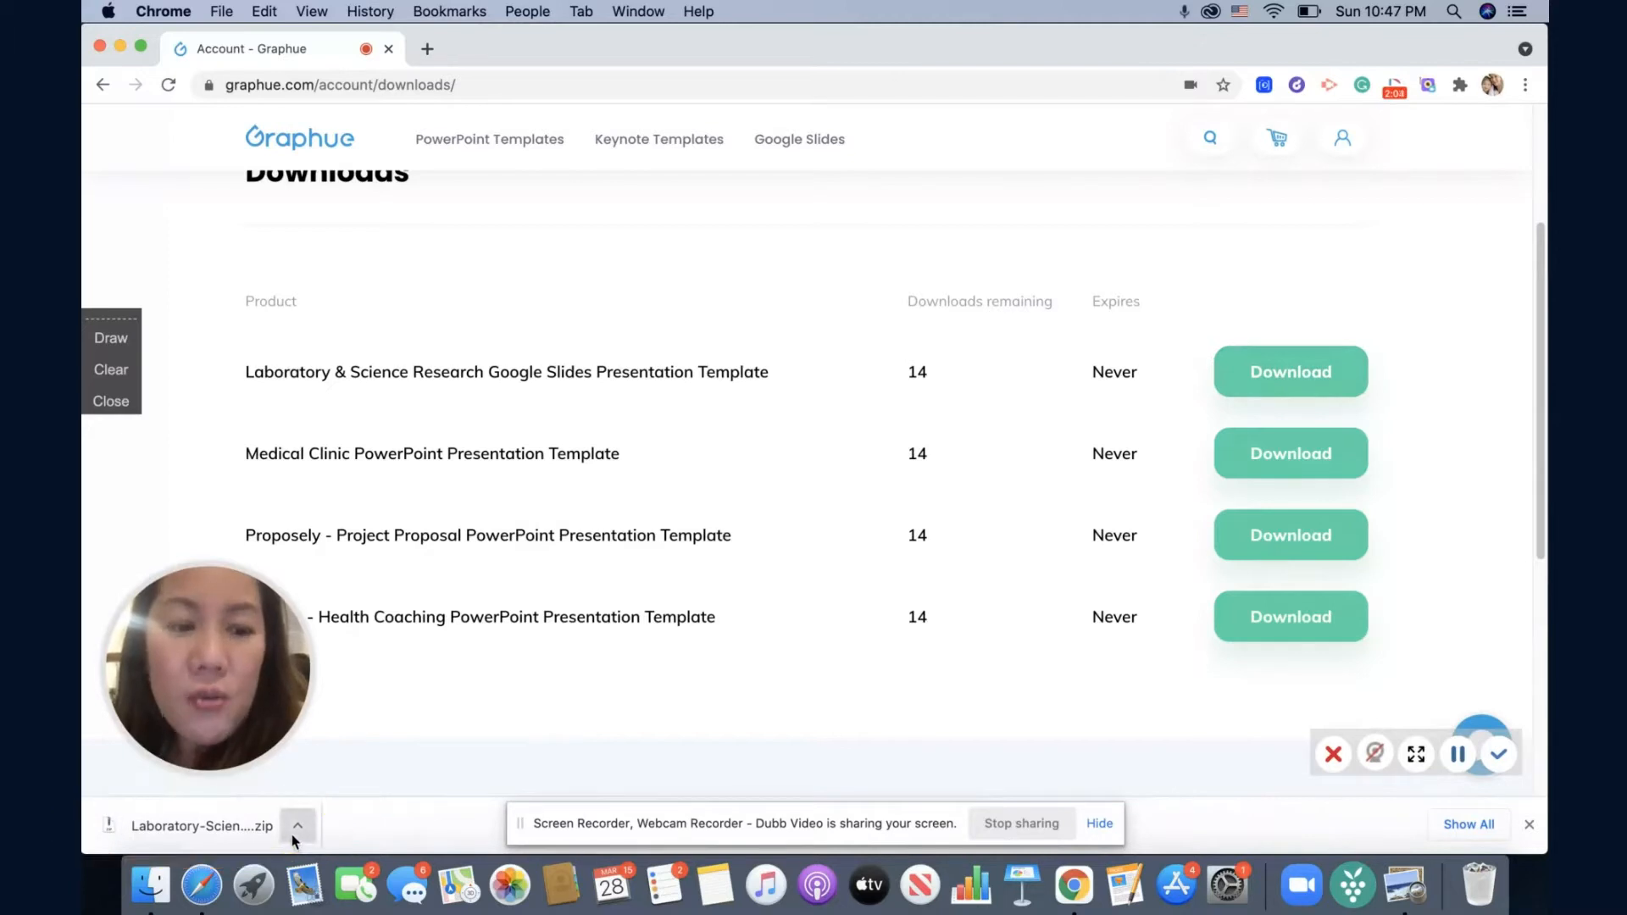
# - Show the downloaded ZIP in its folder and open Read Me Info GSL.txt from the Documentation folder of Slides Template 2
pyautogui.click(296, 828)
pyautogui.click(333, 803)
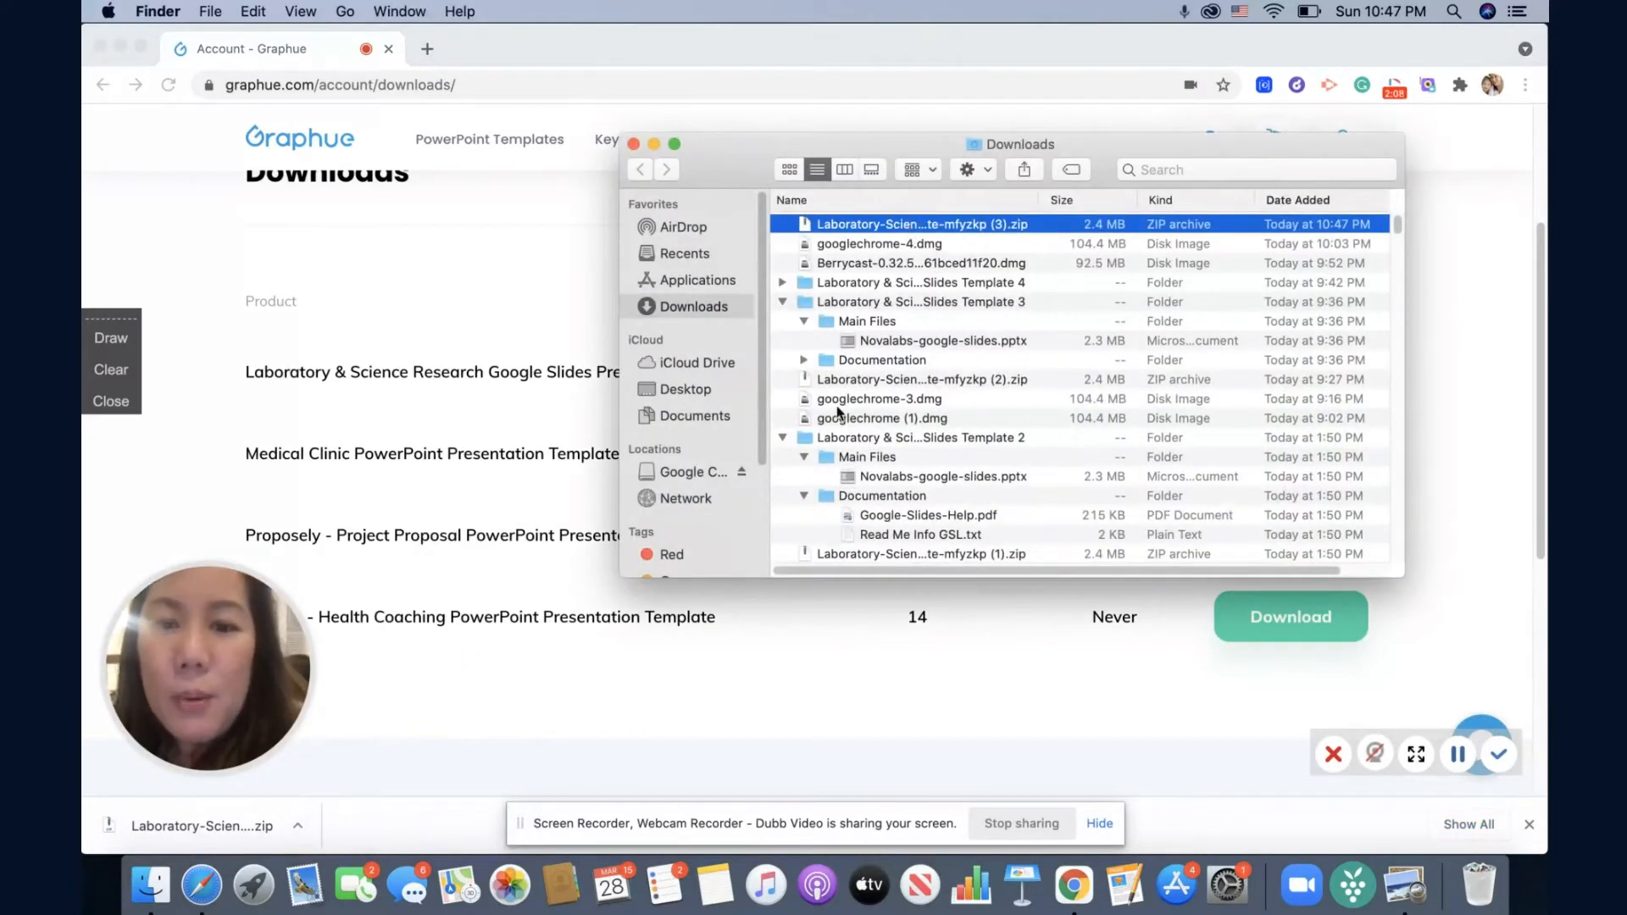
pyautogui.click(806, 459)
pyautogui.click(805, 459)
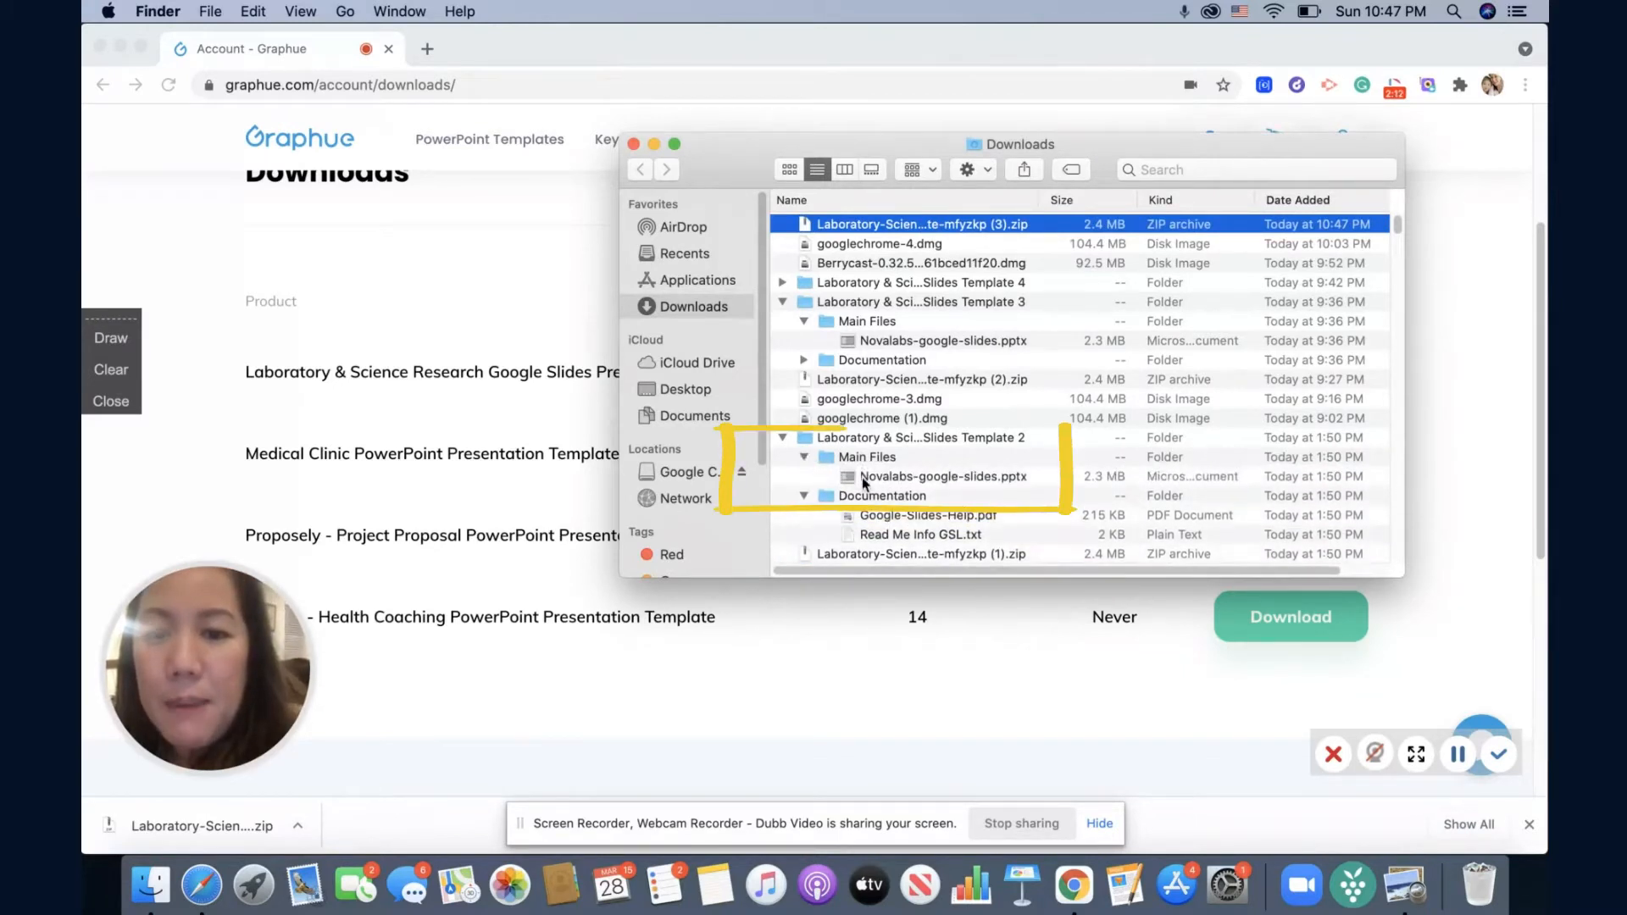
pyautogui.click(901, 520)
pyautogui.doubleClick(901, 532)
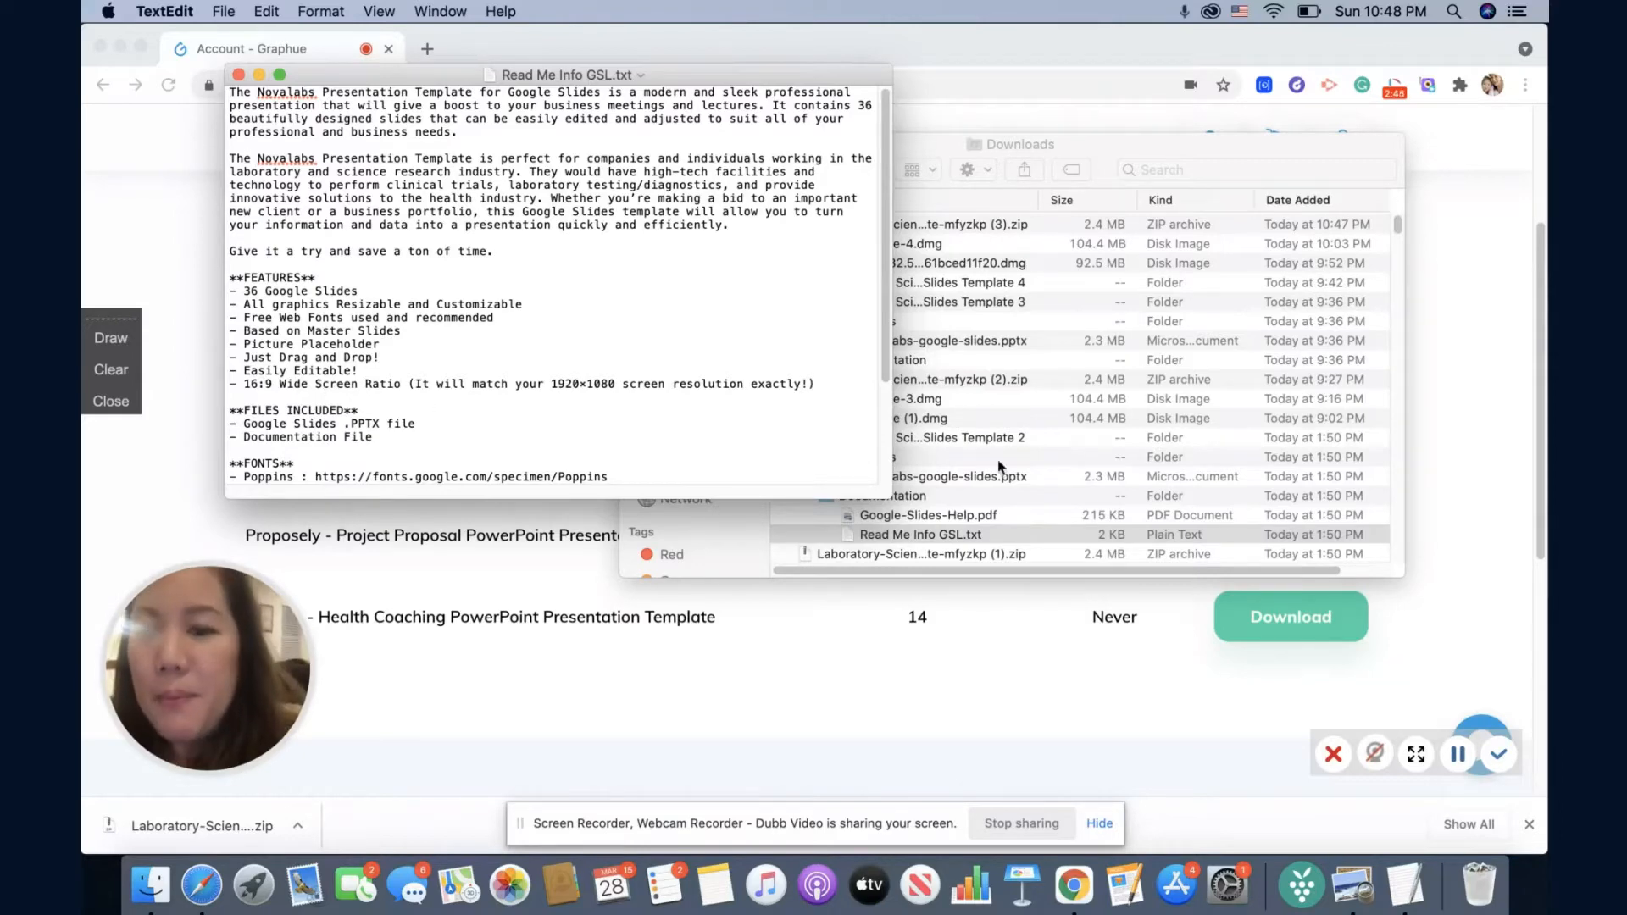
# - Open Google-Slides-Help.pdf, review its pages on changing images, changing colors and missing sections, and close it
pyautogui.click(981, 515)
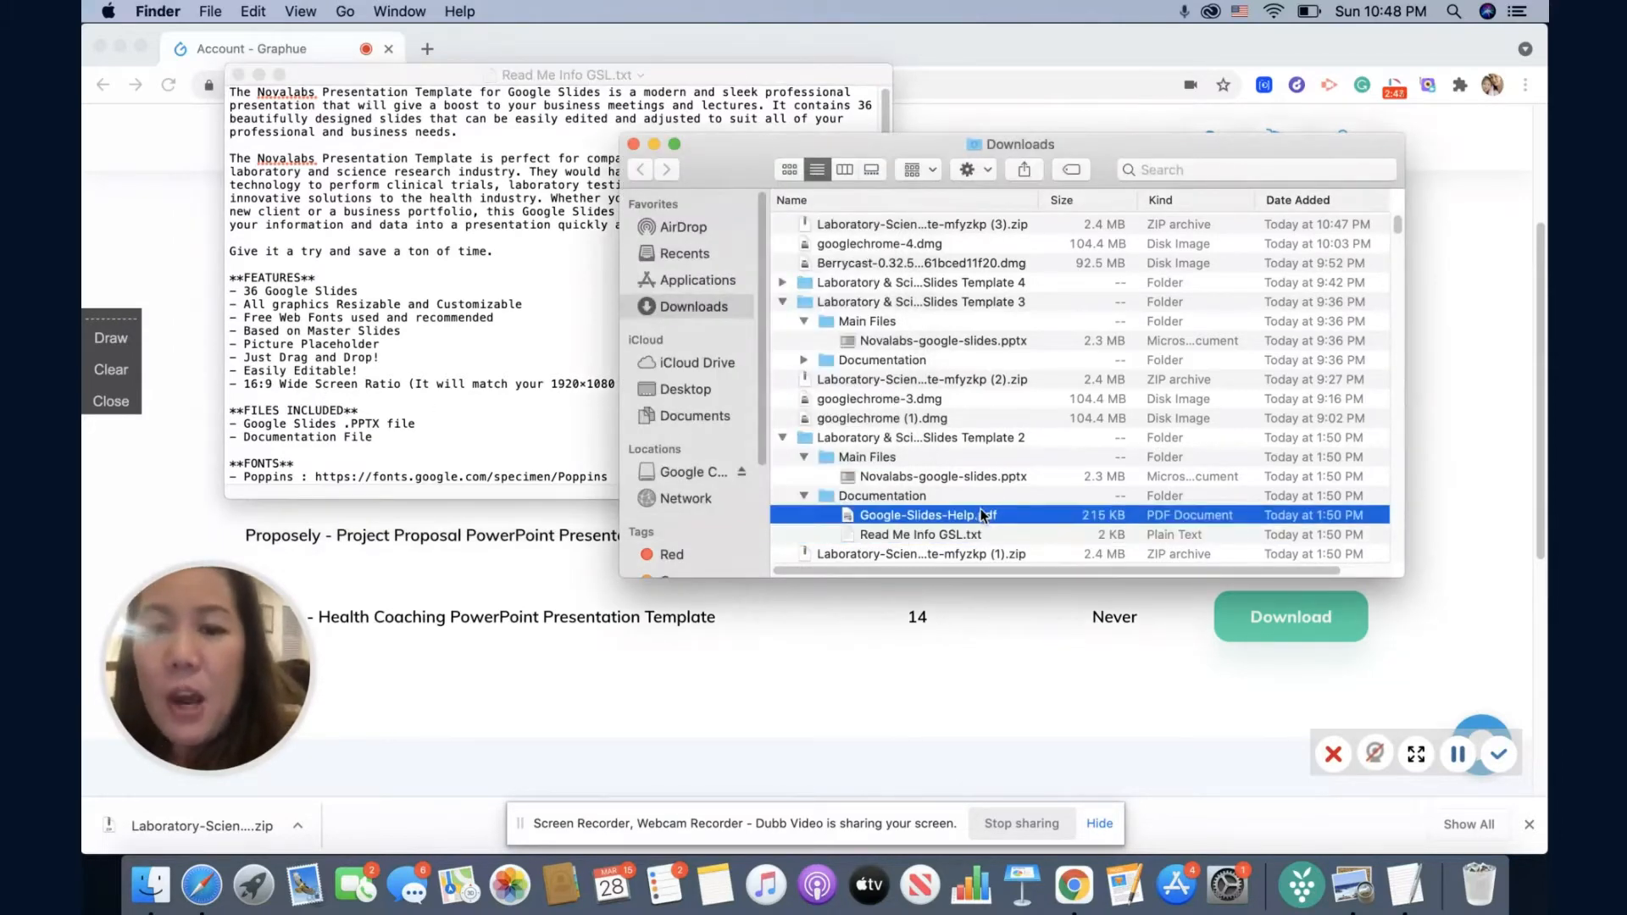
pyautogui.doubleClick(981, 514)
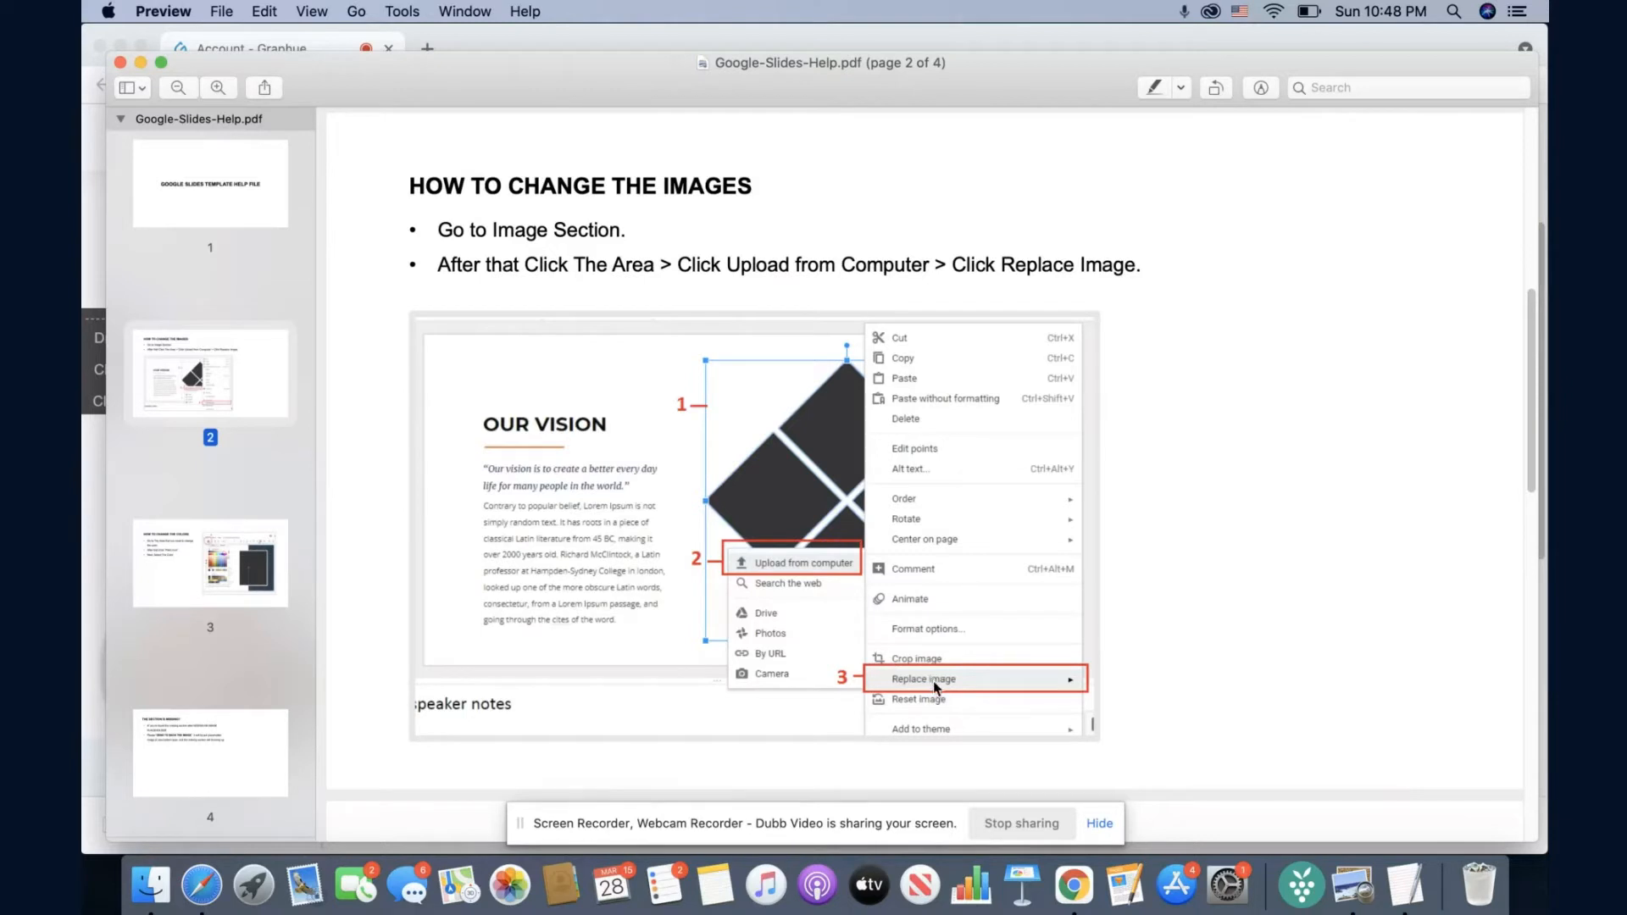
pyautogui.click(258, 556)
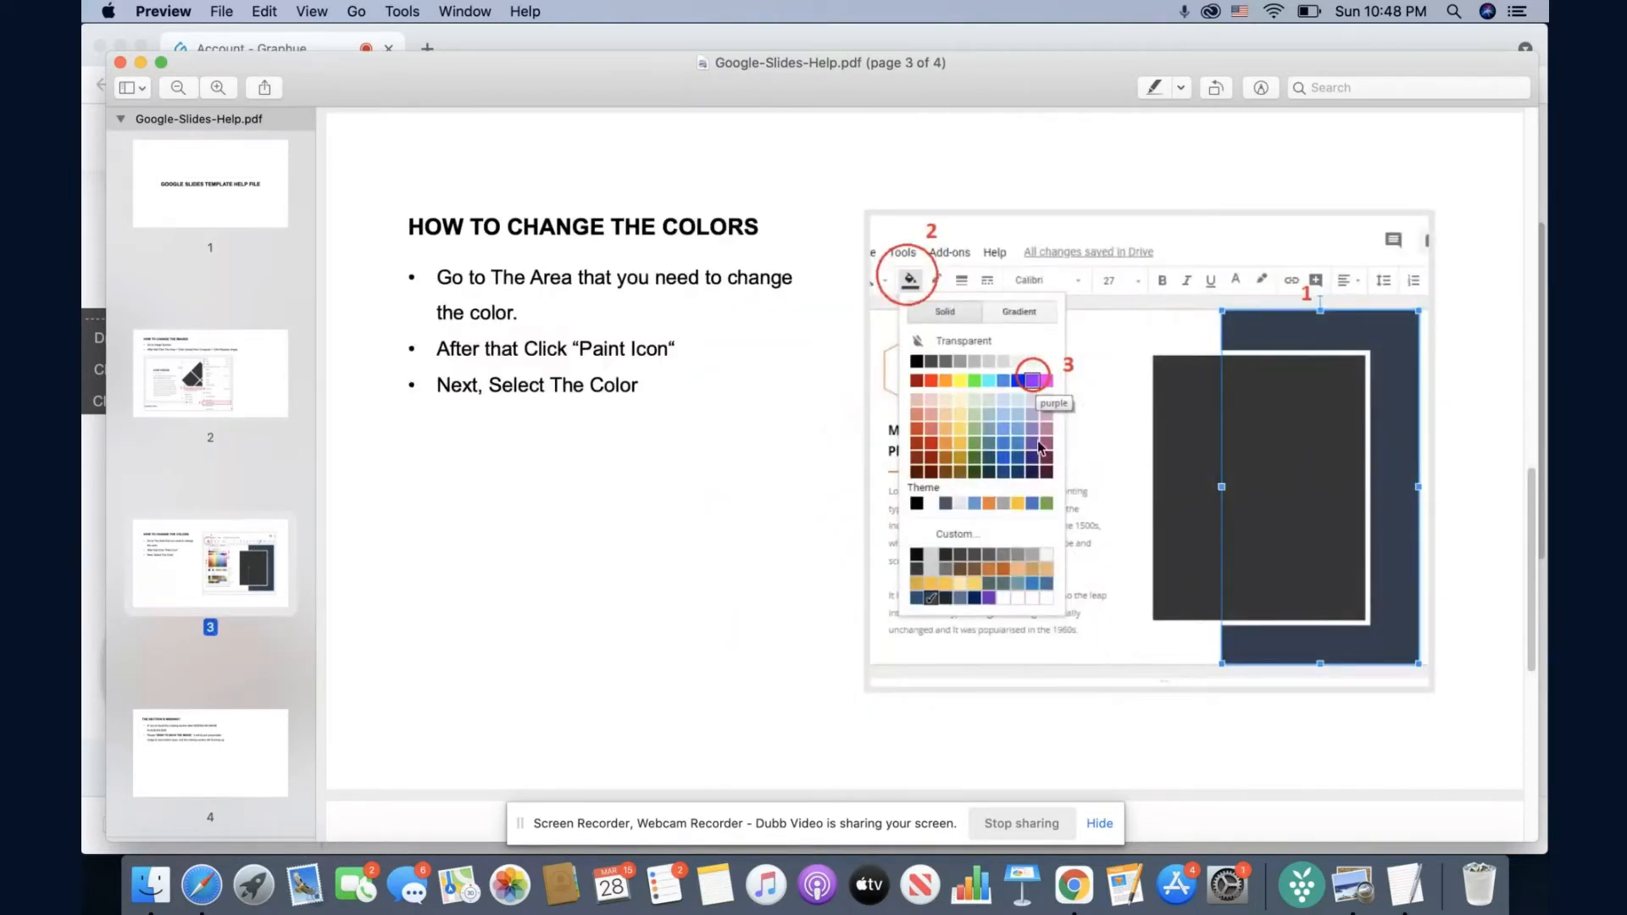
pyautogui.click(159, 767)
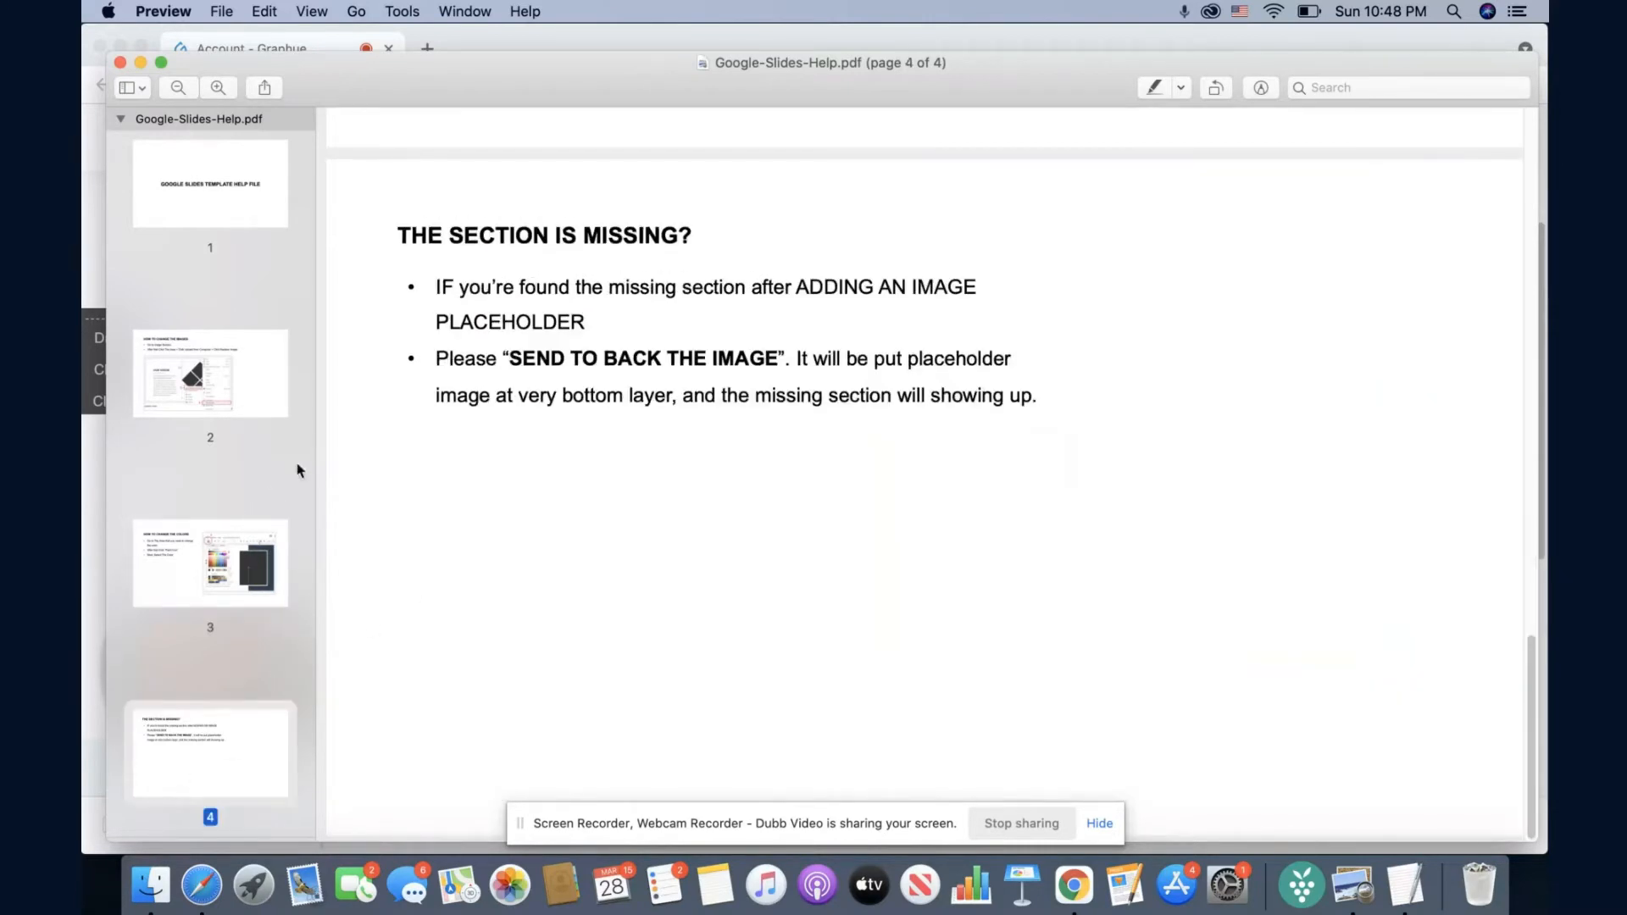
pyautogui.scroll(10, 1508, 571)
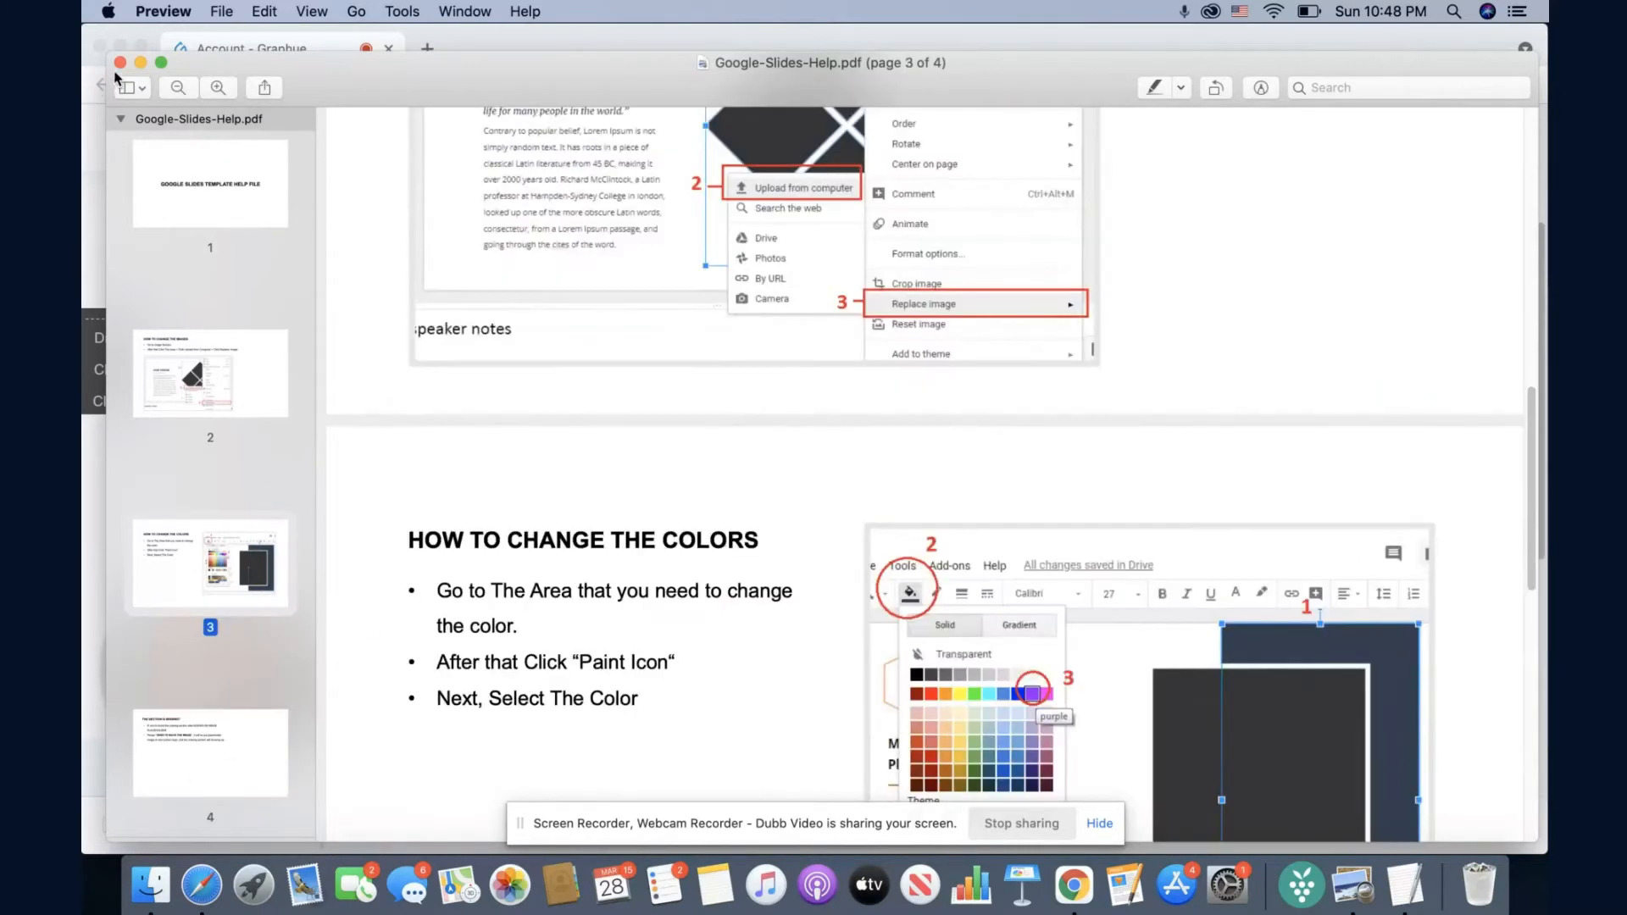
pyautogui.click(119, 62)
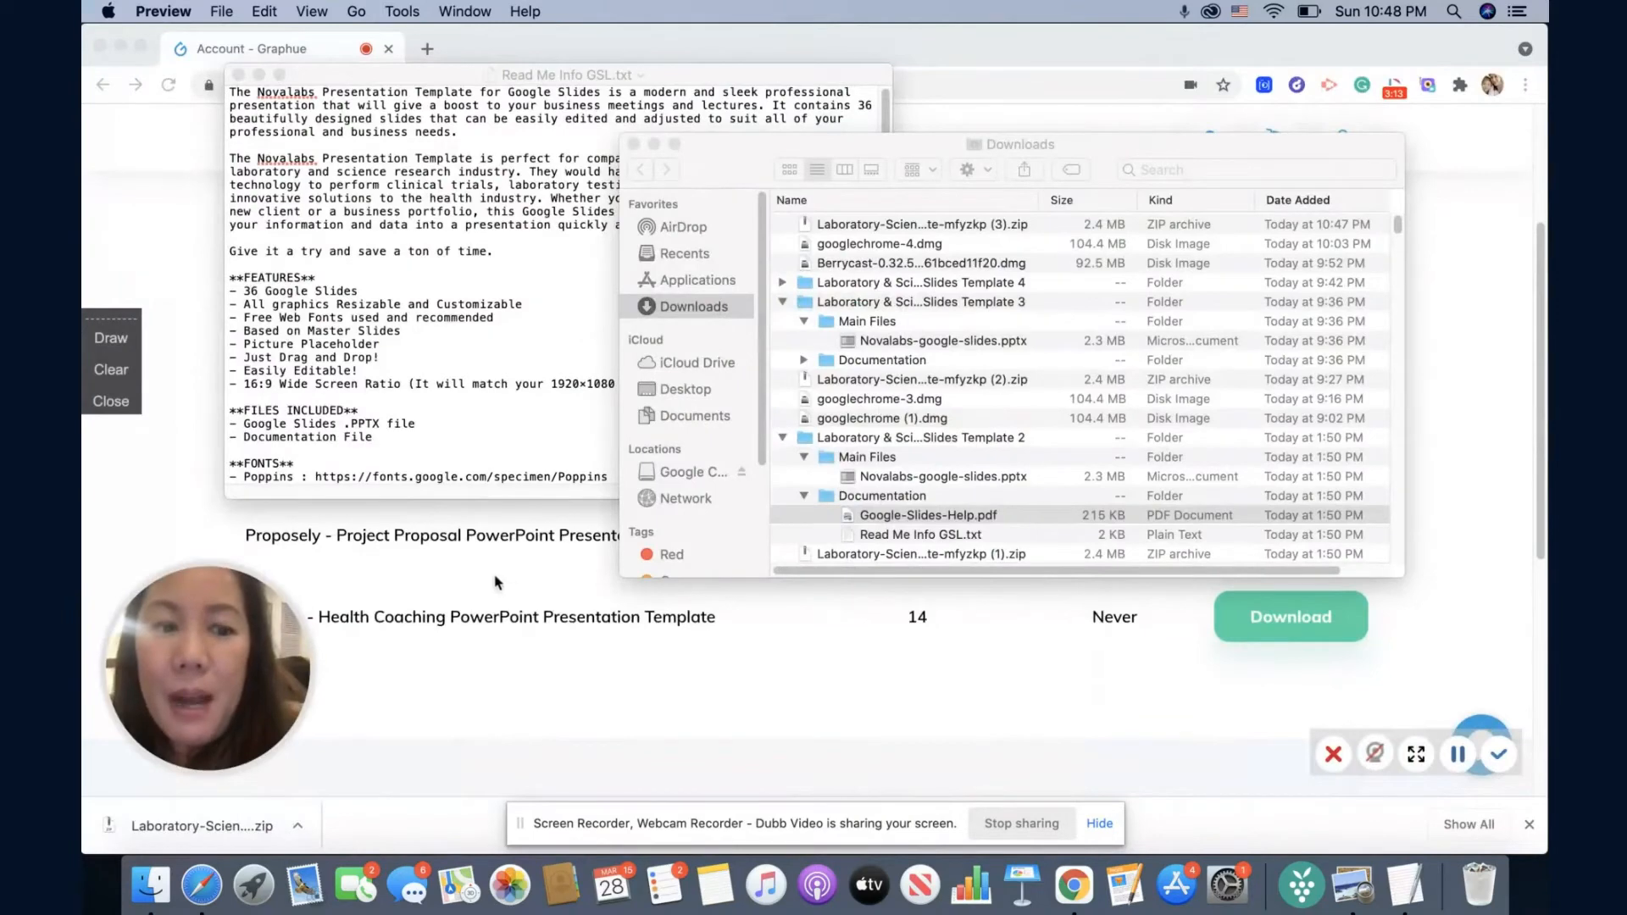
# - Return to the Downloads folder in Finder and open Novalabs-google-slides.pptx from Slides Template 2 in Keynote
pyautogui.click(528, 582)
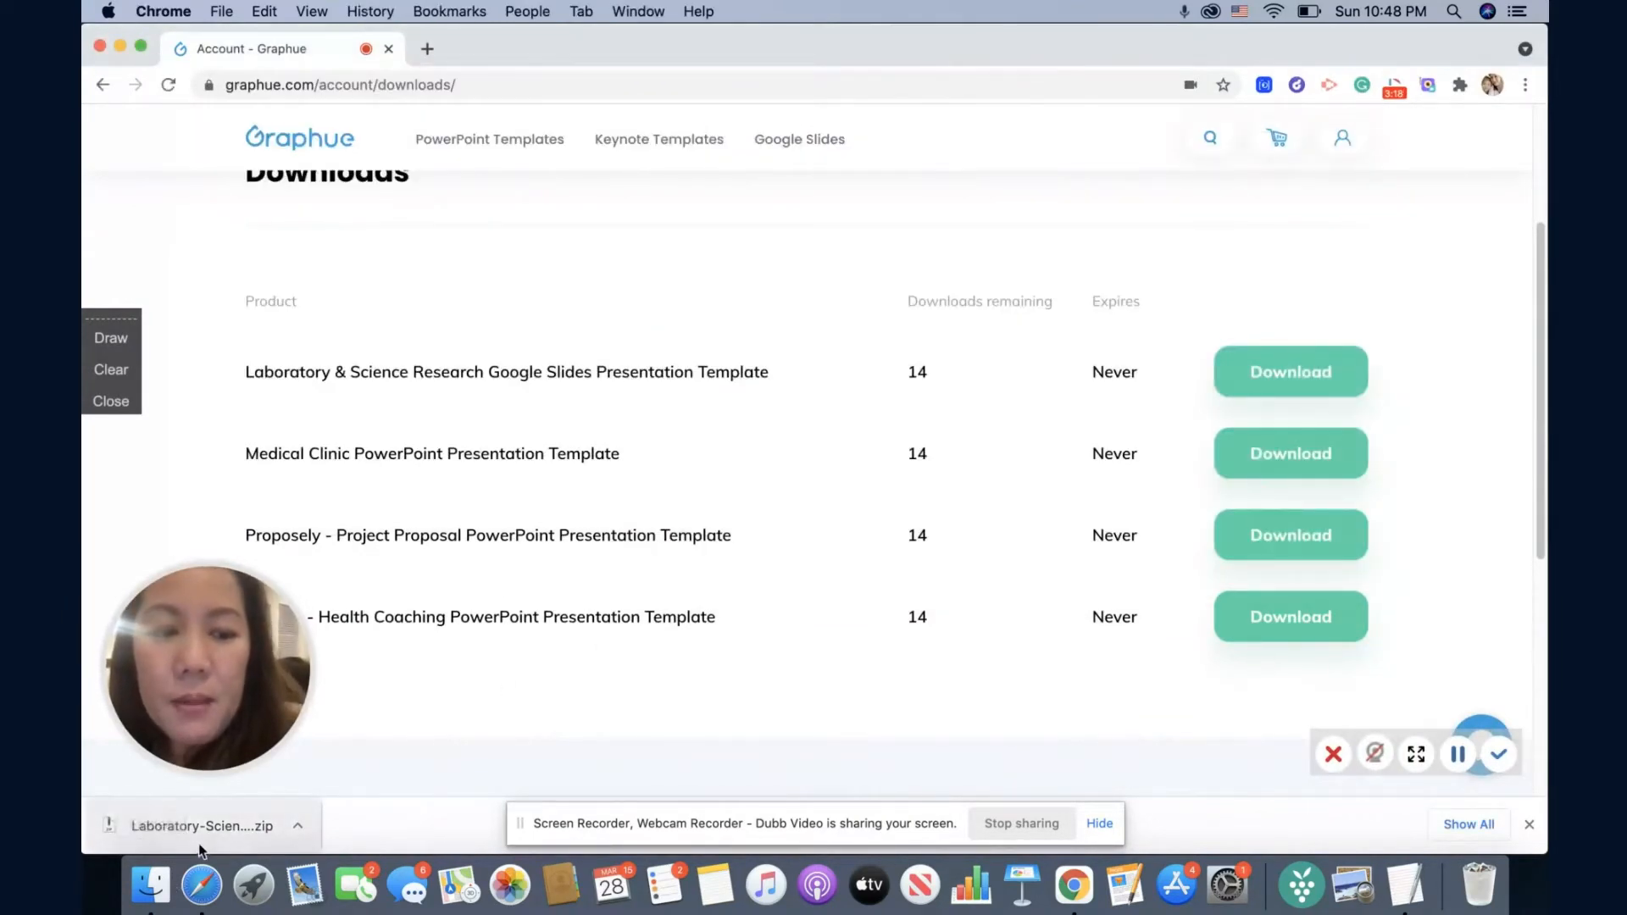
pyautogui.click(161, 876)
pyautogui.click(905, 473)
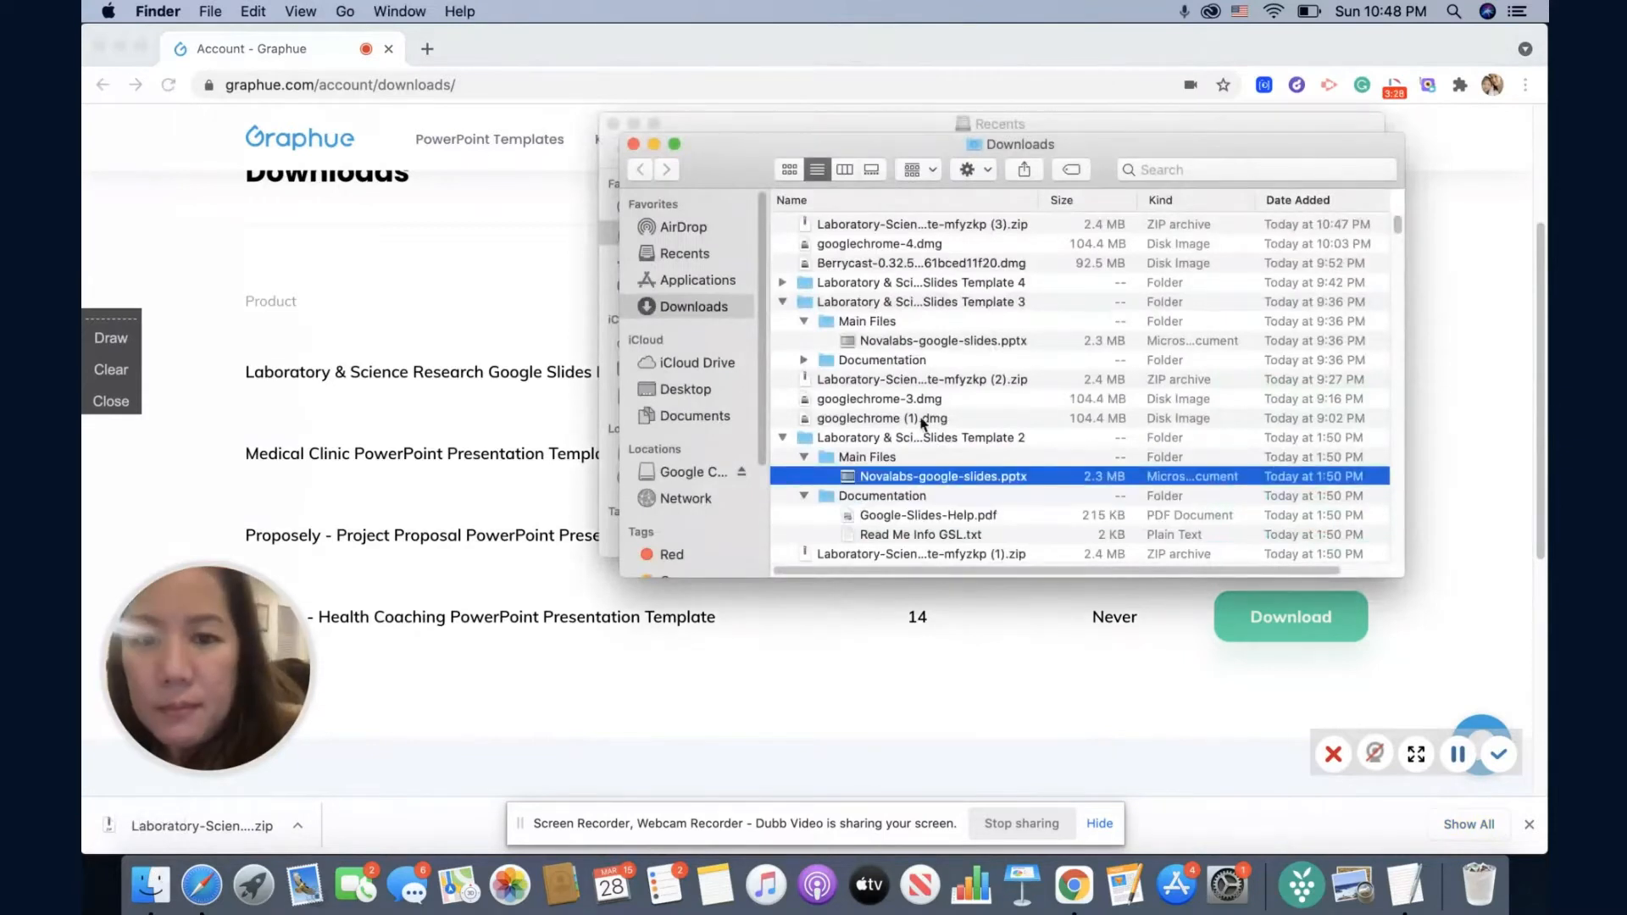
pyautogui.doubleClick(907, 476)
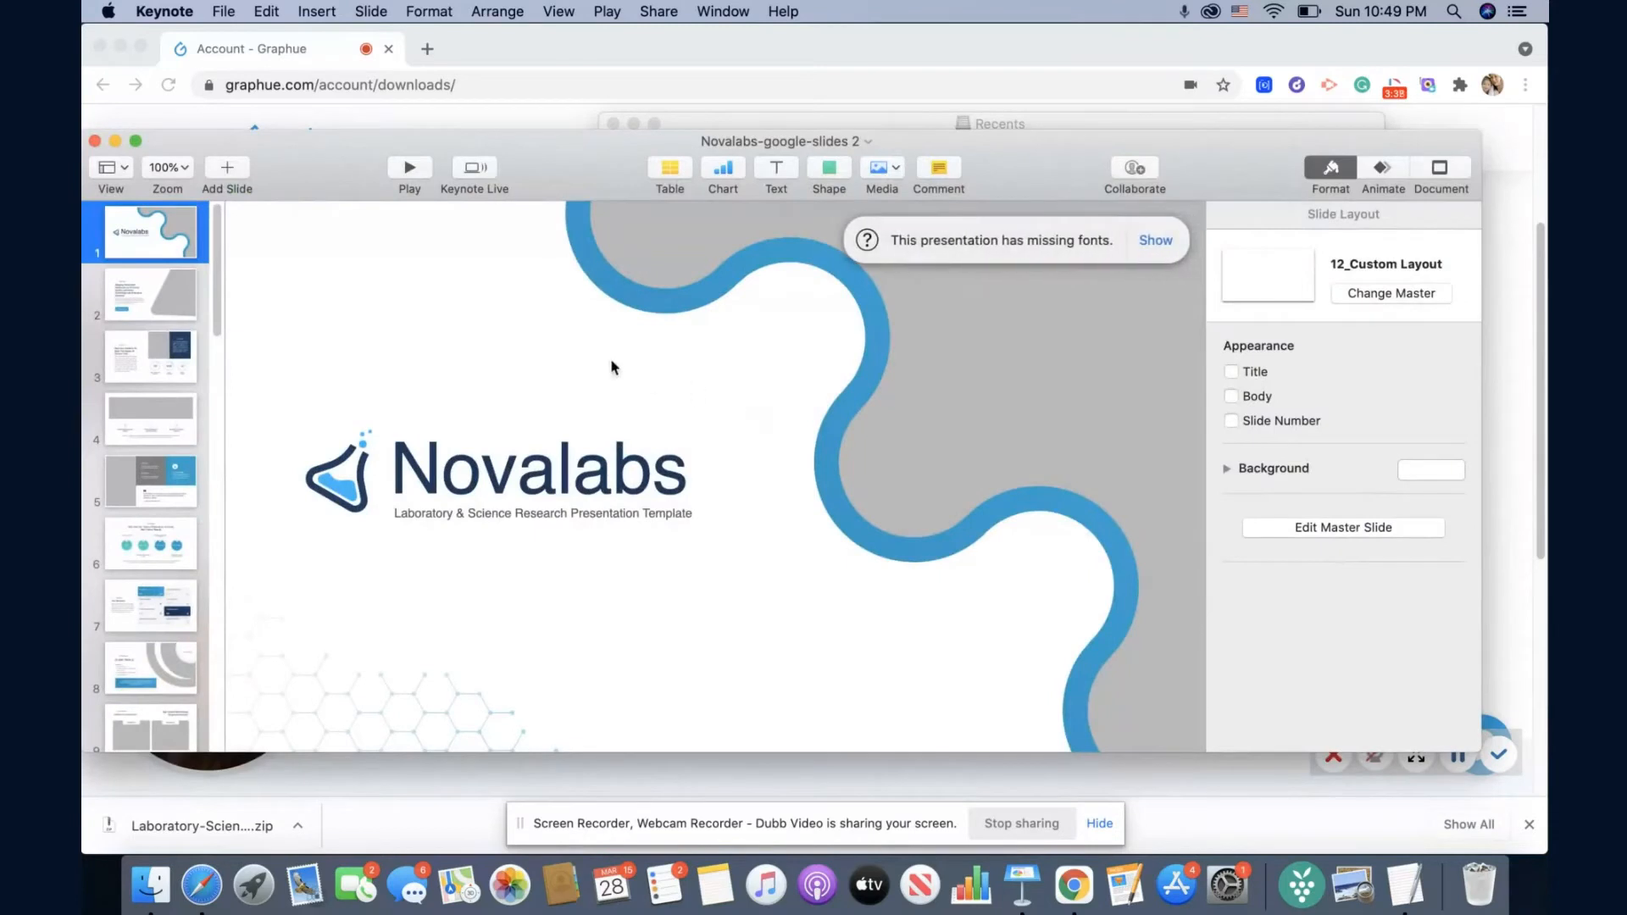
# - Review the presentation's missing fonts and close the list without replacing any font
pyautogui.click(656, 284)
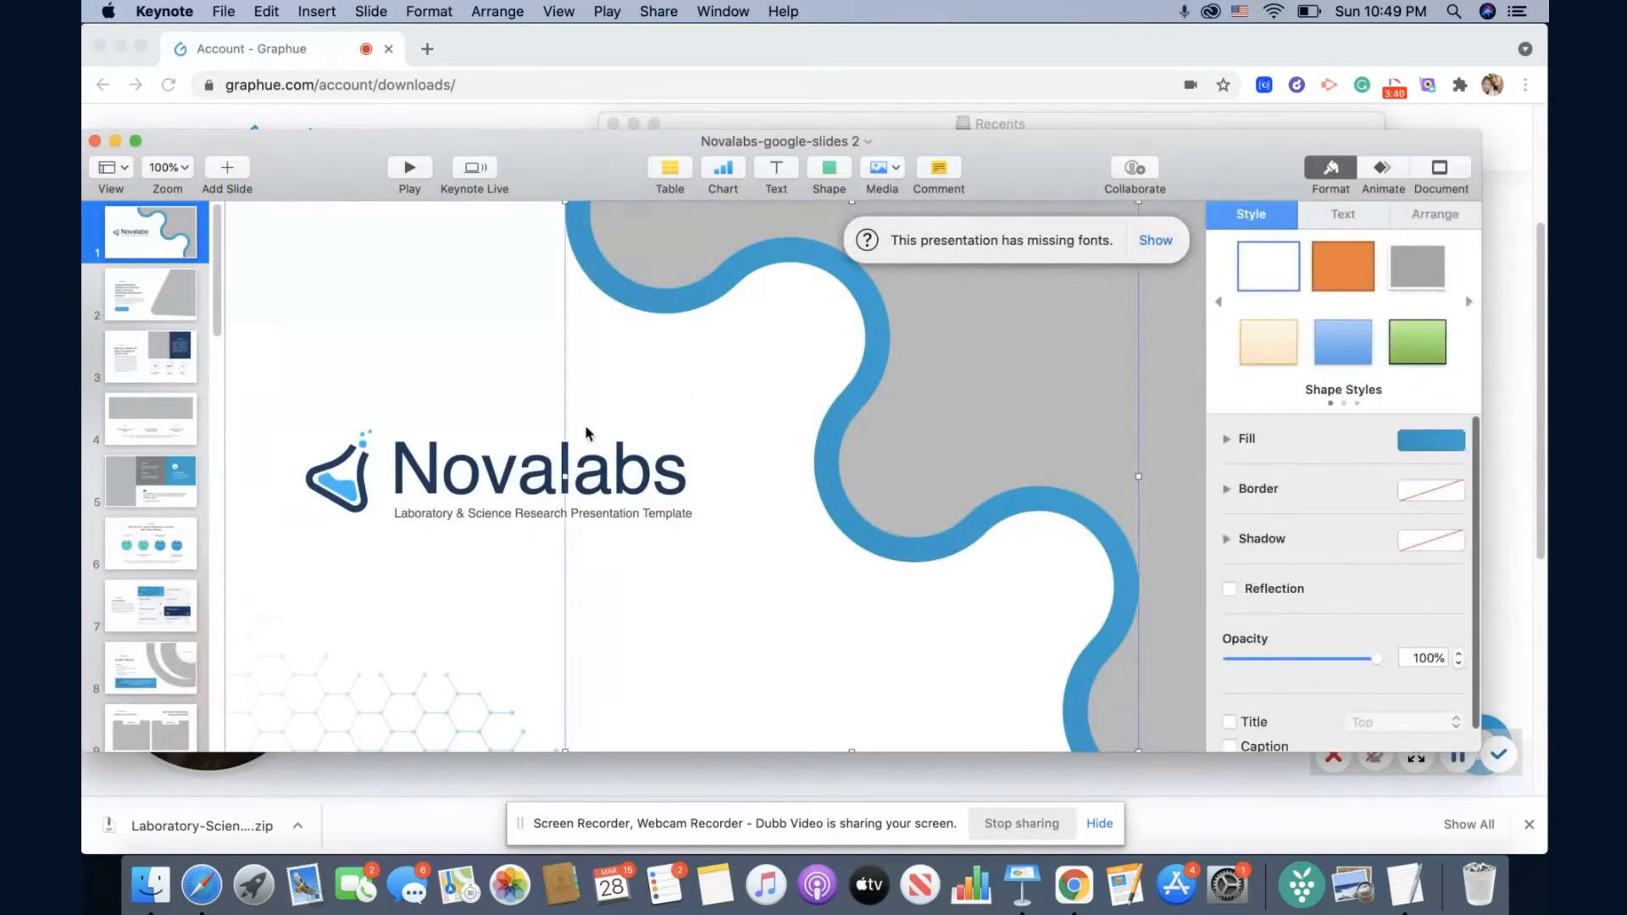
pyautogui.click(482, 404)
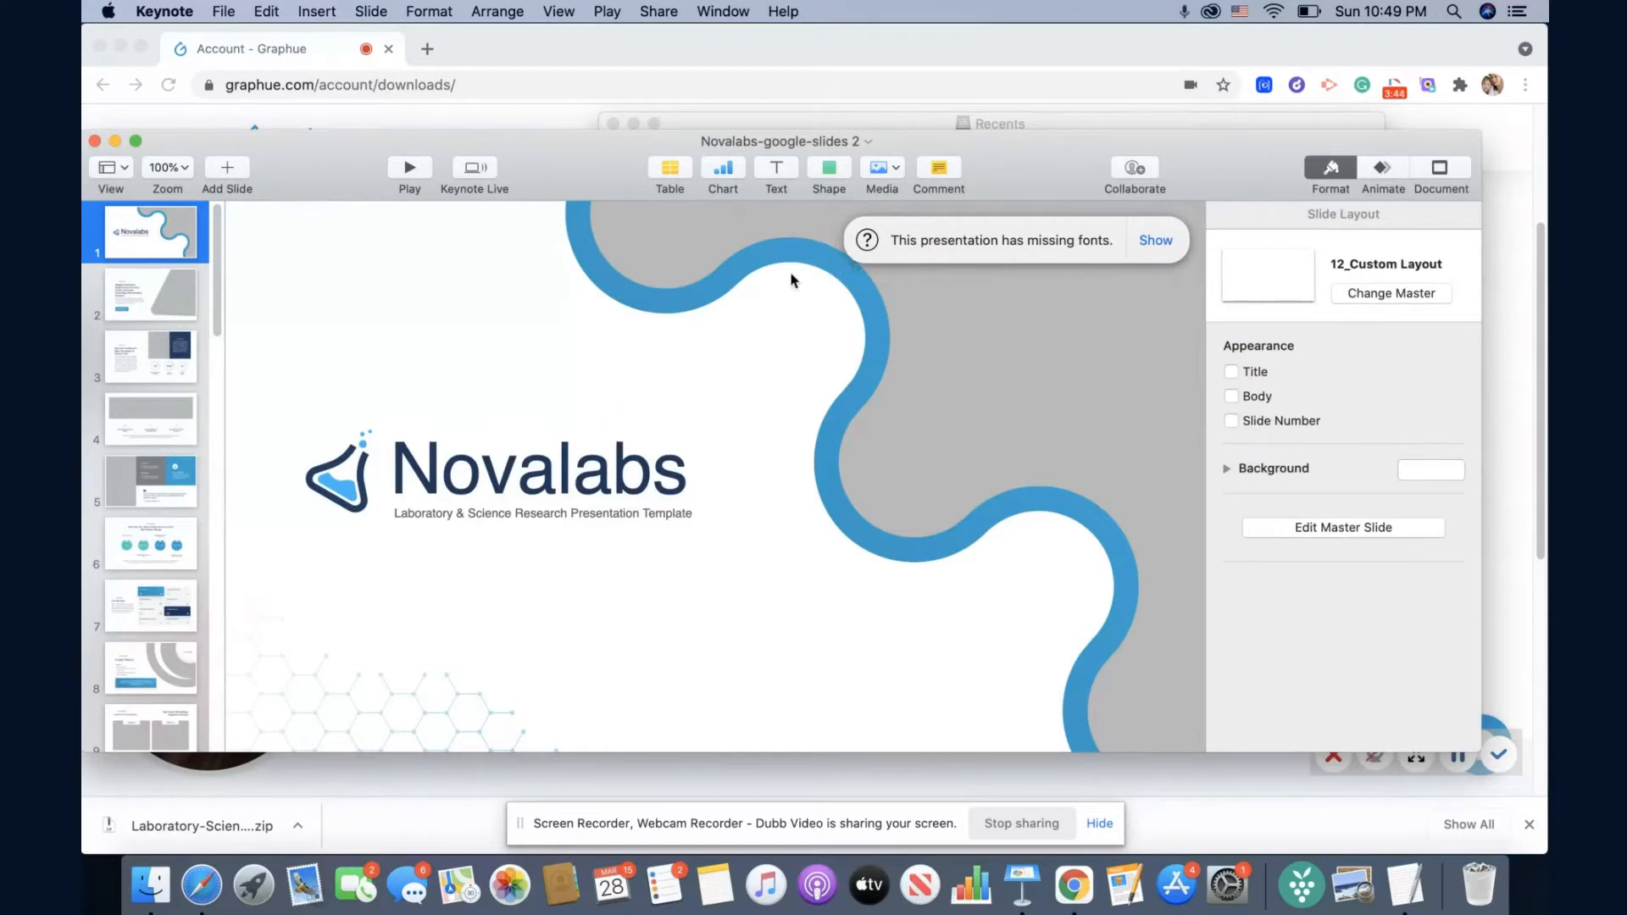
pyautogui.click(1146, 245)
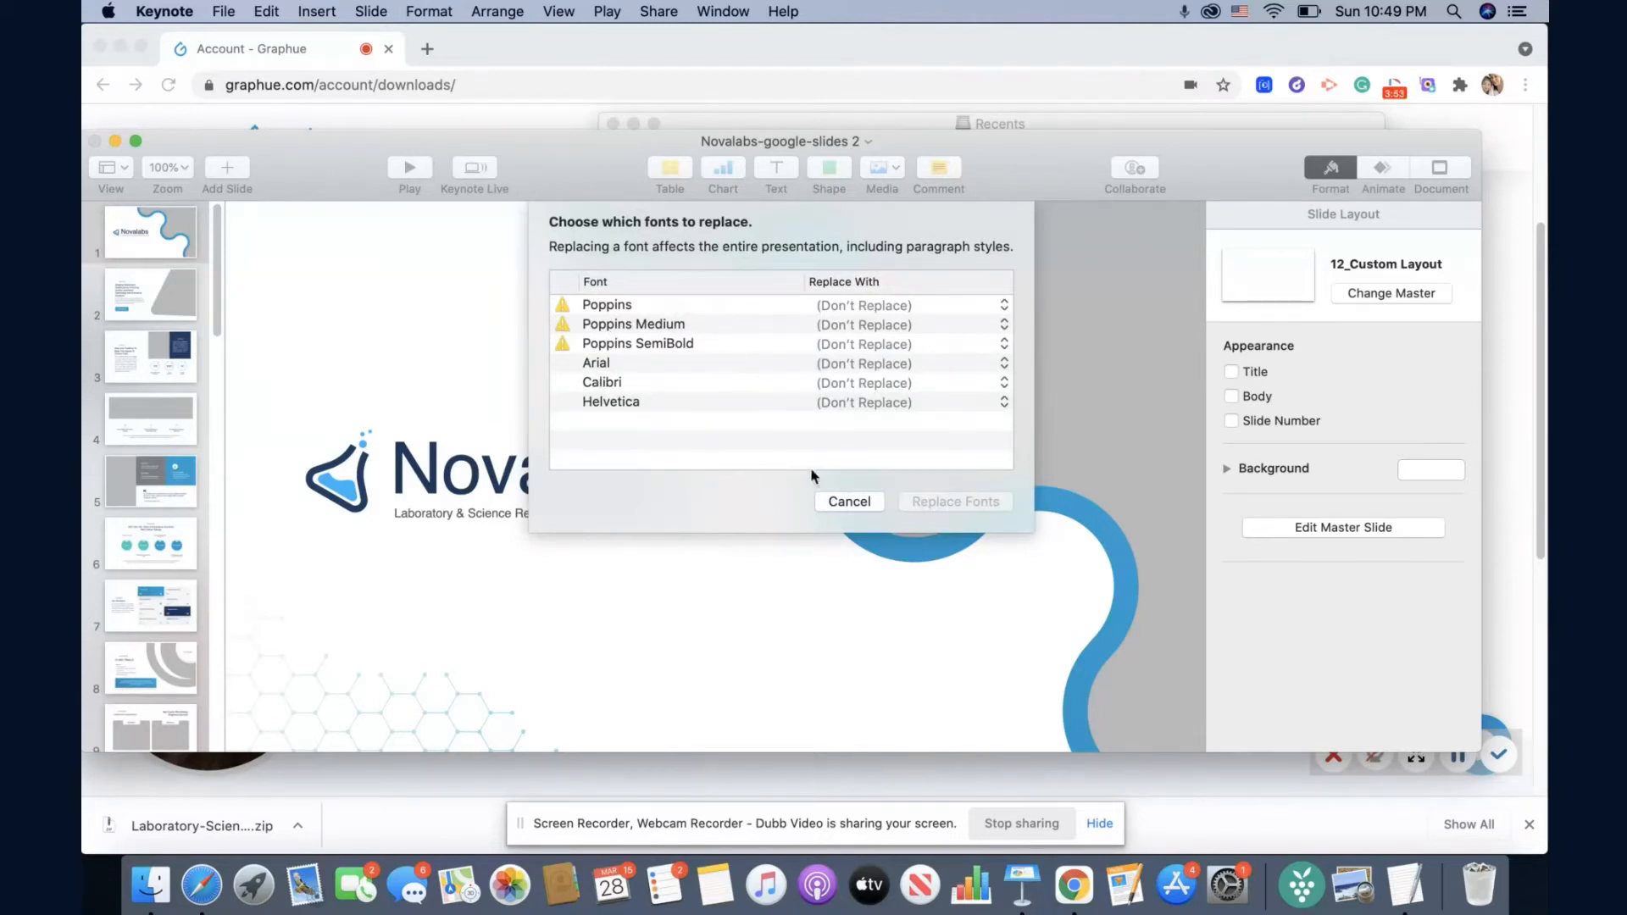
pyautogui.click(854, 503)
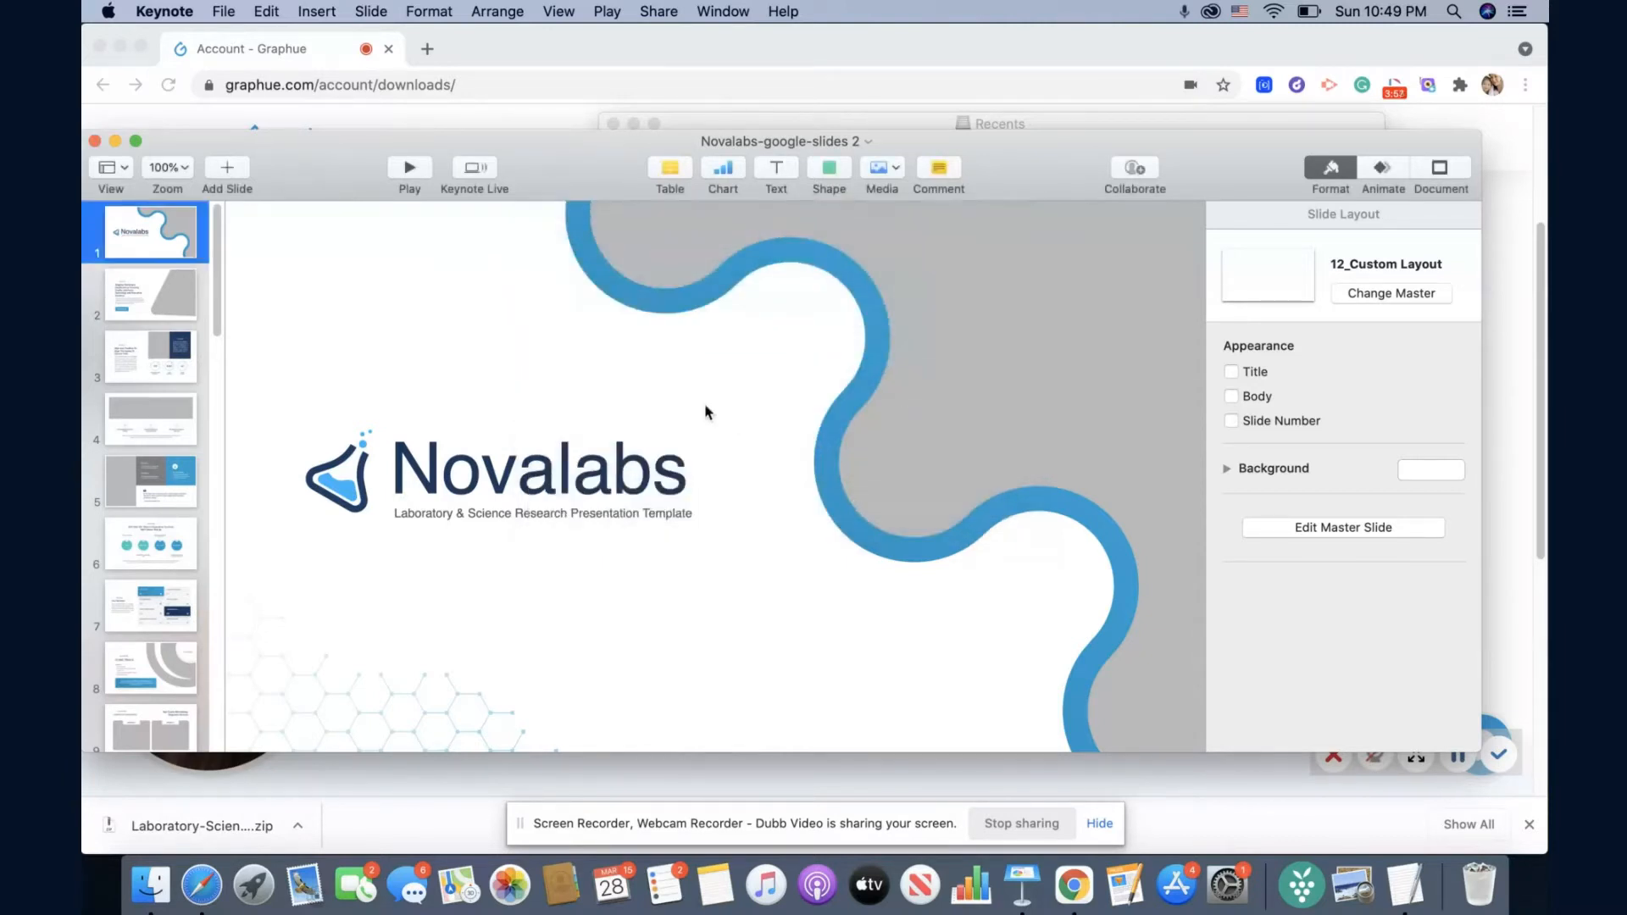
# - On slide 2, set the font of "Technology and Innovative Solutions" in the heading to Poppins Medium
pyautogui.click(147, 314)
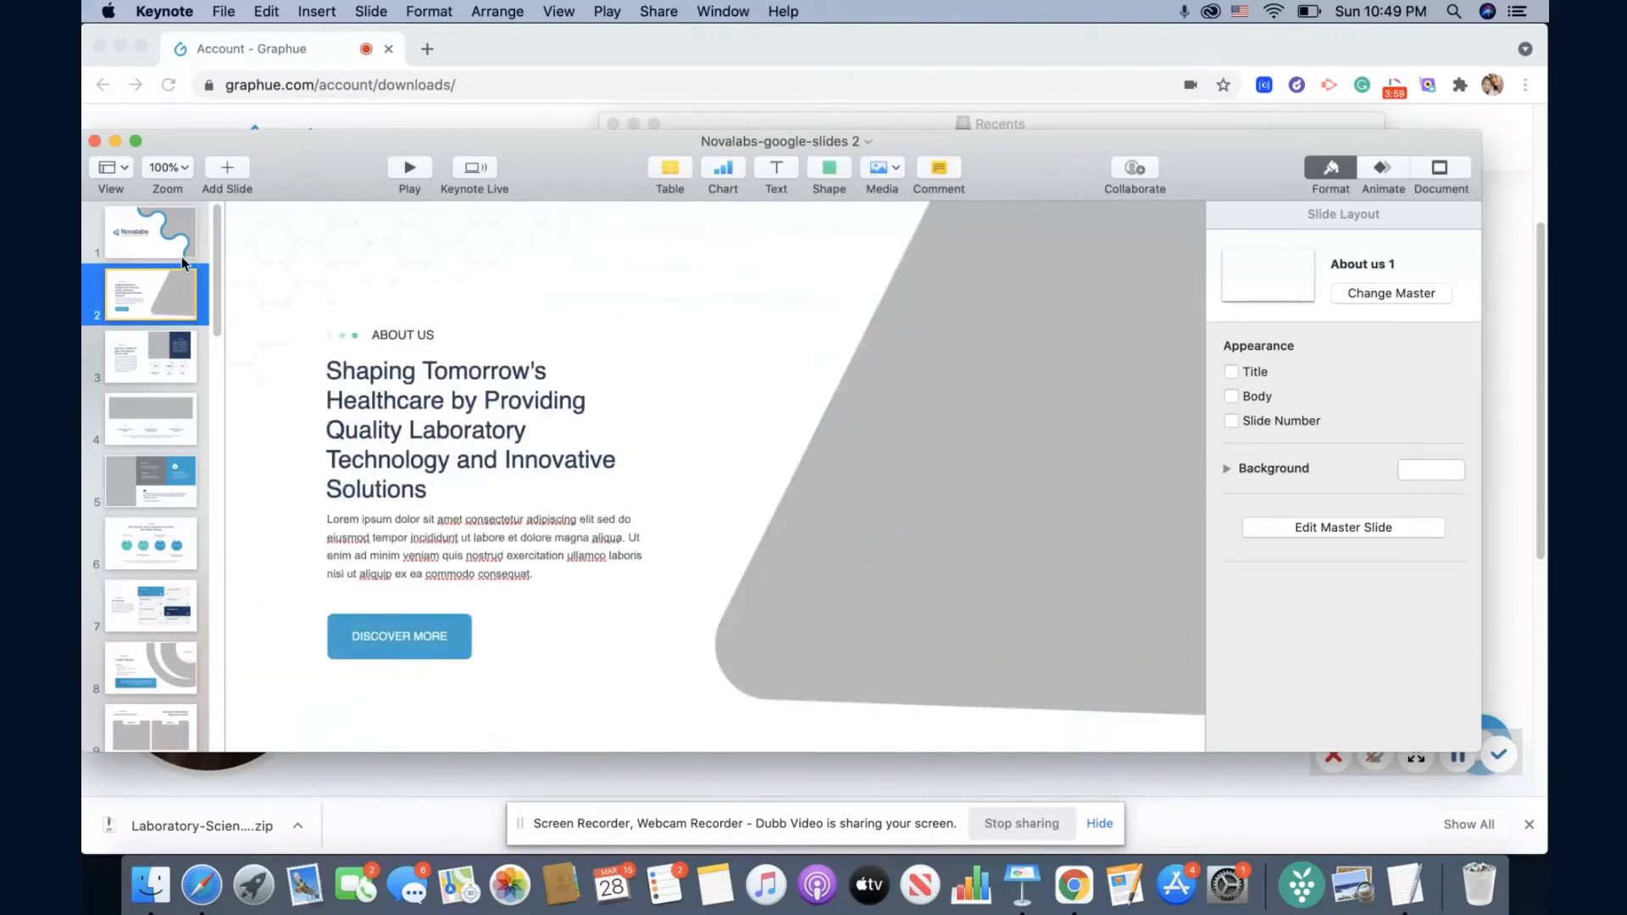
pyautogui.click(435, 383)
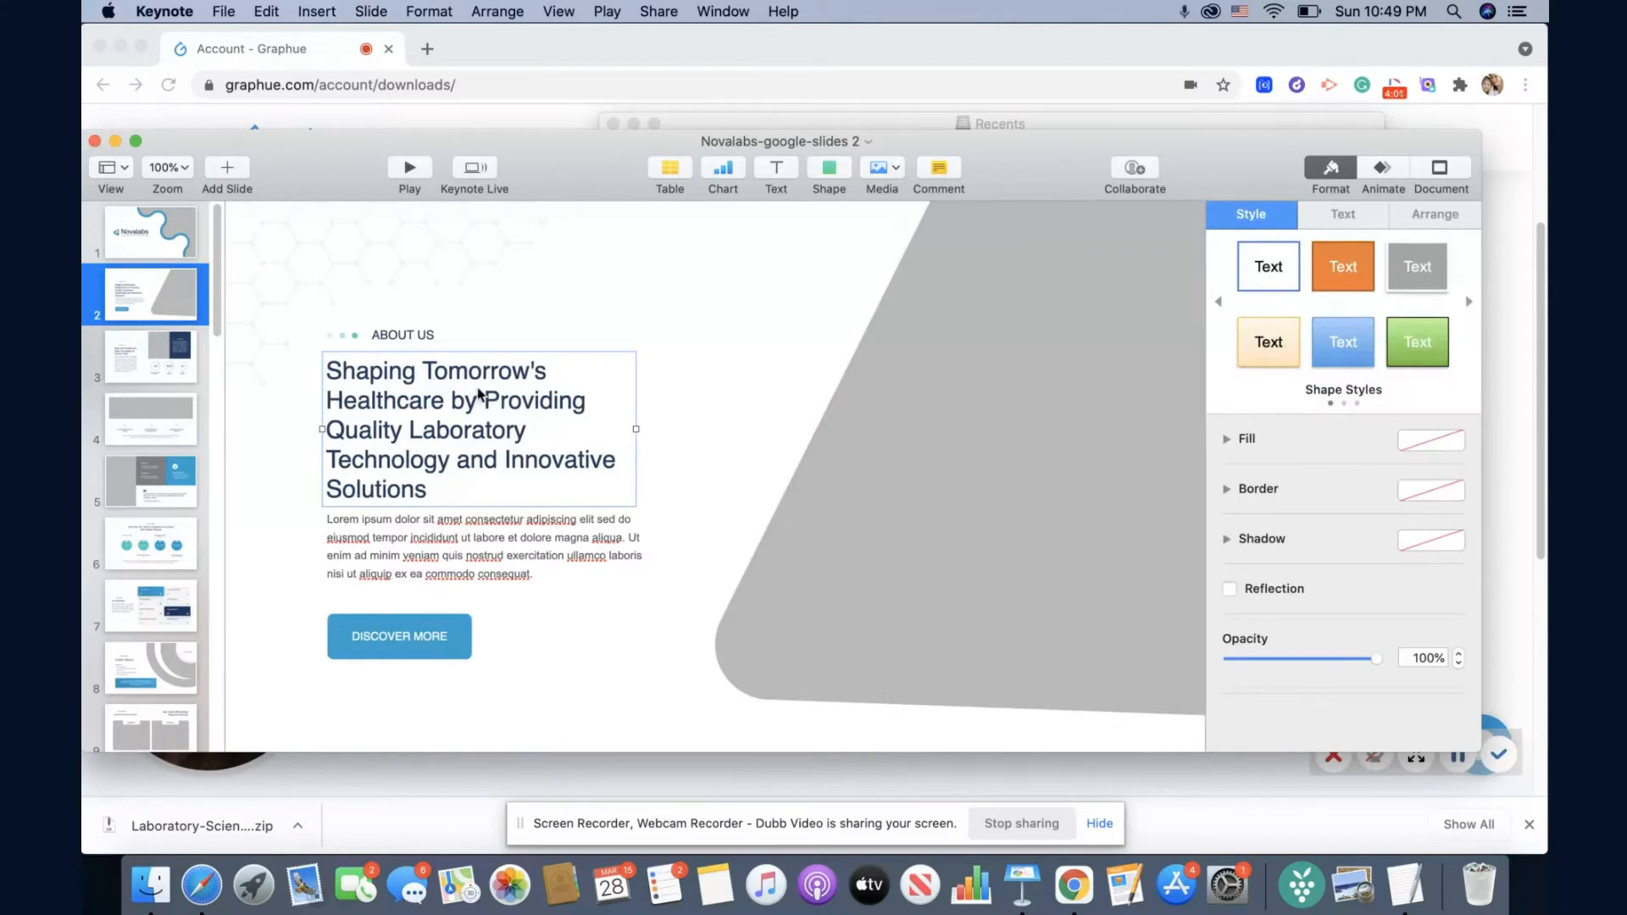
pyautogui.moveTo(400, 471); pyautogui.dragTo(449, 486)
pyautogui.click(449, 485)
pyautogui.doubleClick(449, 485)
pyautogui.click(441, 489)
pyautogui.moveTo(421, 489); pyautogui.dragTo(331, 452)
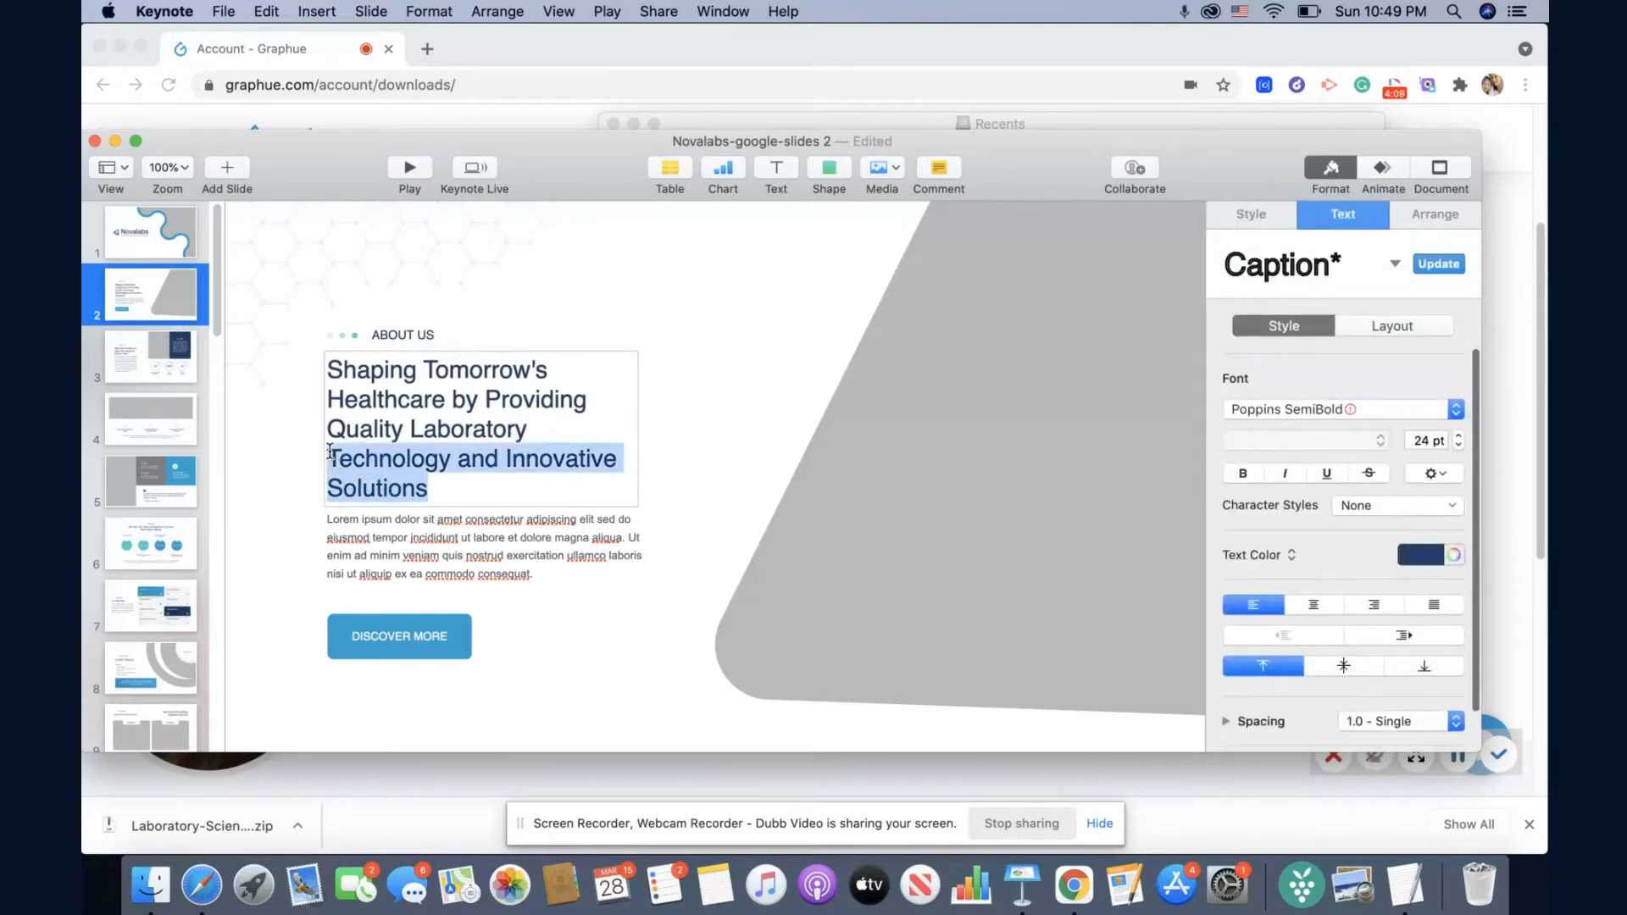
pyautogui.click(1398, 409)
pyautogui.click(1399, 380)
pyautogui.click(1360, 410)
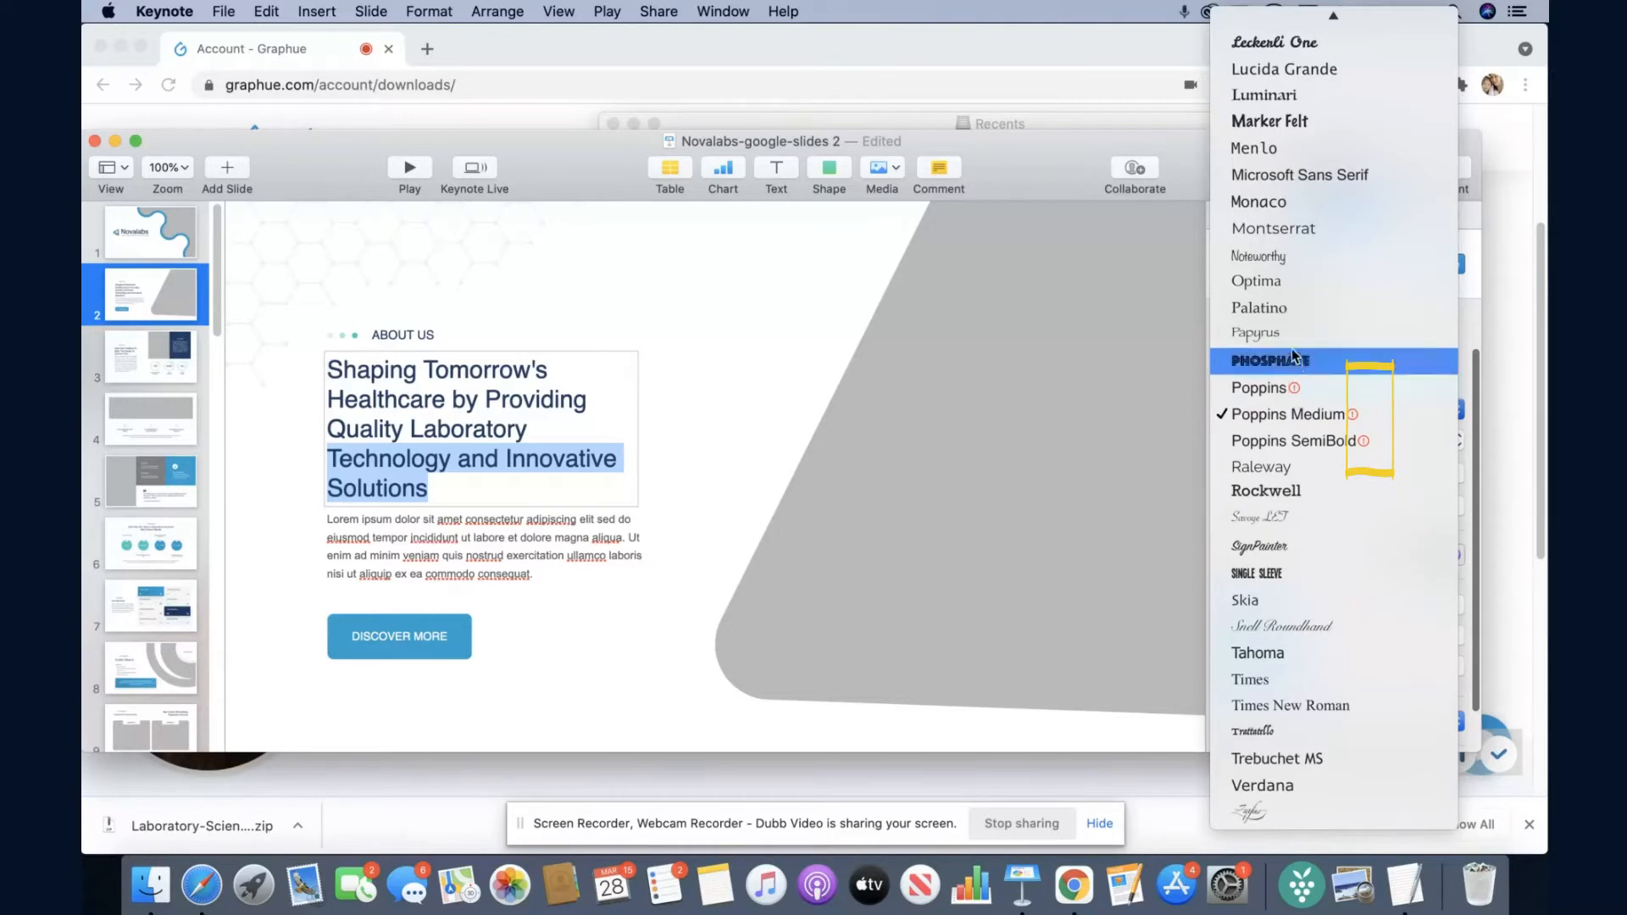
pyautogui.click(1271, 257)
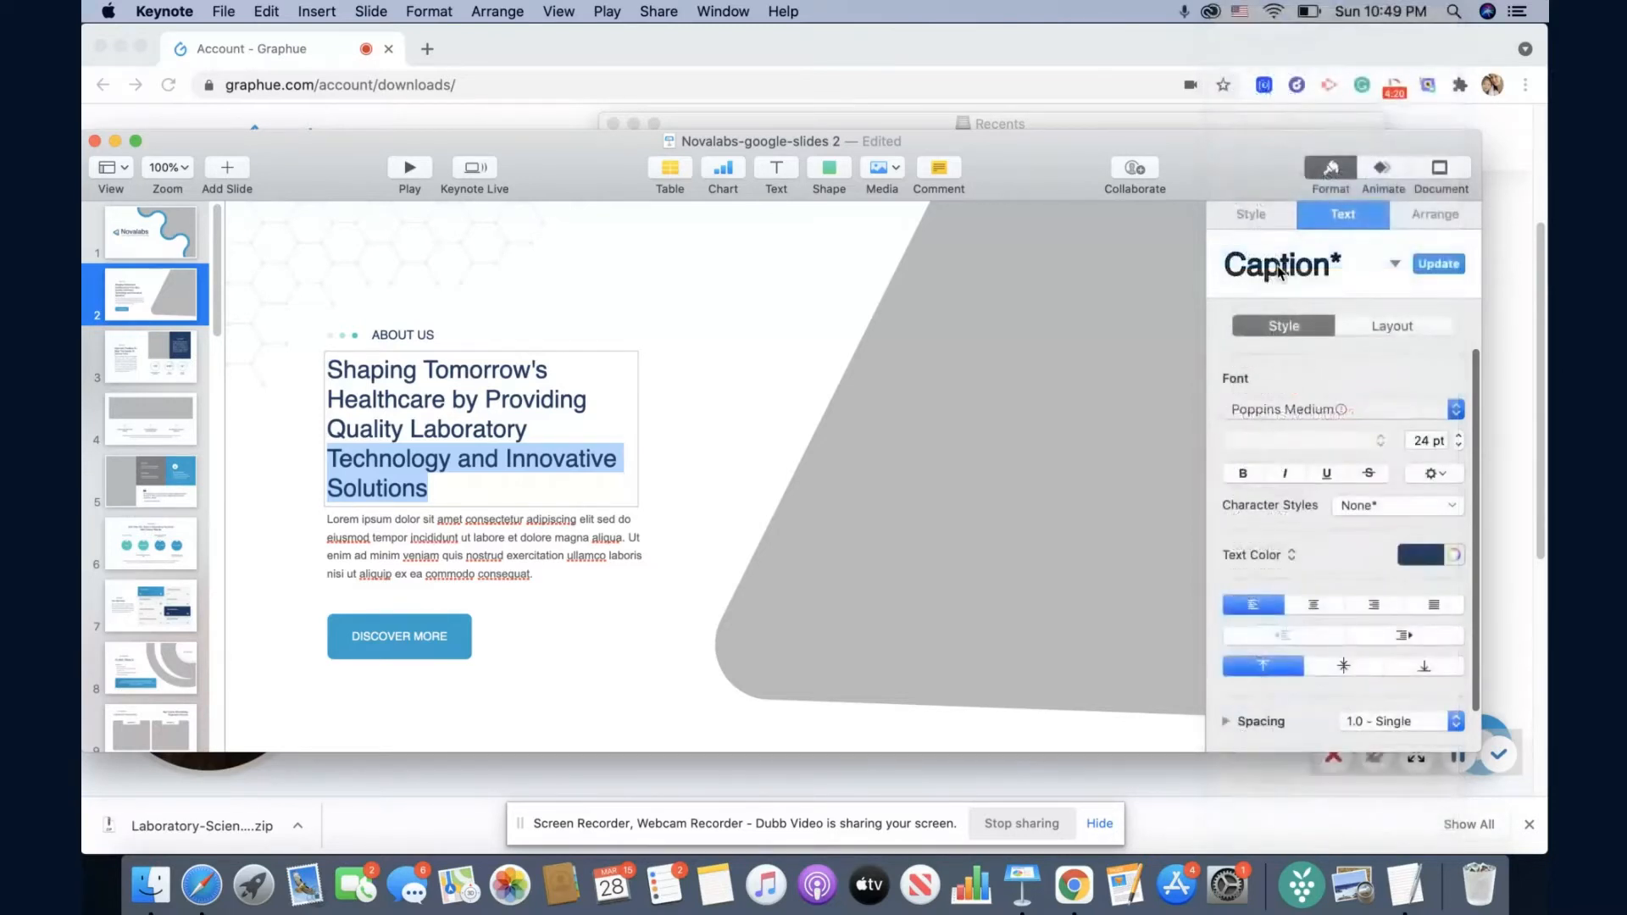
# - Set "Technology and Innovative Solutions" in the slide 2 heading to Noteworthy Bold and colour it orange
pyautogui.click(1005, 388)
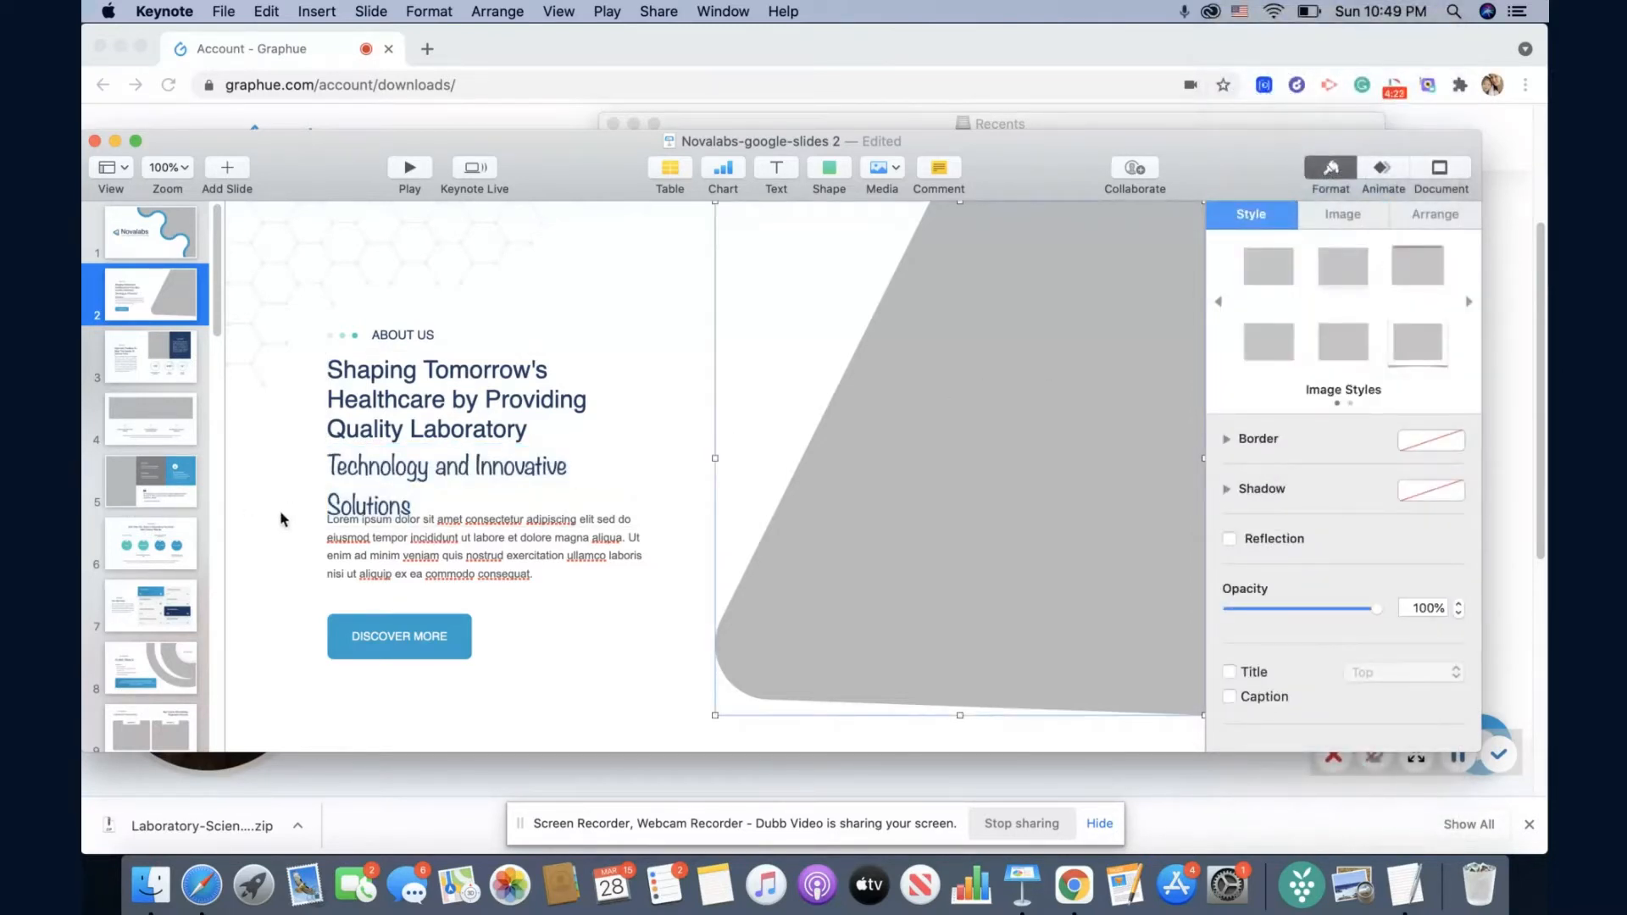
pyautogui.doubleClick(414, 502)
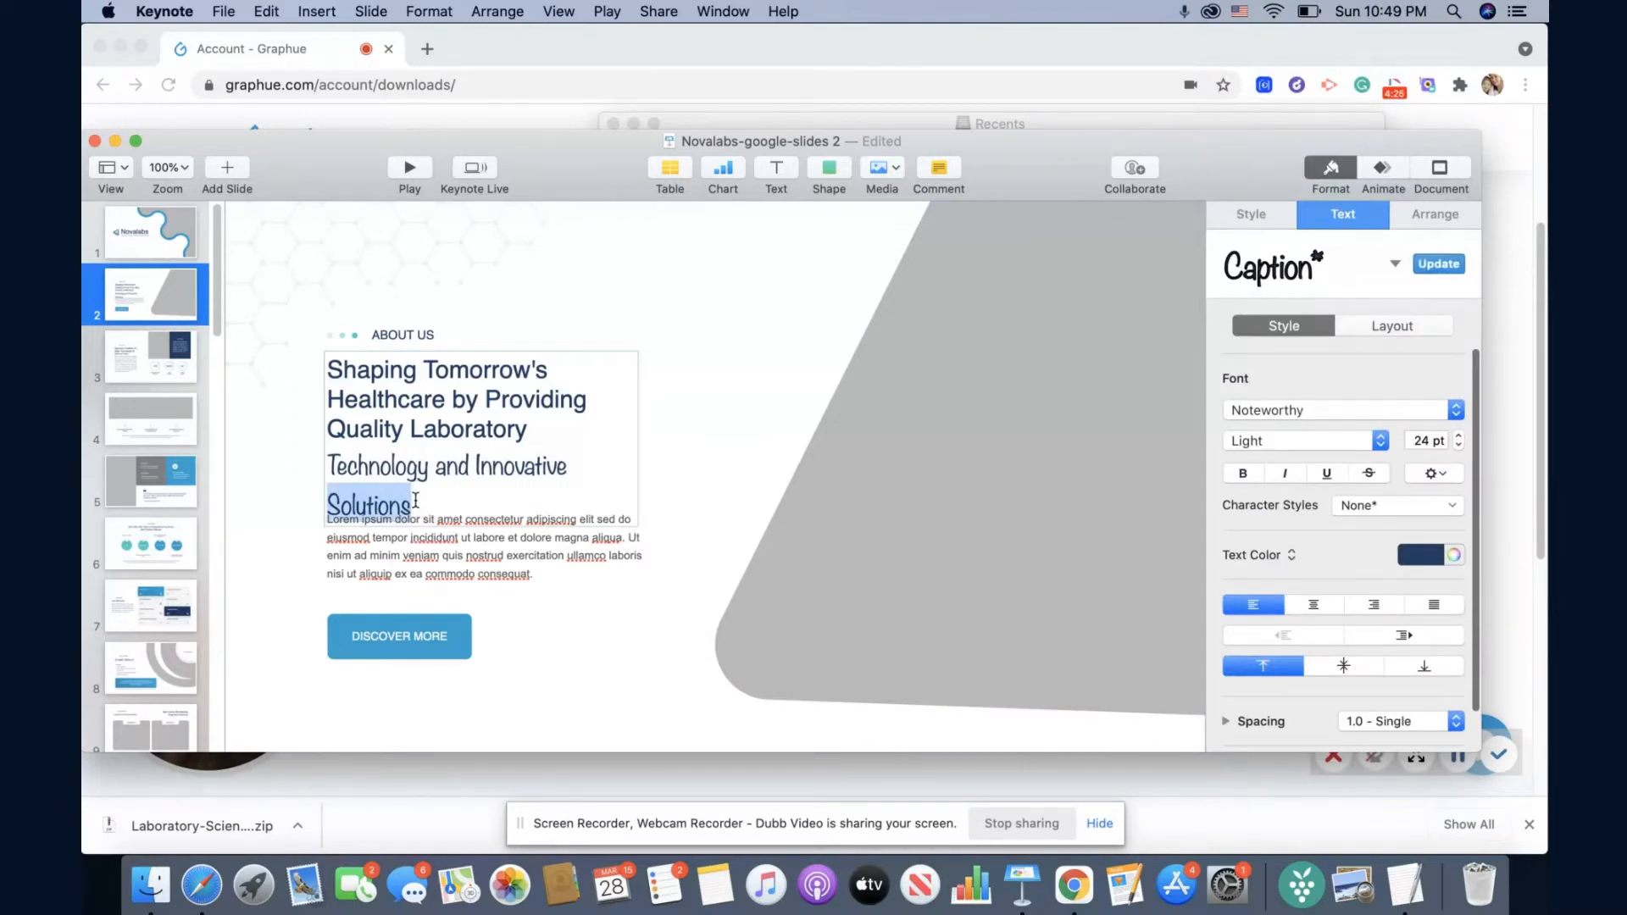
pyautogui.moveTo(415, 501); pyautogui.dragTo(323, 460)
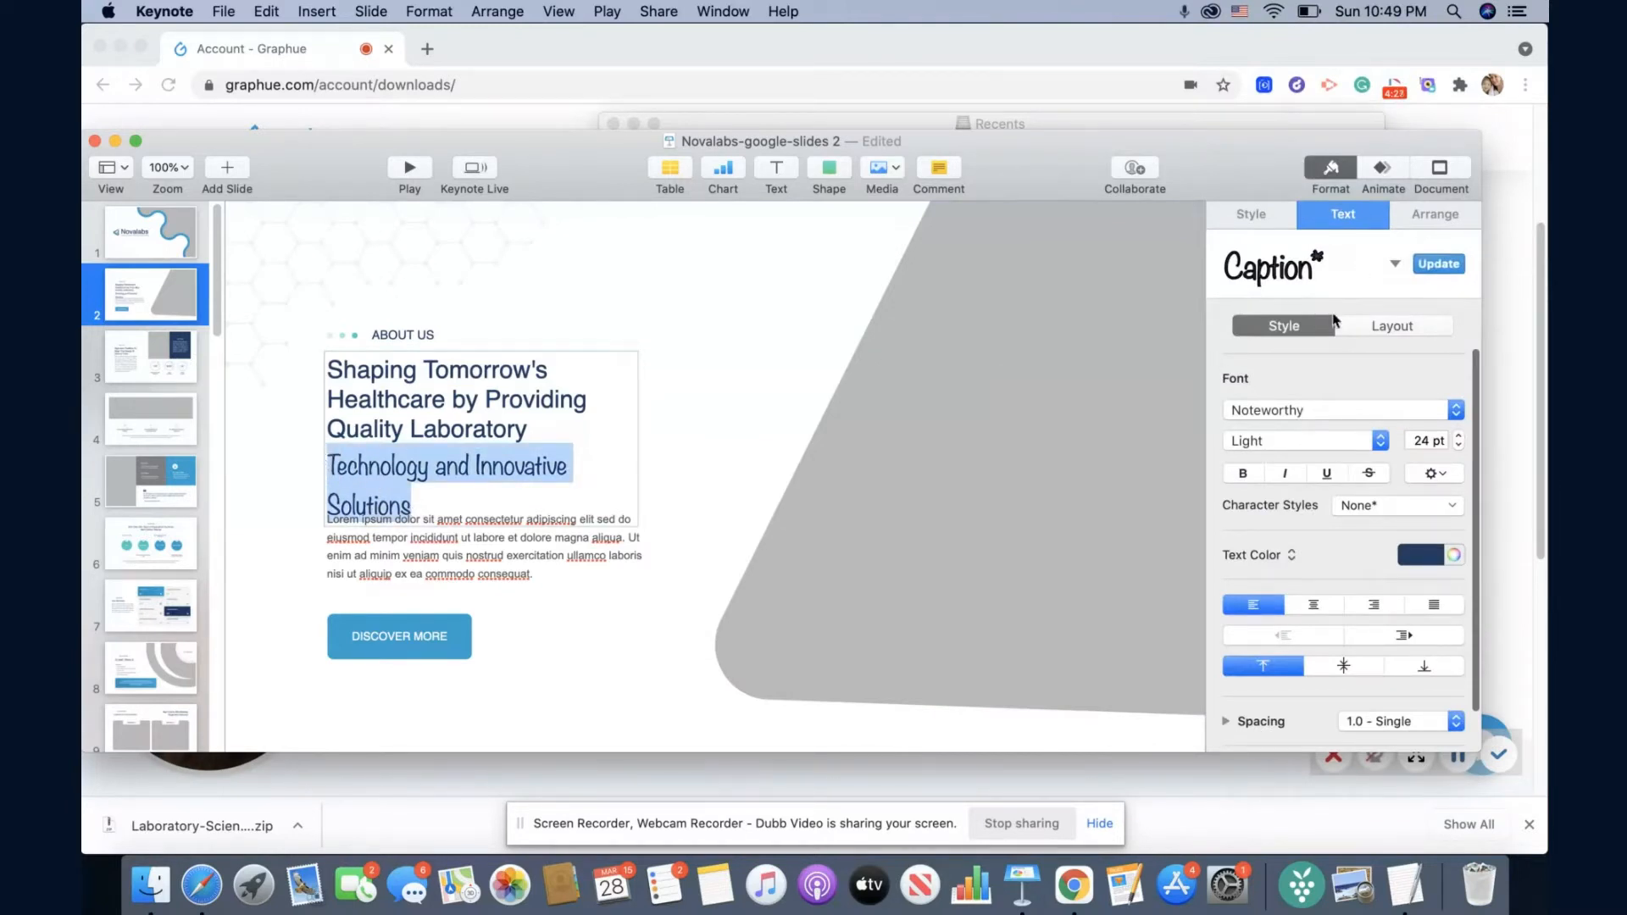
pyautogui.click(1247, 474)
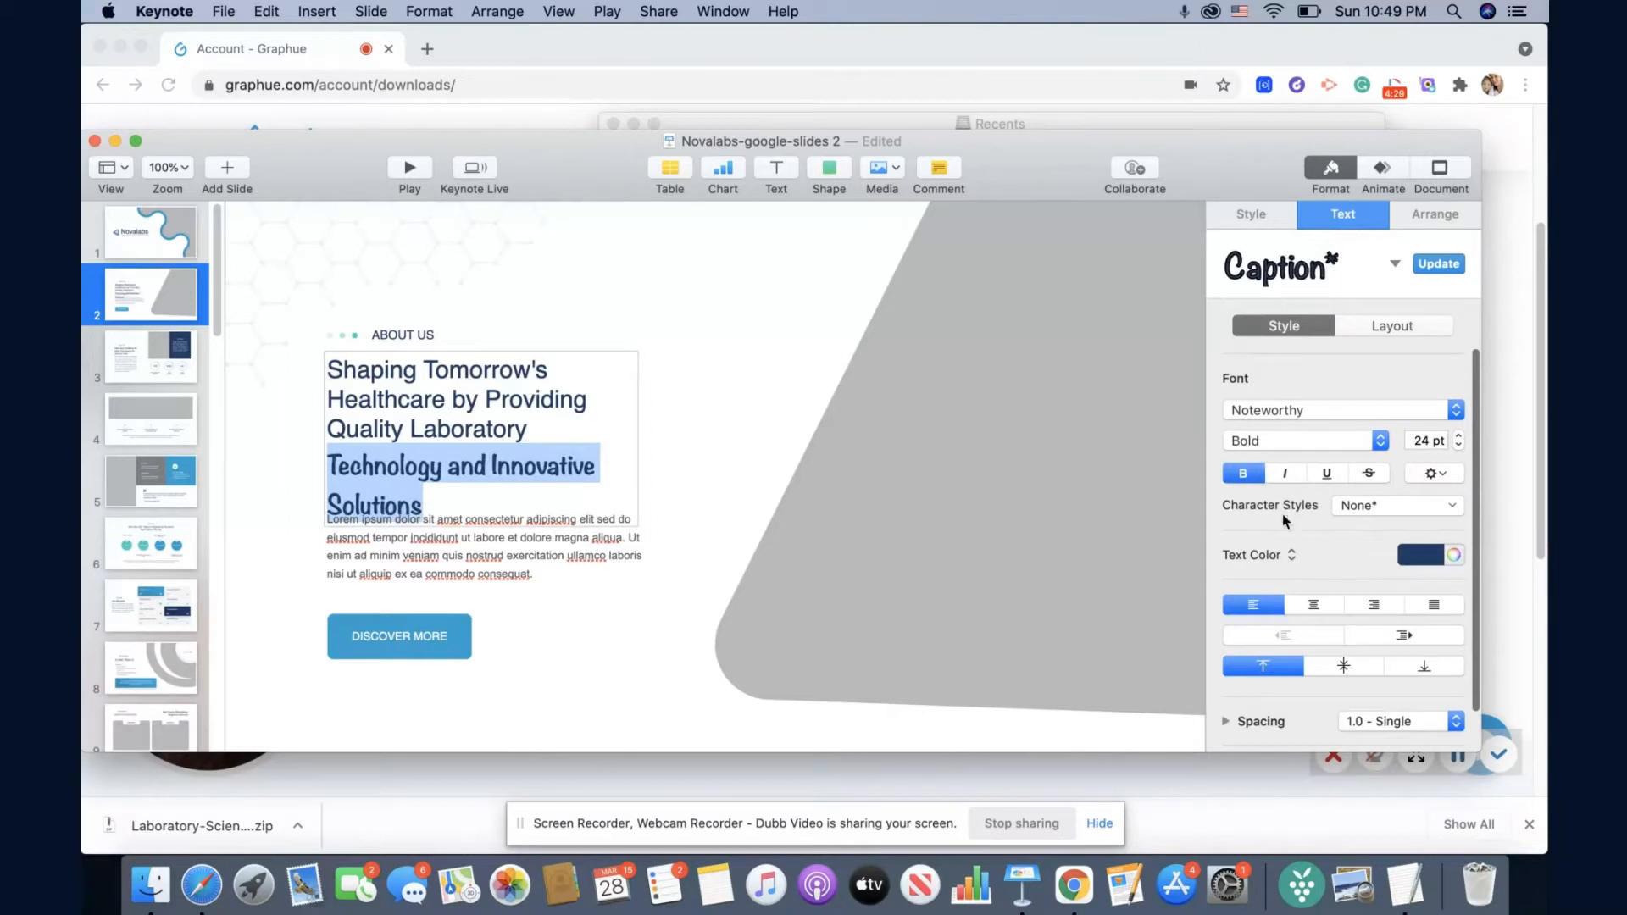
pyautogui.click(1432, 555)
pyautogui.click(1361, 610)
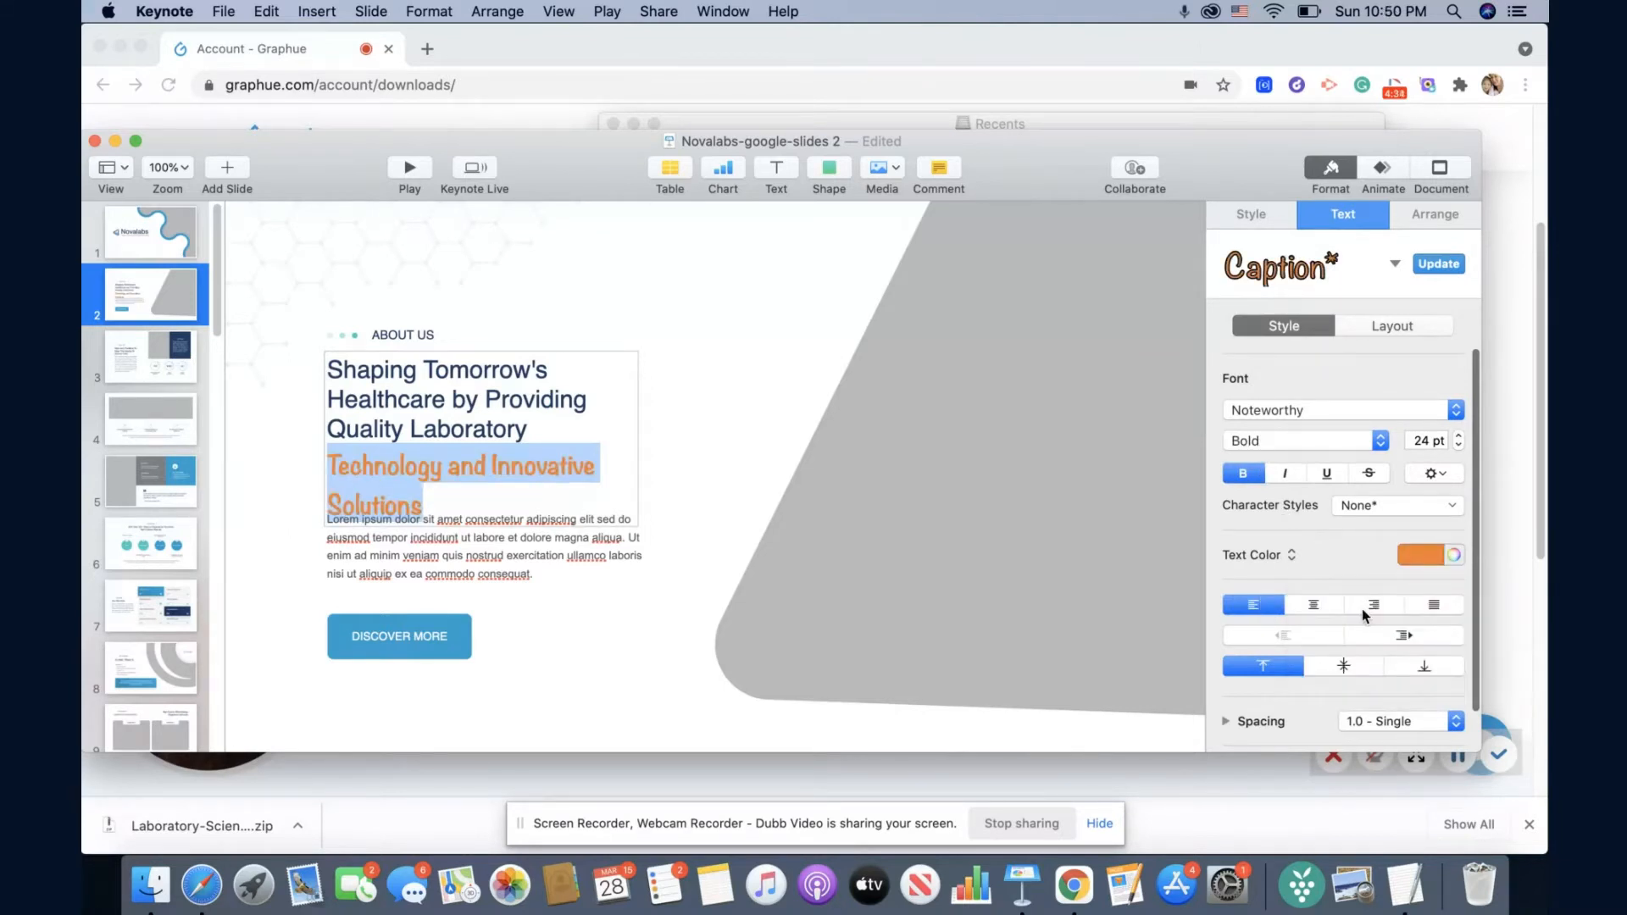
# - Try centred, right and justified alignment on the slide 2 heading
pyautogui.click(1315, 607)
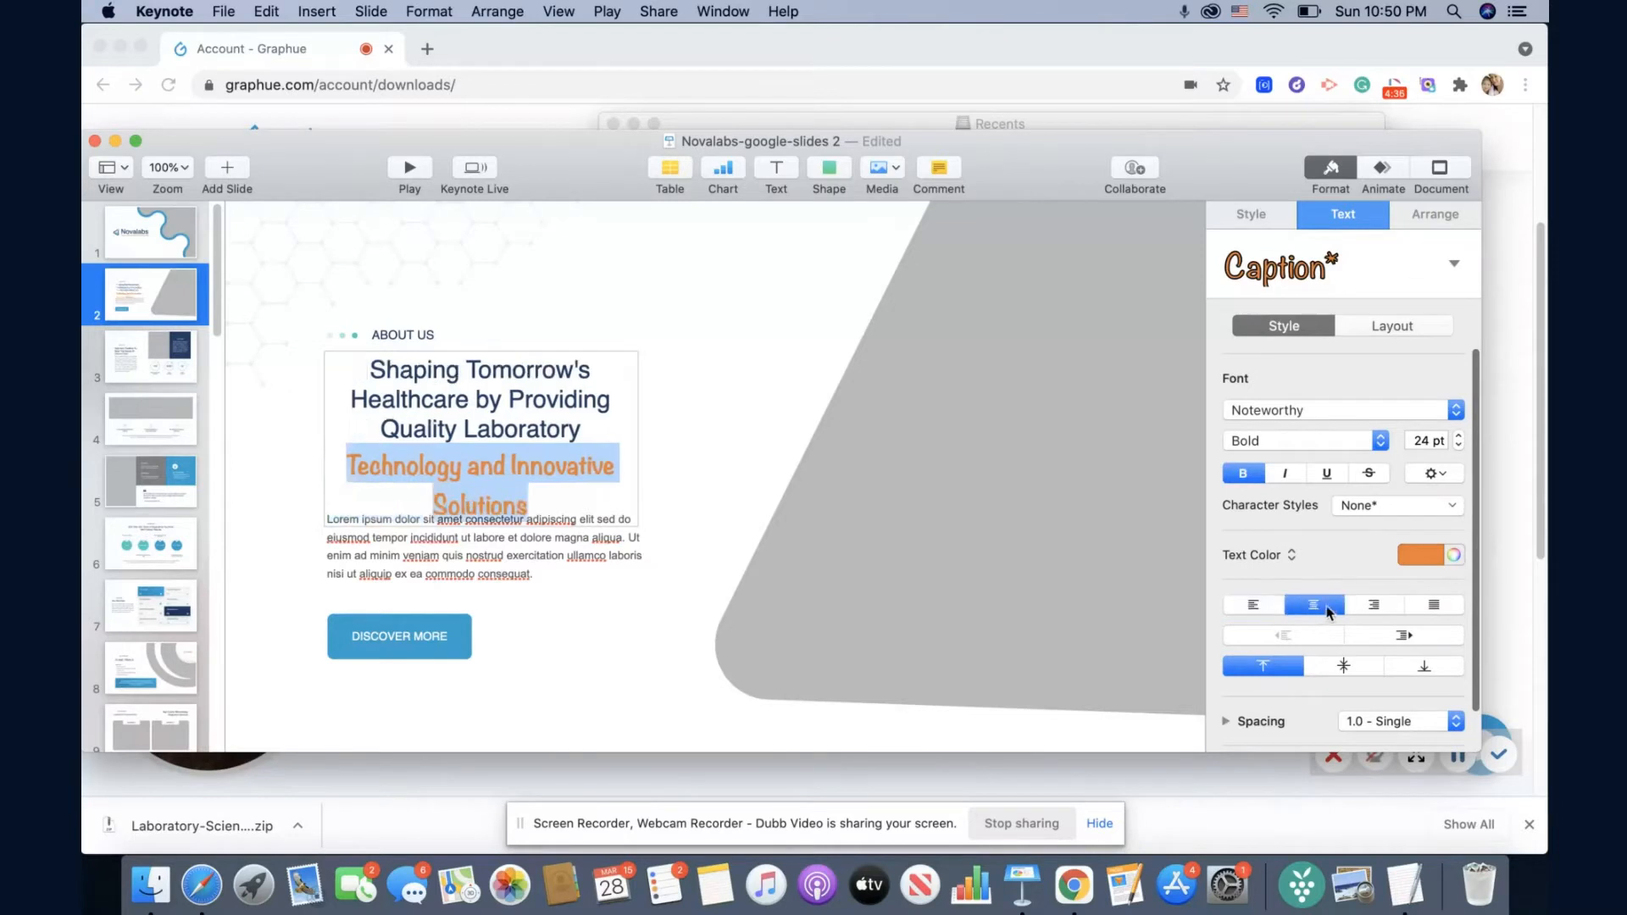
pyautogui.click(1374, 609)
pyautogui.click(1433, 608)
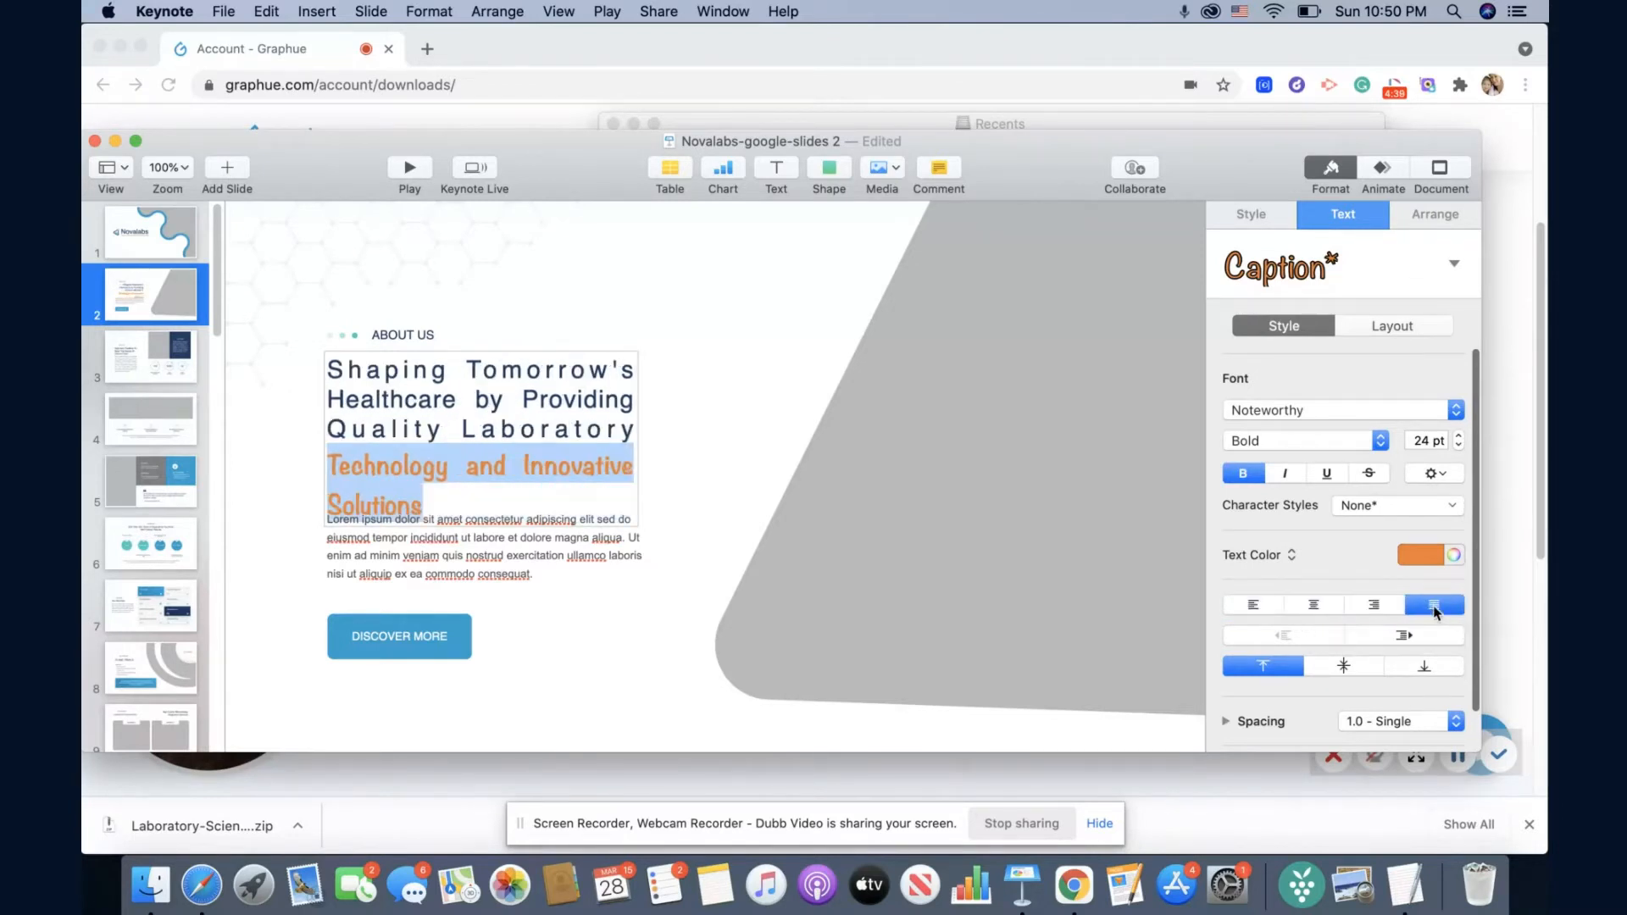
# - Try the blue-outlined and orange shape styles on the heading's text box, apply the green one, and display its arrangement settings
pyautogui.click(1269, 222)
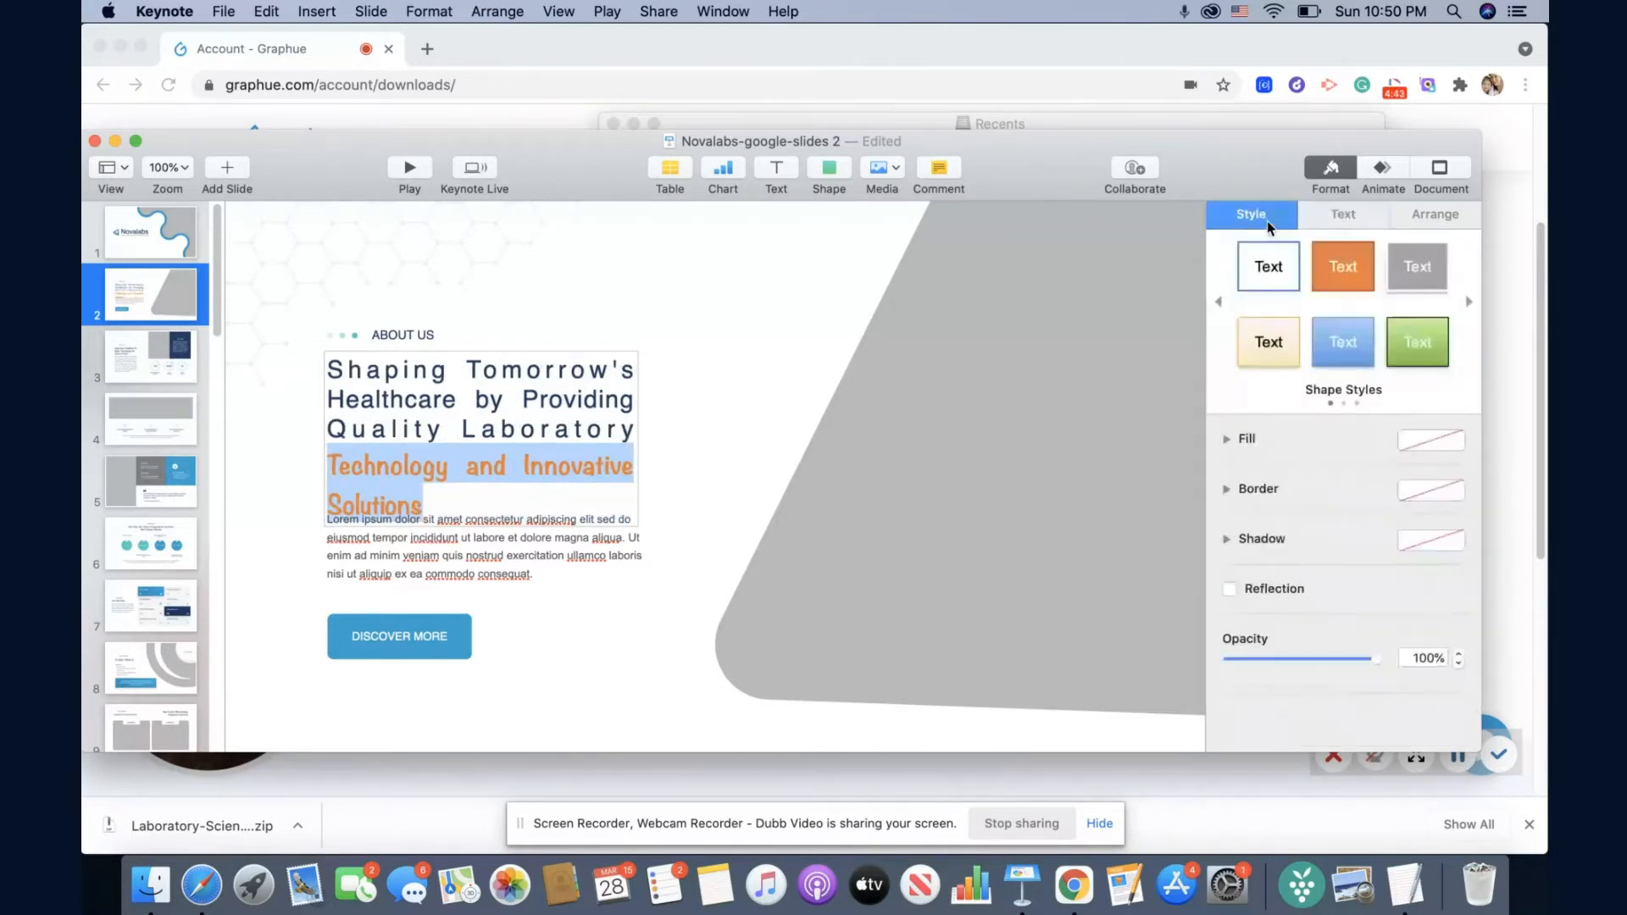
pyautogui.click(1275, 273)
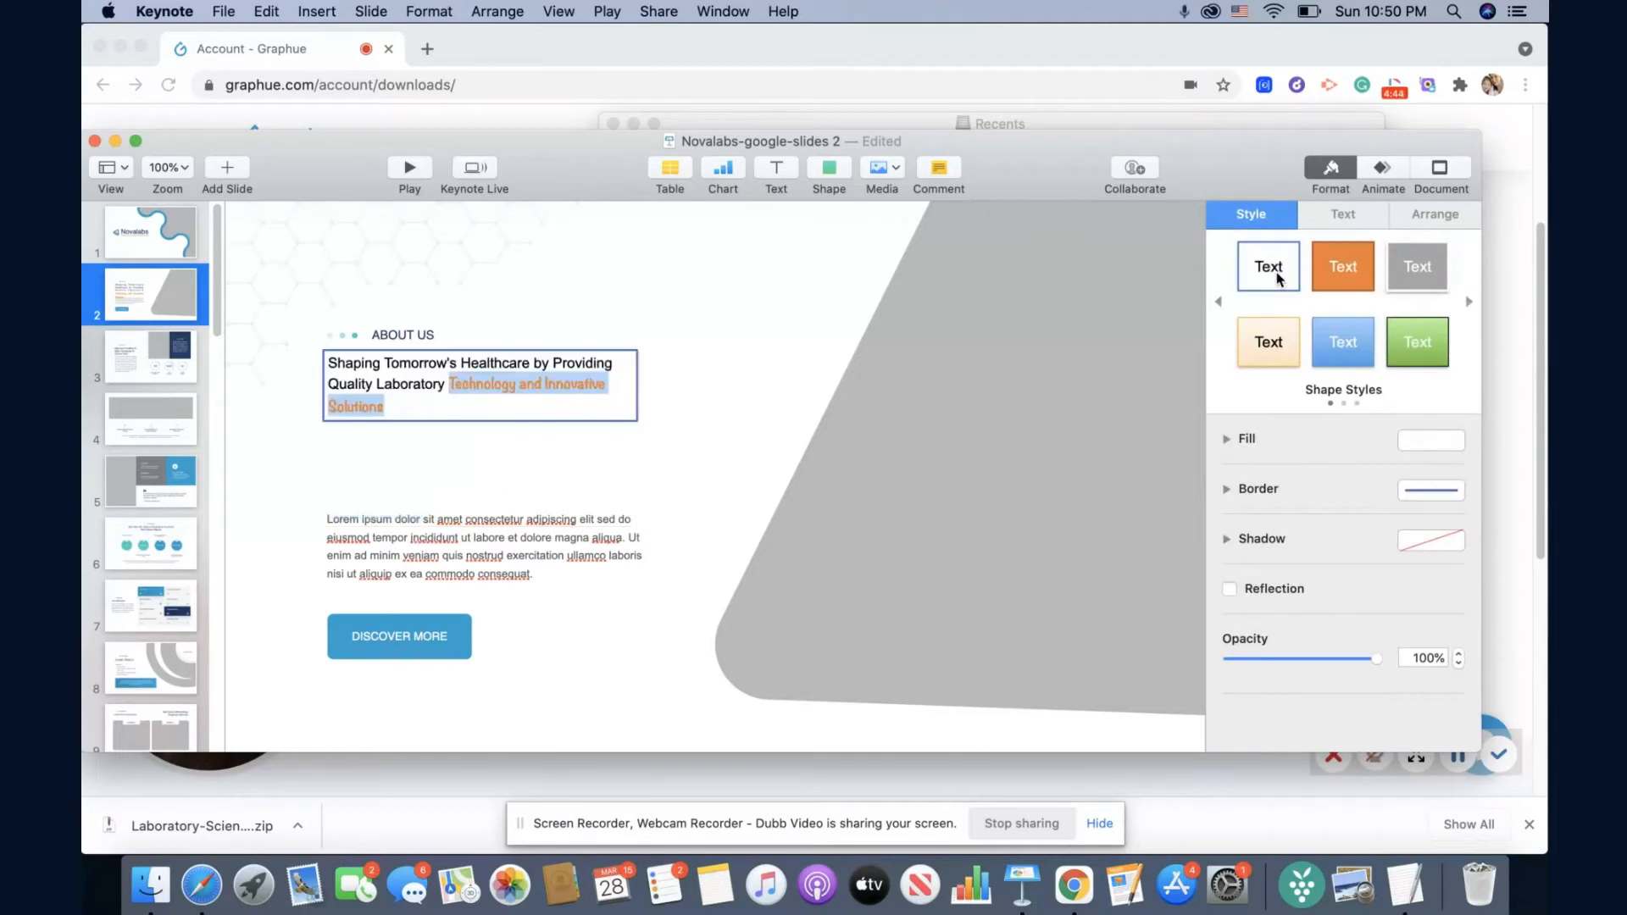
pyautogui.click(1331, 285)
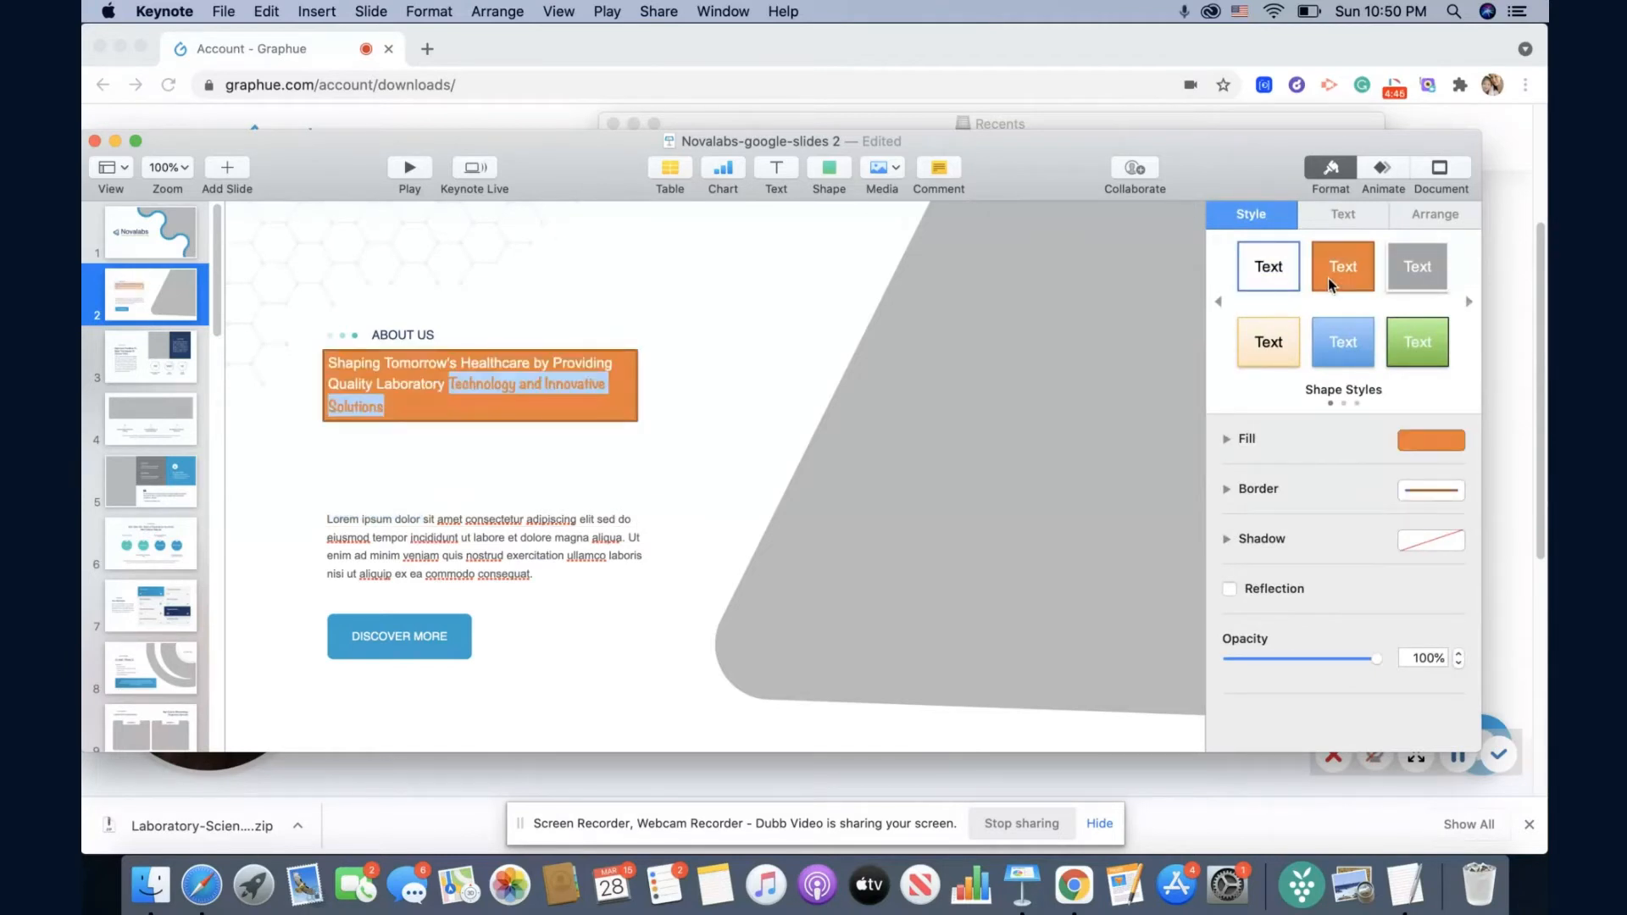
pyautogui.click(1404, 344)
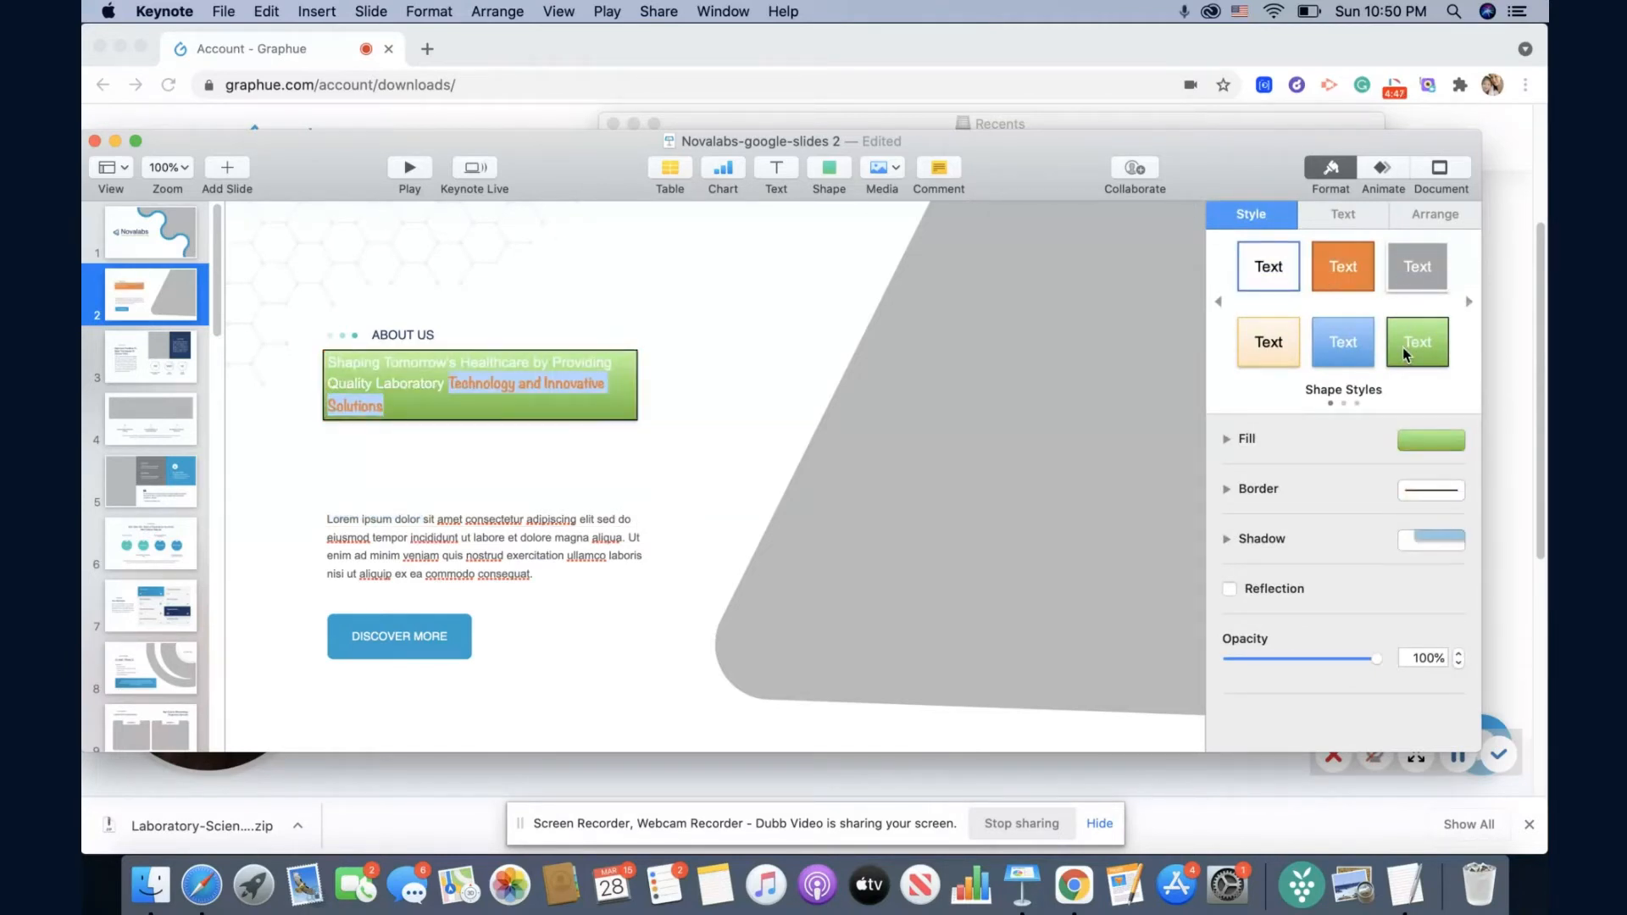
pyautogui.click(1432, 215)
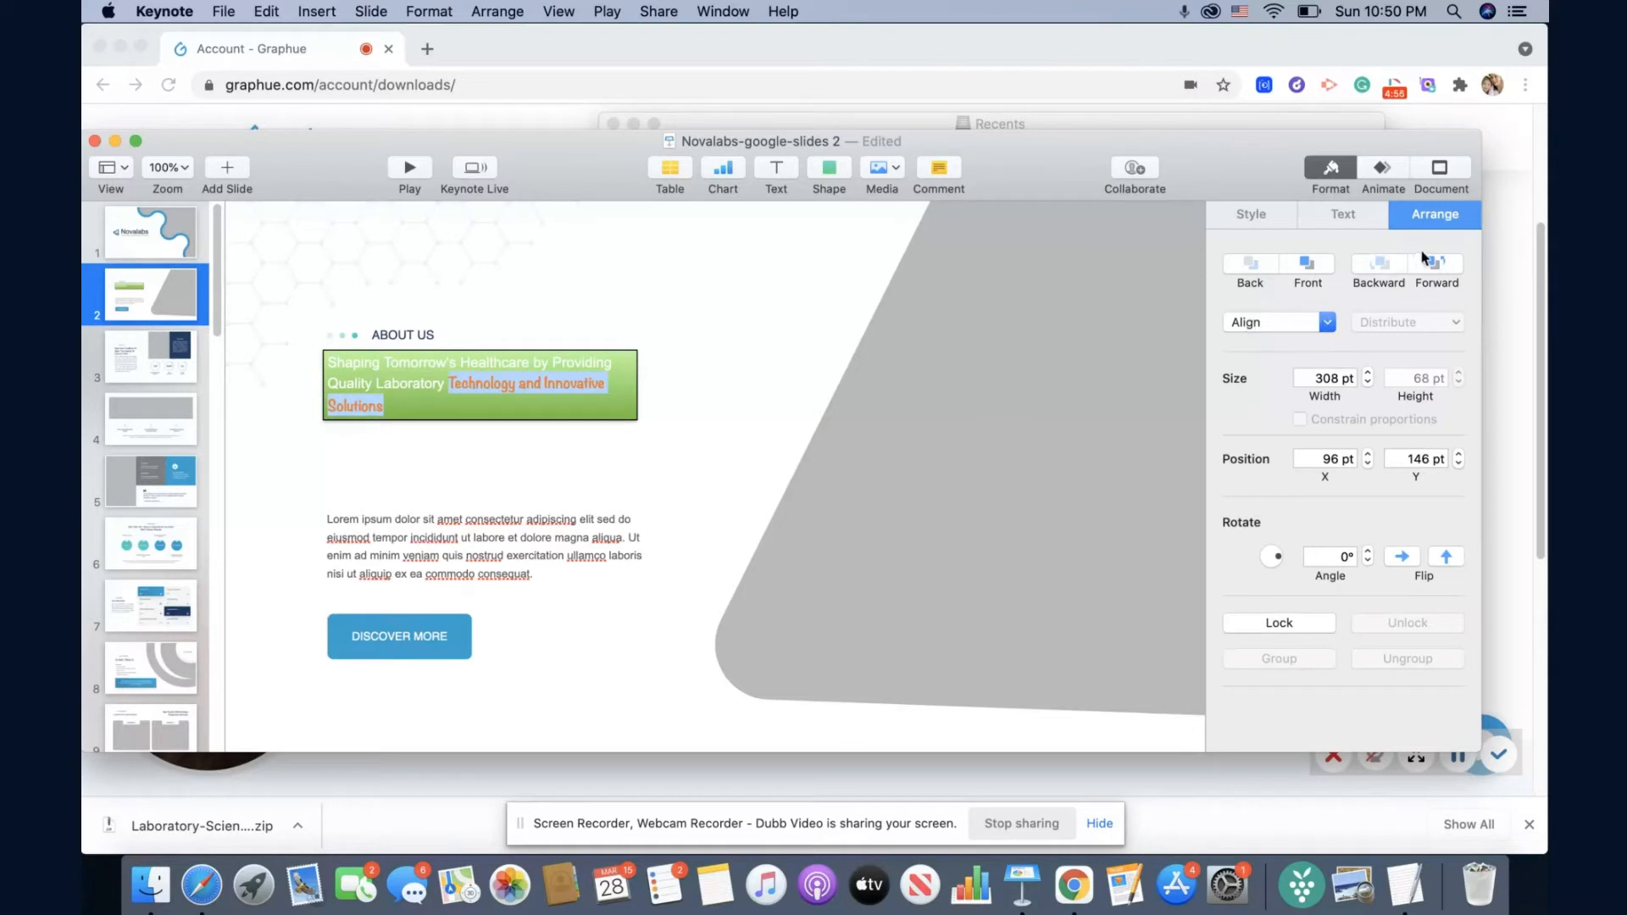
# - On slide 5, shrink the round icon above "Our Core Values" to 49 pt wide with constrained proportions
pyautogui.click(149, 402)
pyautogui.click(168, 470)
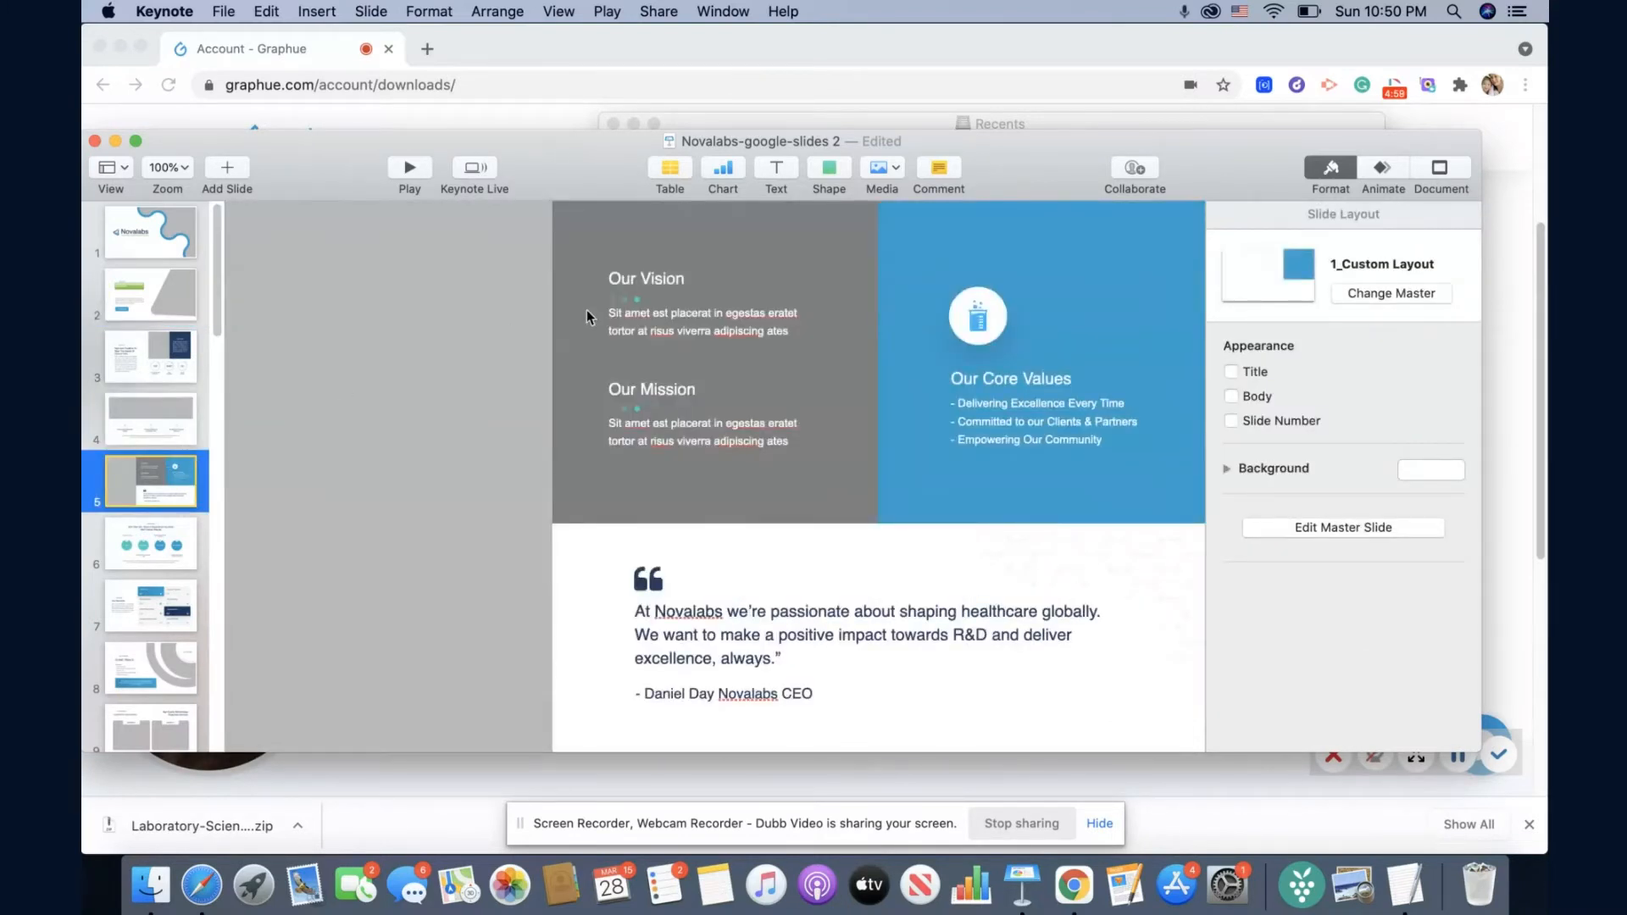
pyautogui.click(979, 339)
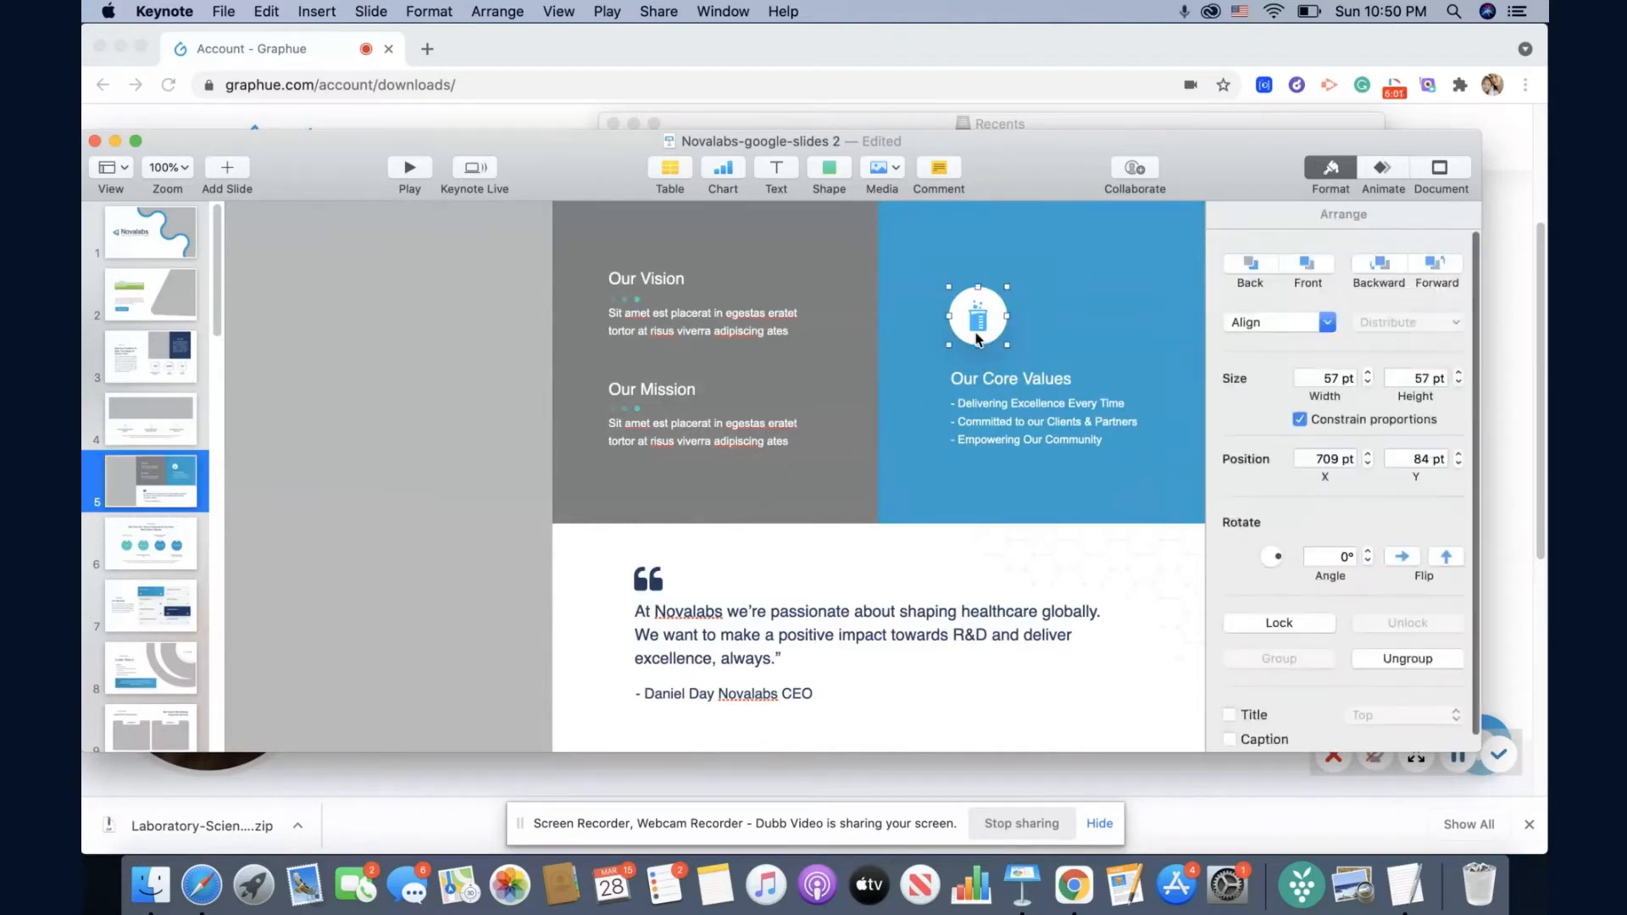
pyautogui.moveTo(1007, 343)
pyautogui.mouseDown()
pyautogui.moveTo(1042, 365)
pyautogui.moveTo(1009, 343)
pyautogui.mouseUp()
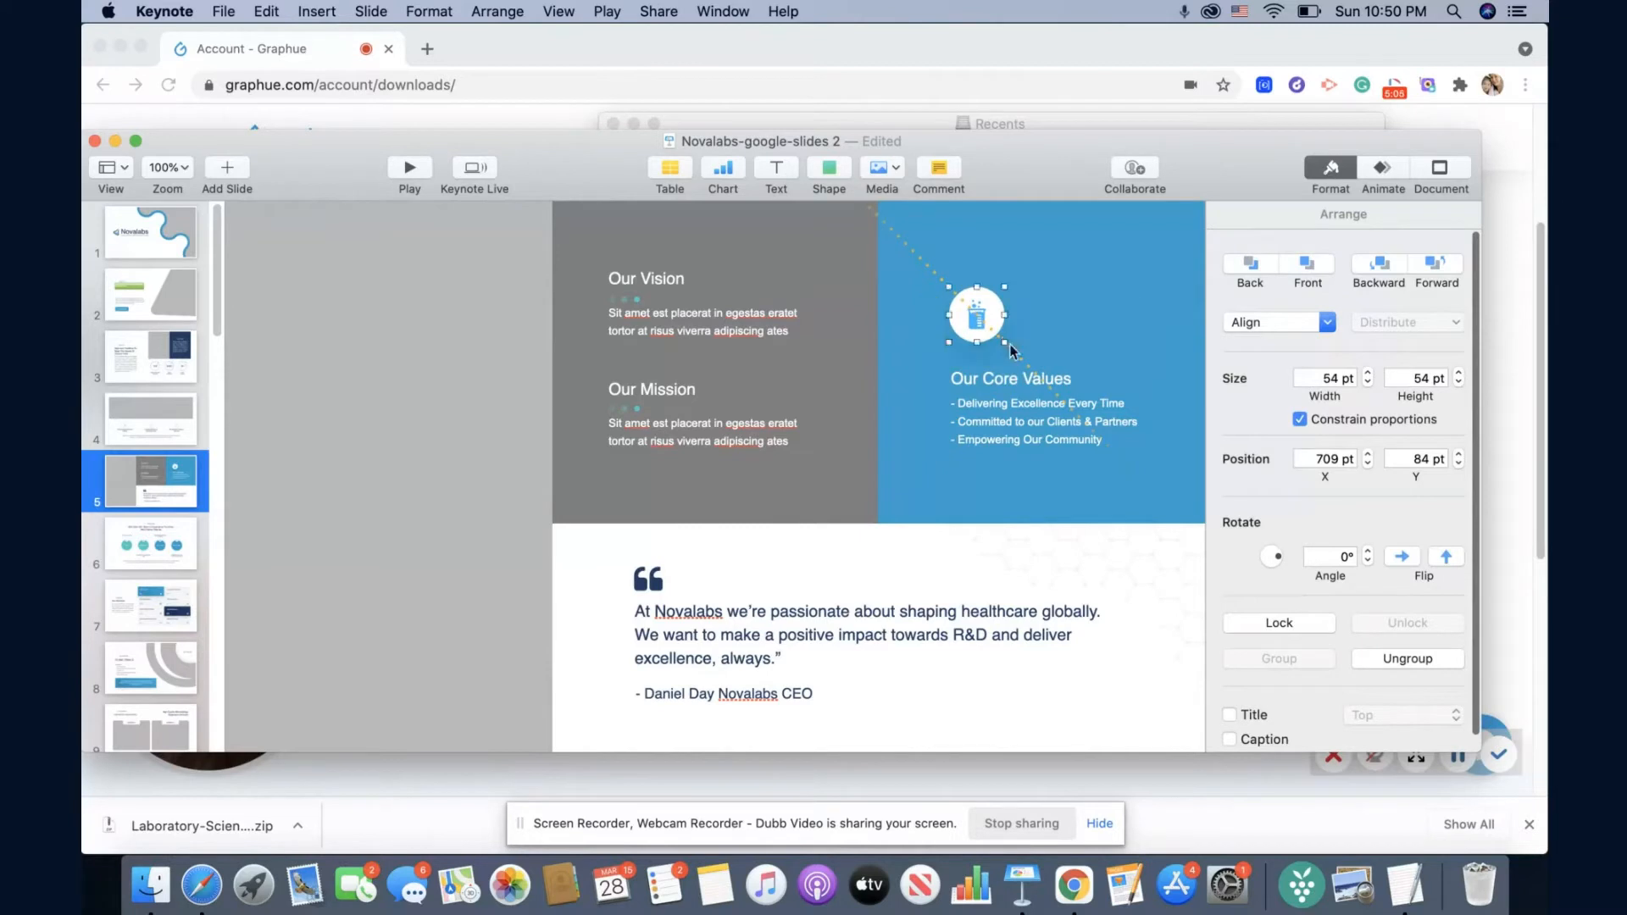
pyautogui.moveTo(1004, 344)
pyautogui.mouseDown()
pyautogui.moveTo(1040, 375)
pyautogui.moveTo(1005, 343)
pyautogui.mouseUp()
pyautogui.click(1367, 383)
pyautogui.click(1367, 383)
pyautogui.click(1367, 383)
pyautogui.click(1366, 383)
pyautogui.click(1367, 383)
# - Shift the core values icon horizontally, and rotate and vertically flip it to an angle of 157.5°
pyautogui.click(1367, 454)
pyautogui.click(1367, 454)
pyautogui.click(1367, 455)
pyautogui.click(1367, 454)
pyautogui.moveTo(1275, 559); pyautogui.dragTo(1282, 563)
pyautogui.click(1446, 557)
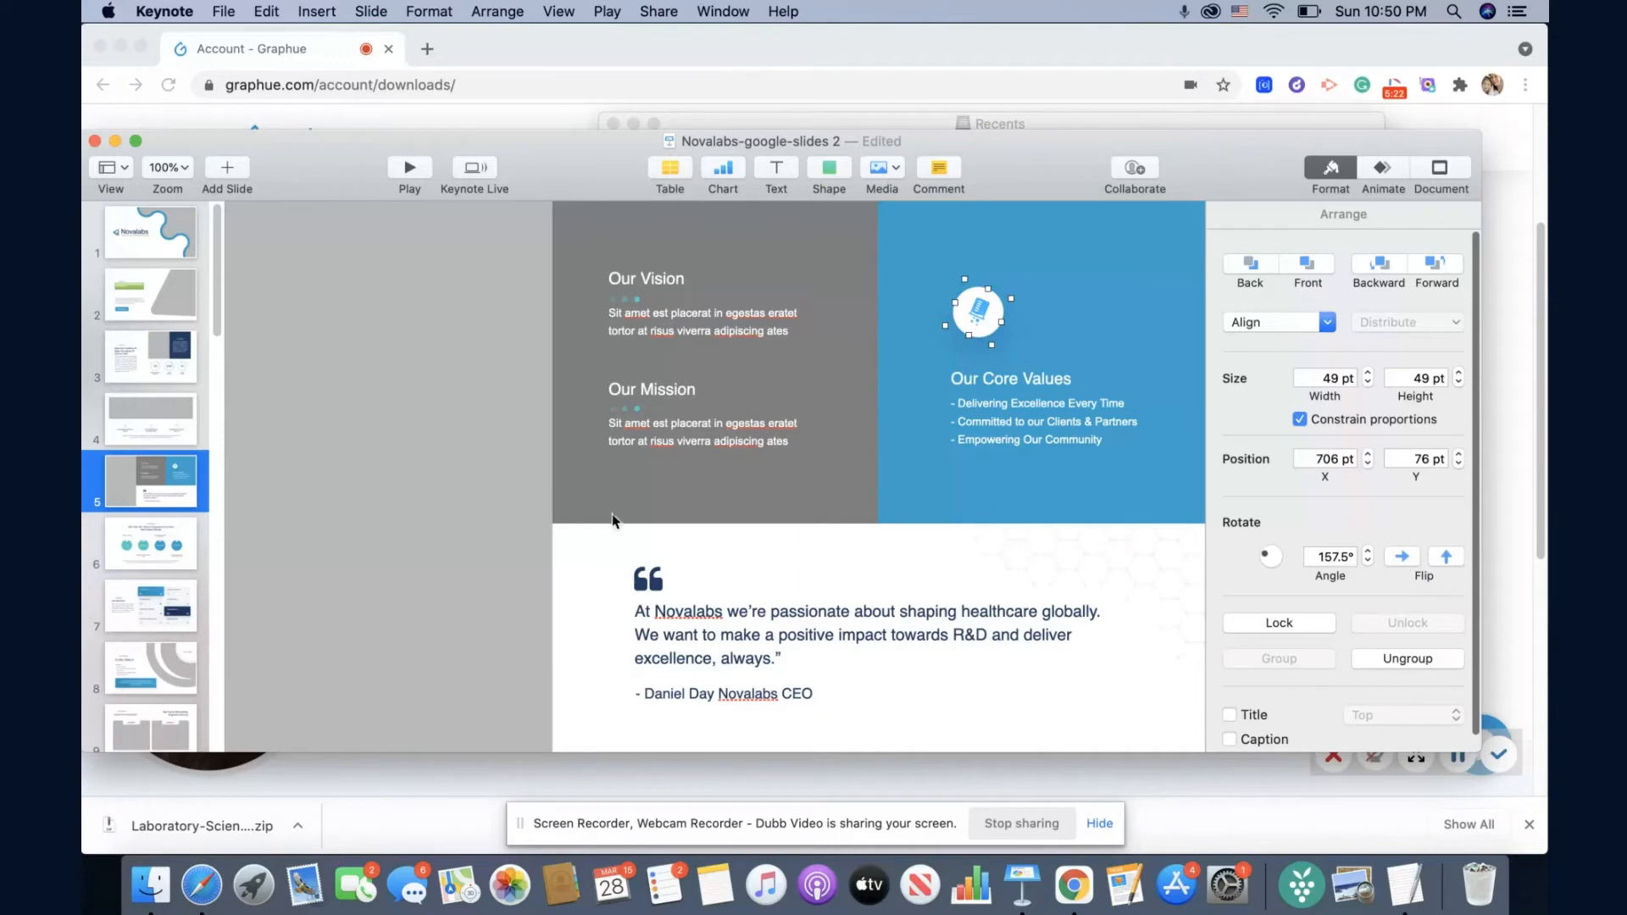
# - Look through slides 7, 8, 2 and 25 and the closing slide 36, and select its "Thank You" text
pyautogui.click(193, 603)
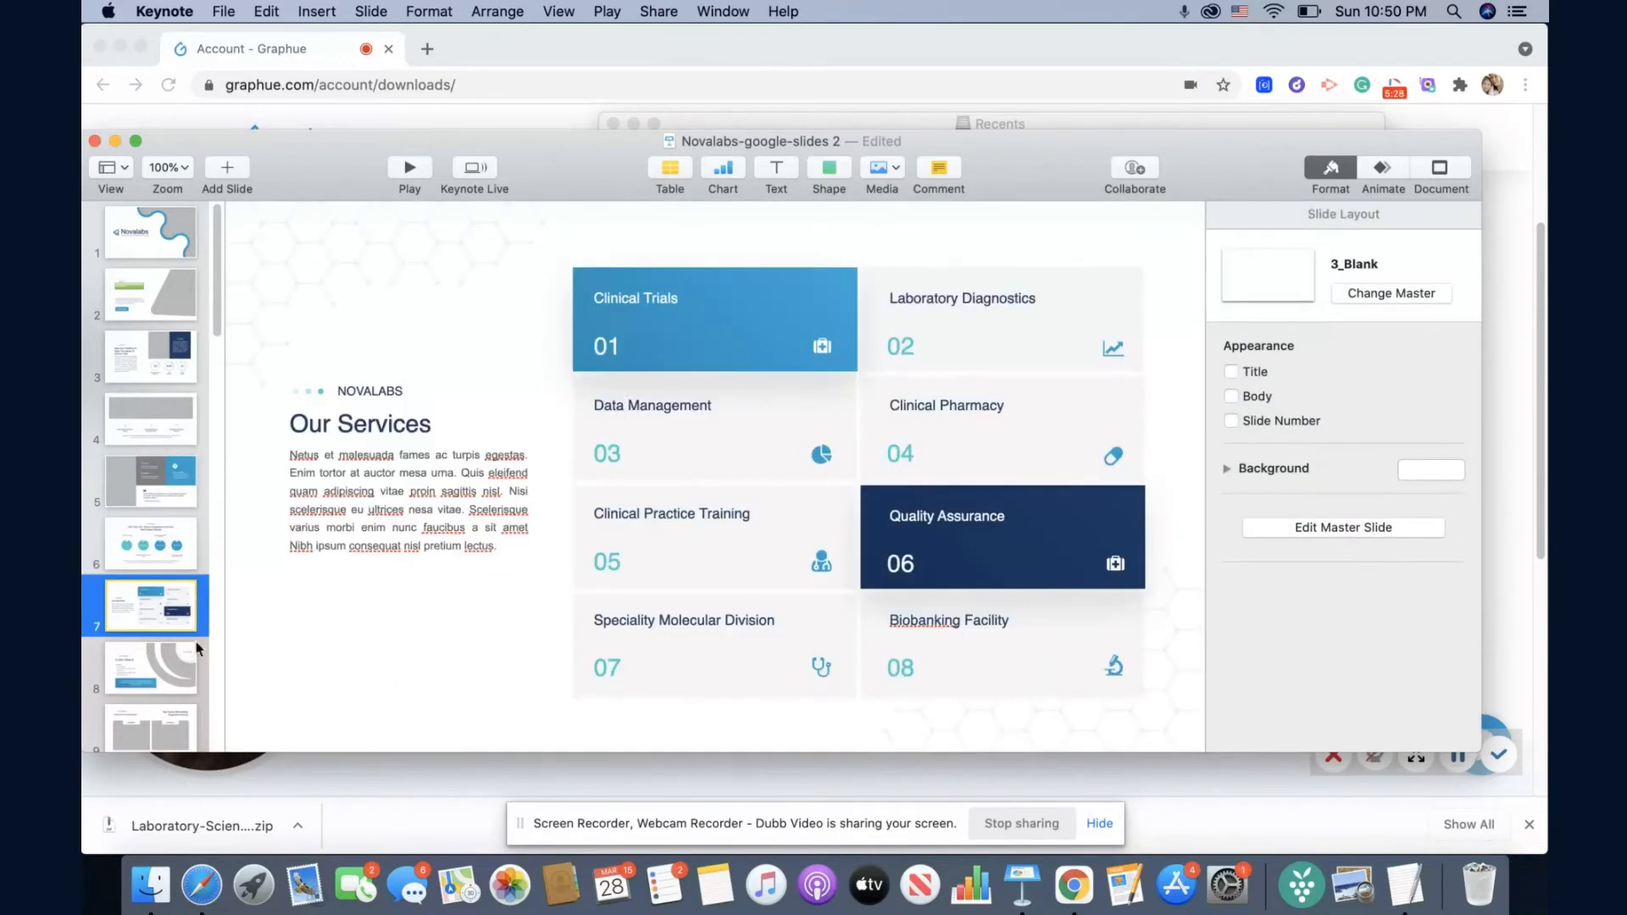
pyautogui.click(191, 673)
pyautogui.click(191, 297)
pyautogui.moveTo(217, 306); pyautogui.dragTo(260, 590)
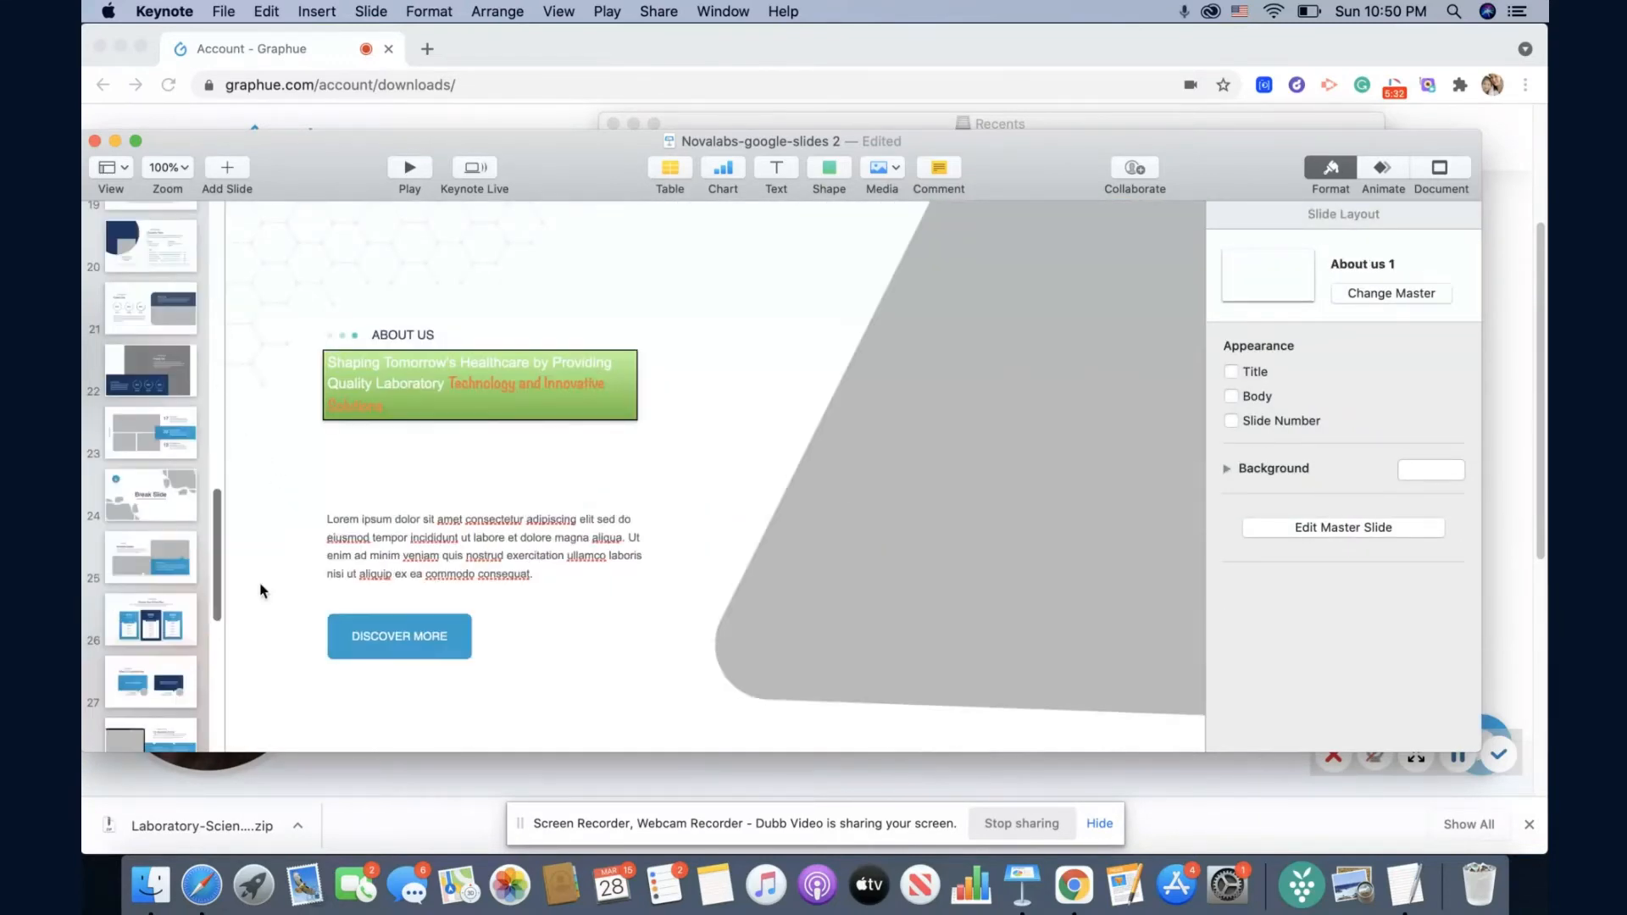
pyautogui.click(176, 563)
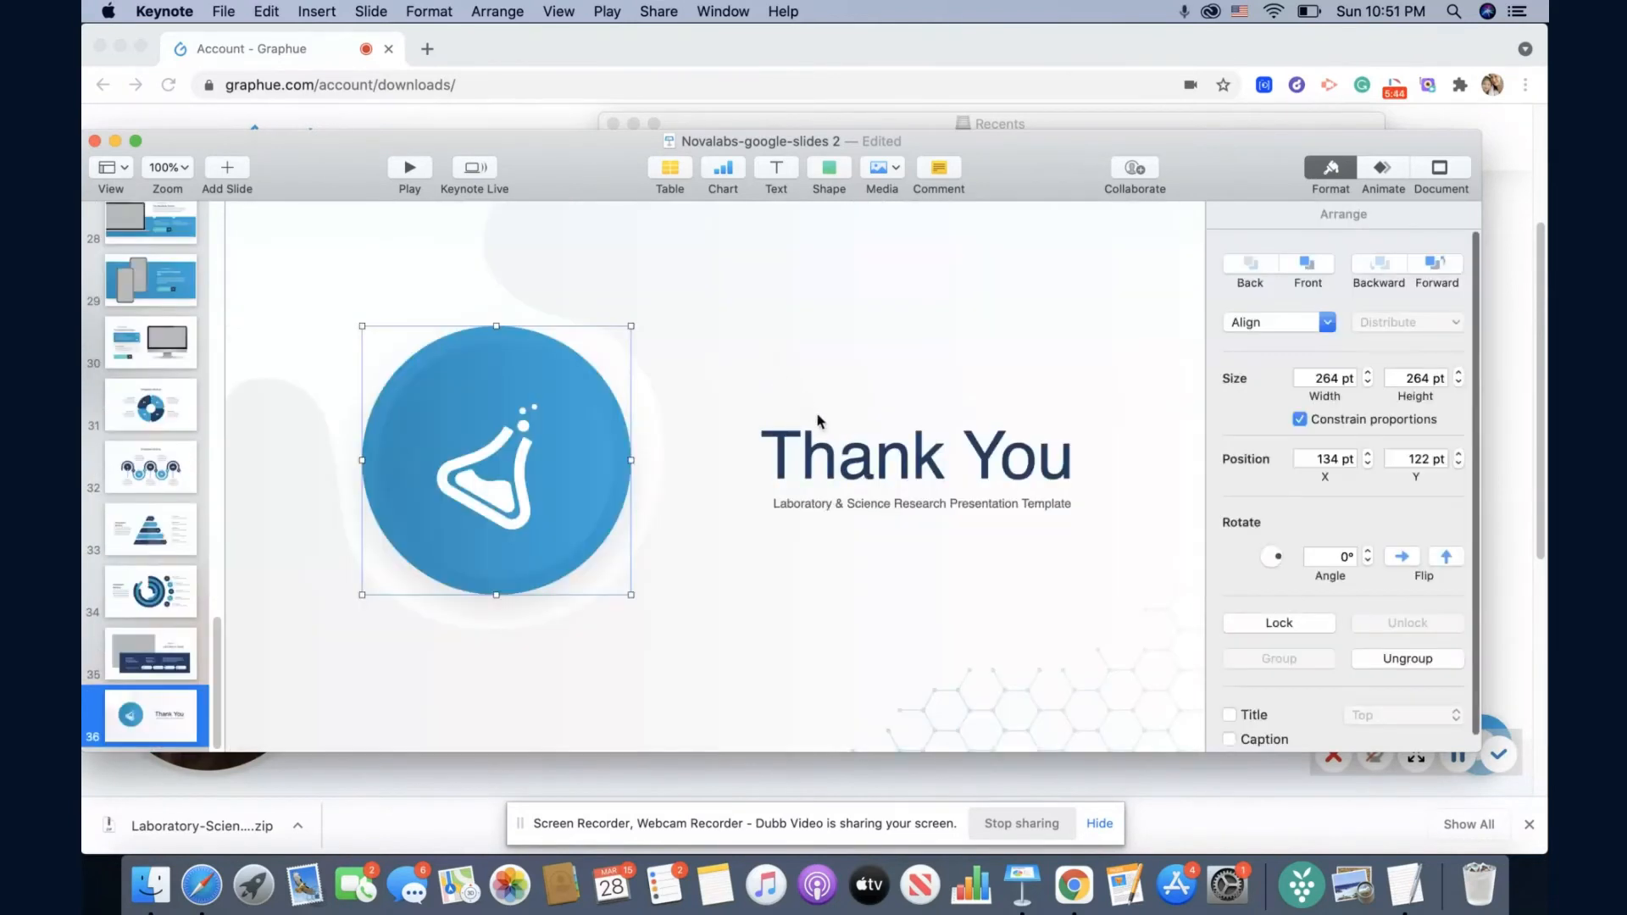
pyautogui.click(818, 417)
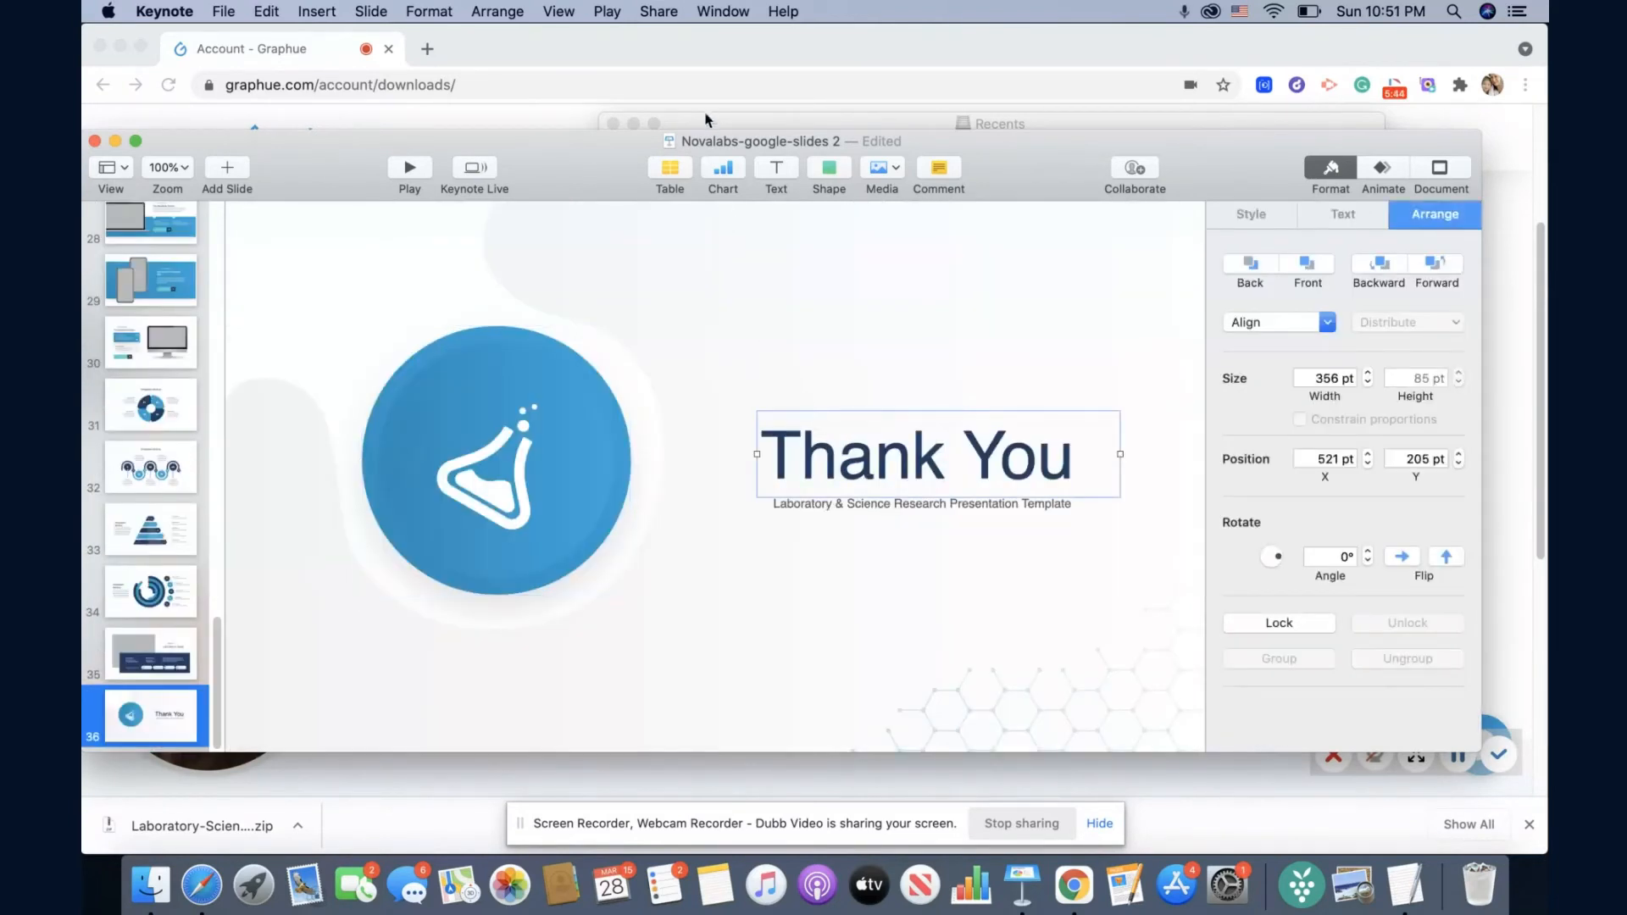
# - Insert a blue table with a header row and header column on slide 36 and try other table styles
pyautogui.click(666, 174)
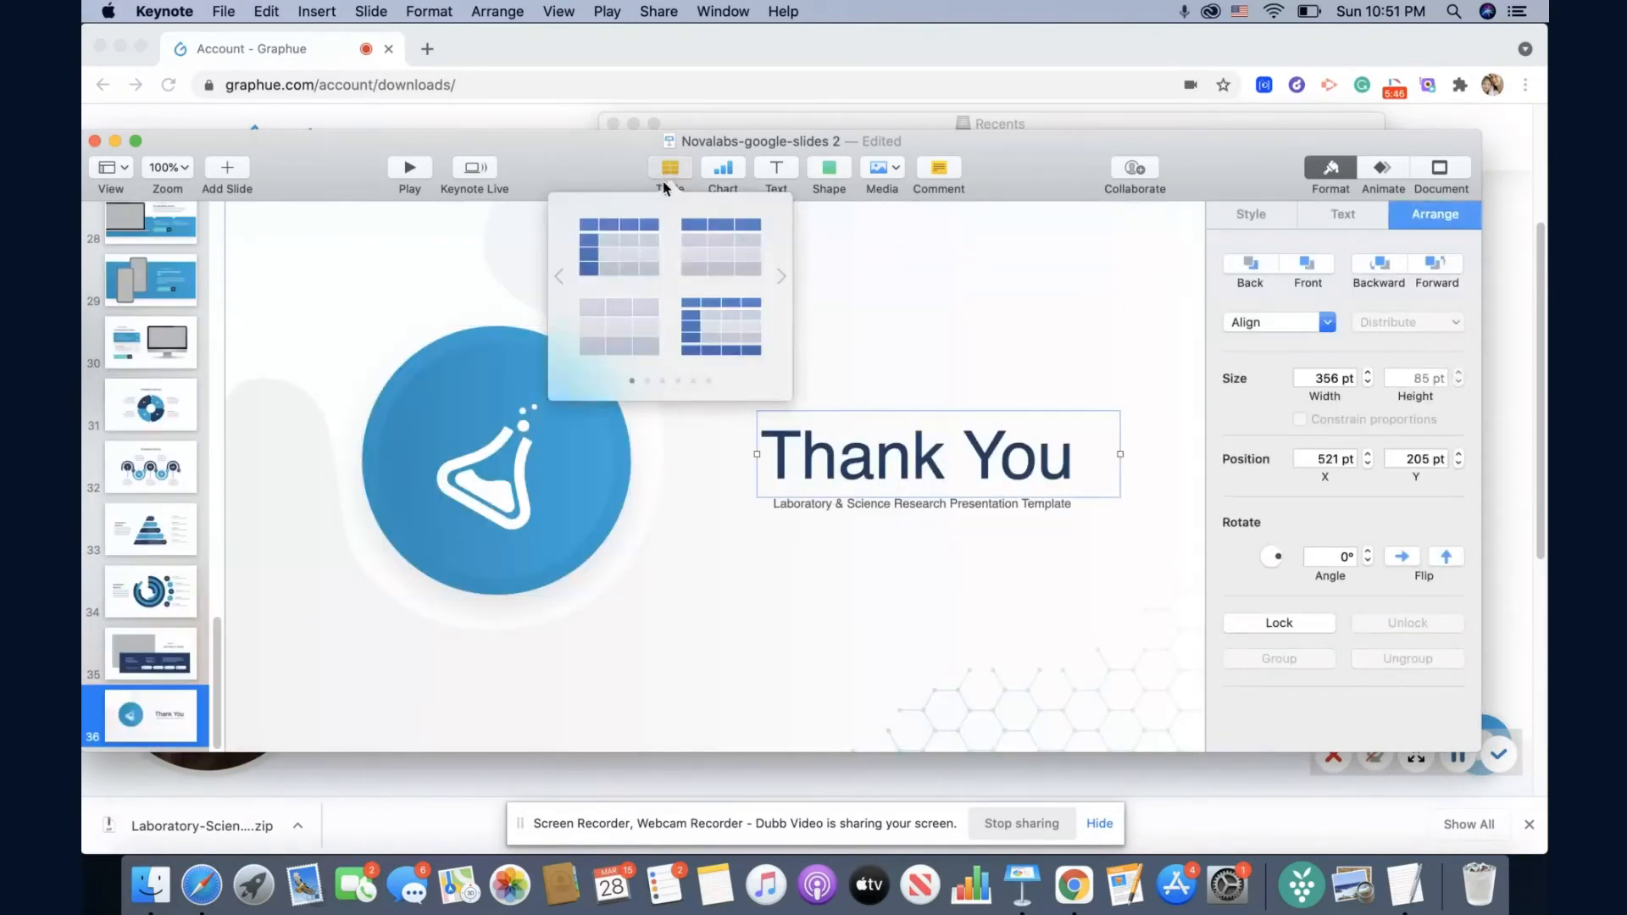
pyautogui.click(628, 252)
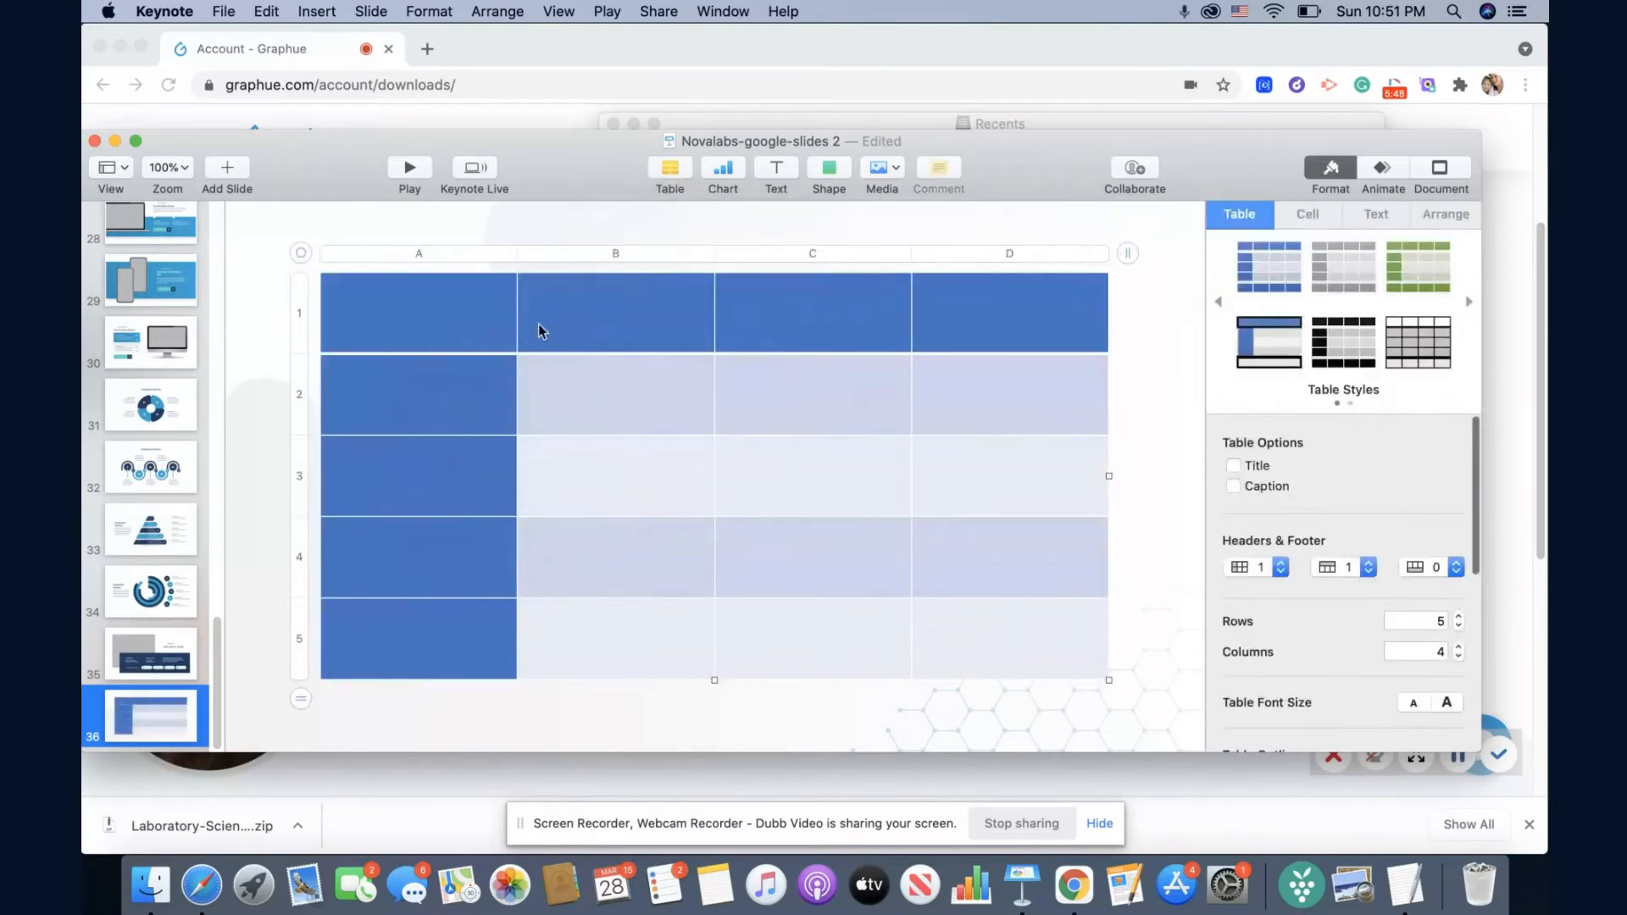
pyautogui.click(1390, 284)
pyautogui.click(1271, 356)
# - Add a 2D column chart and a text box over the table on slide 36
pyautogui.click(723, 174)
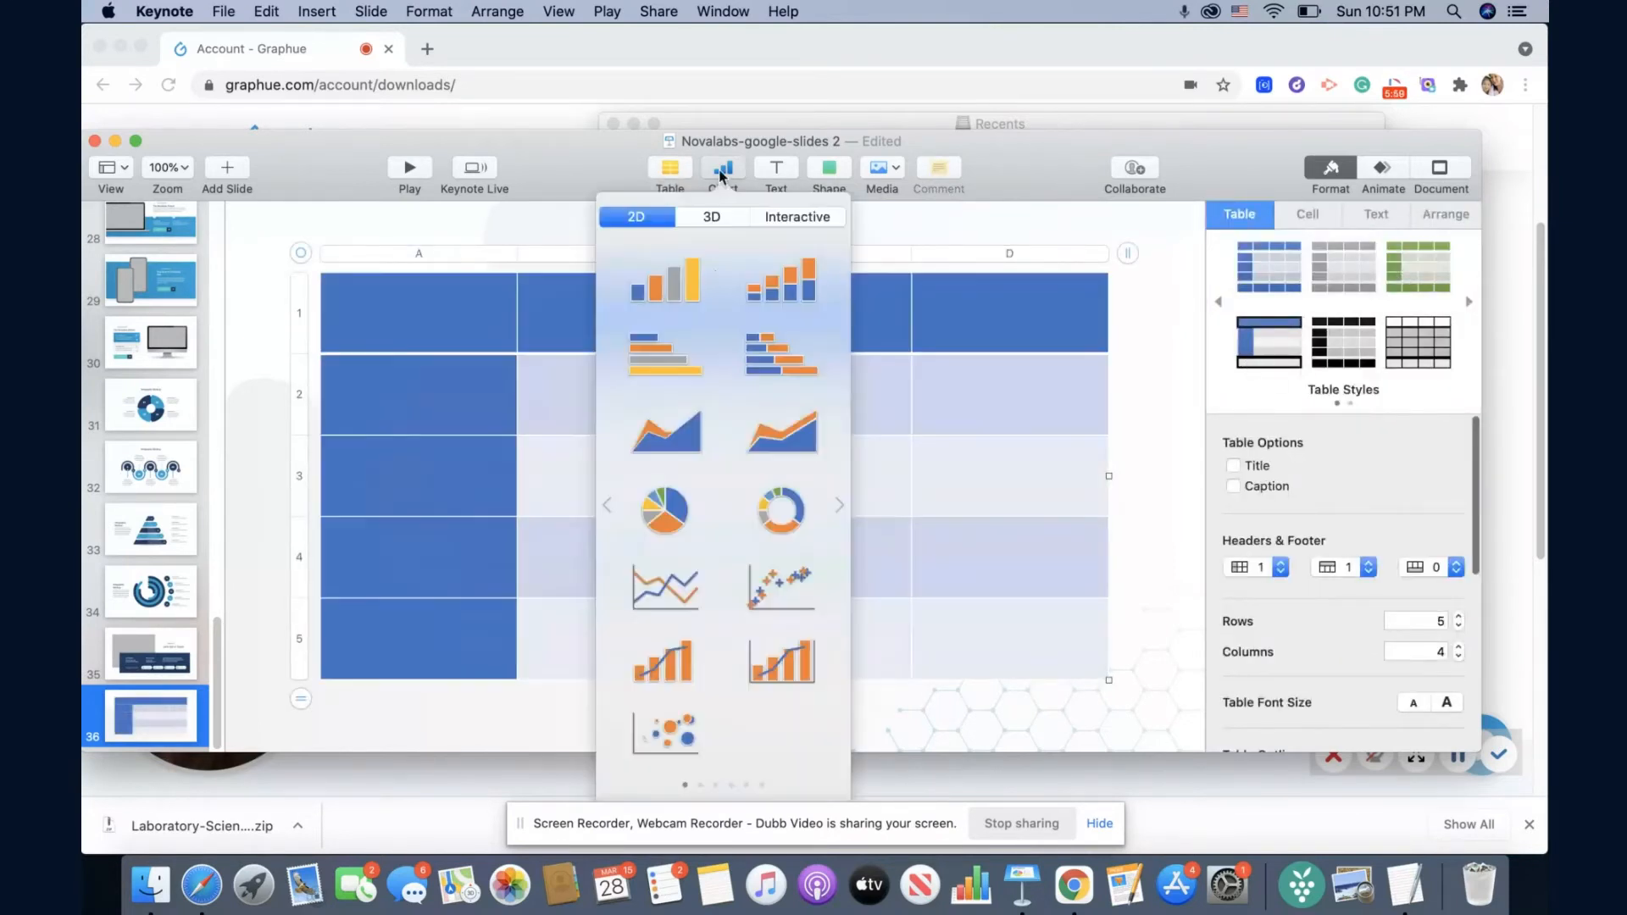
pyautogui.click(691, 286)
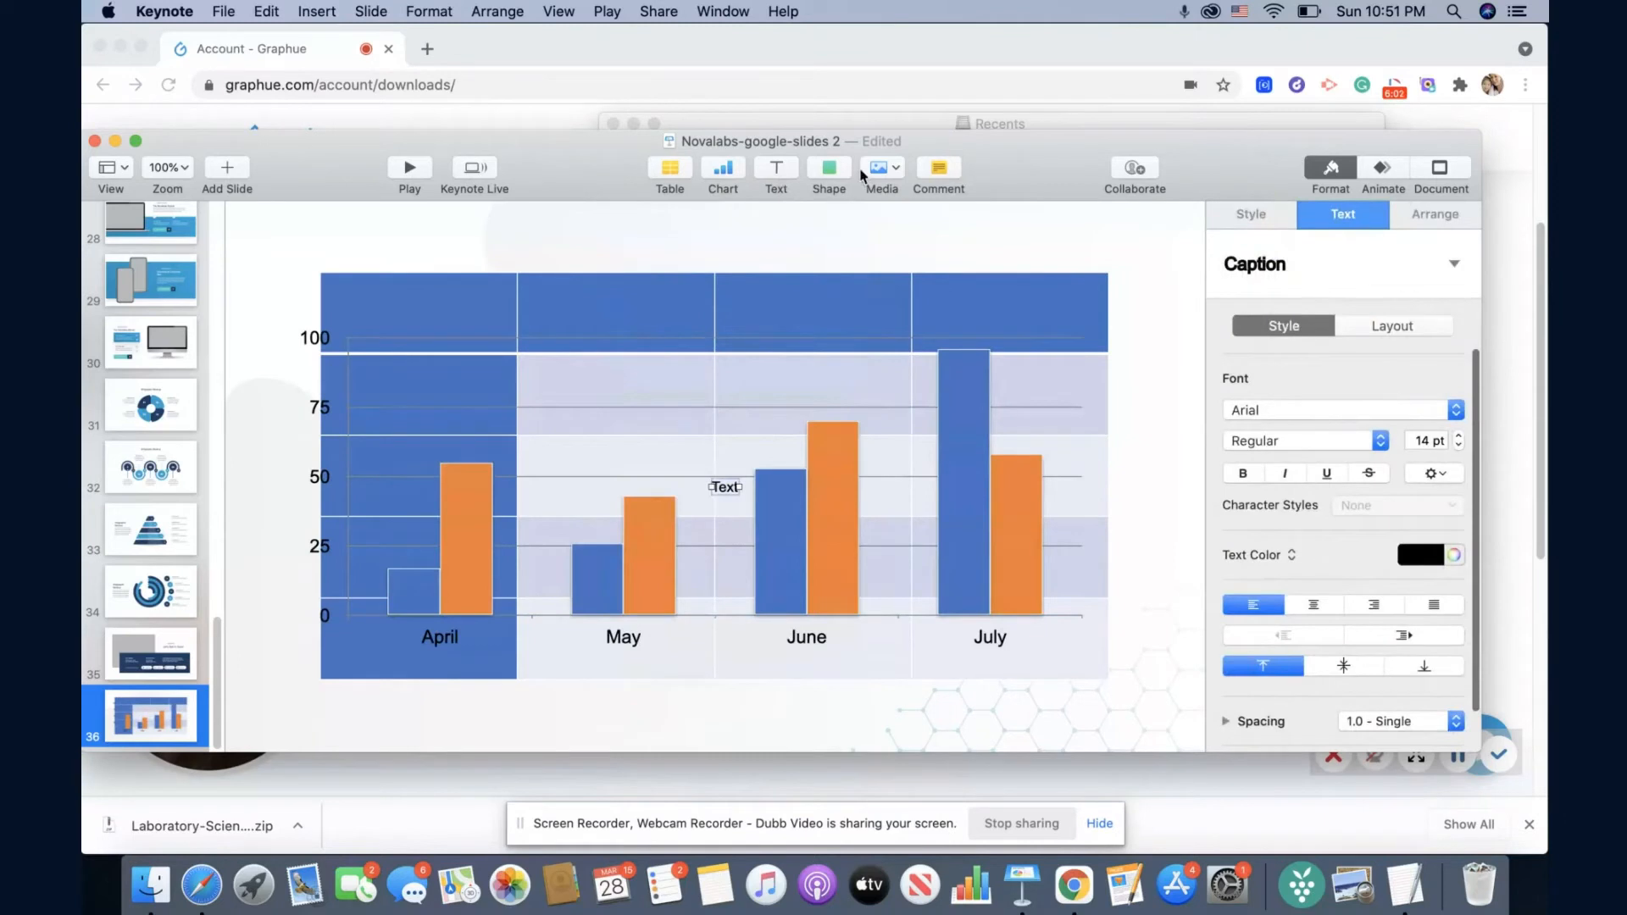
# - Look at the Education shapes, the photo browser and the comment option without inserting anything
pyautogui.click(831, 173)
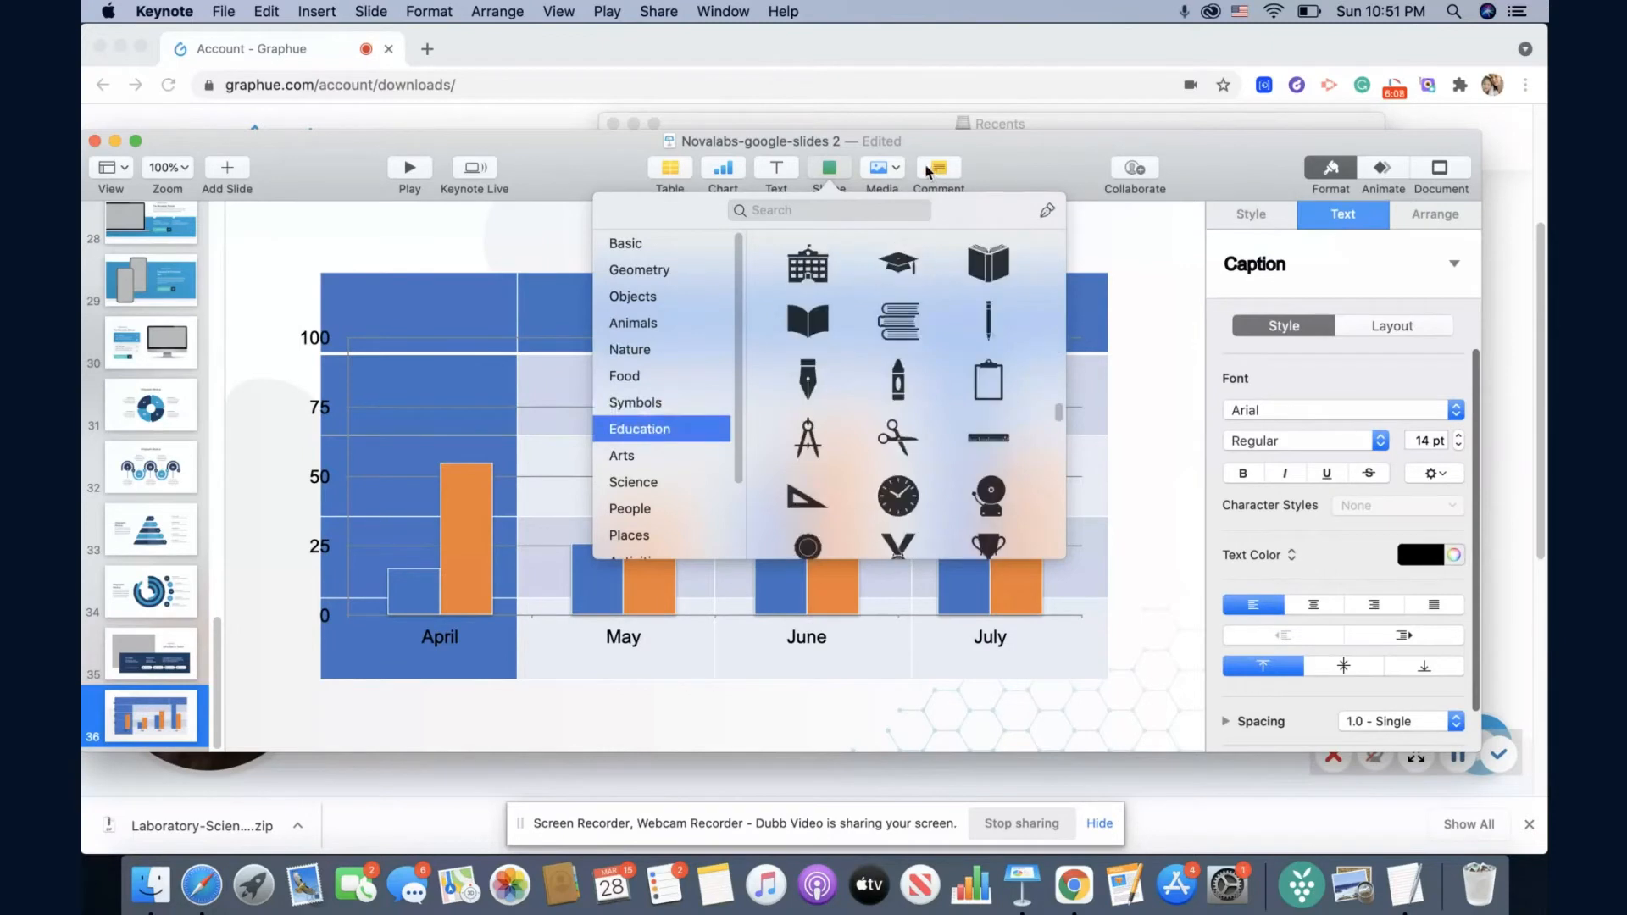
pyautogui.click(881, 167)
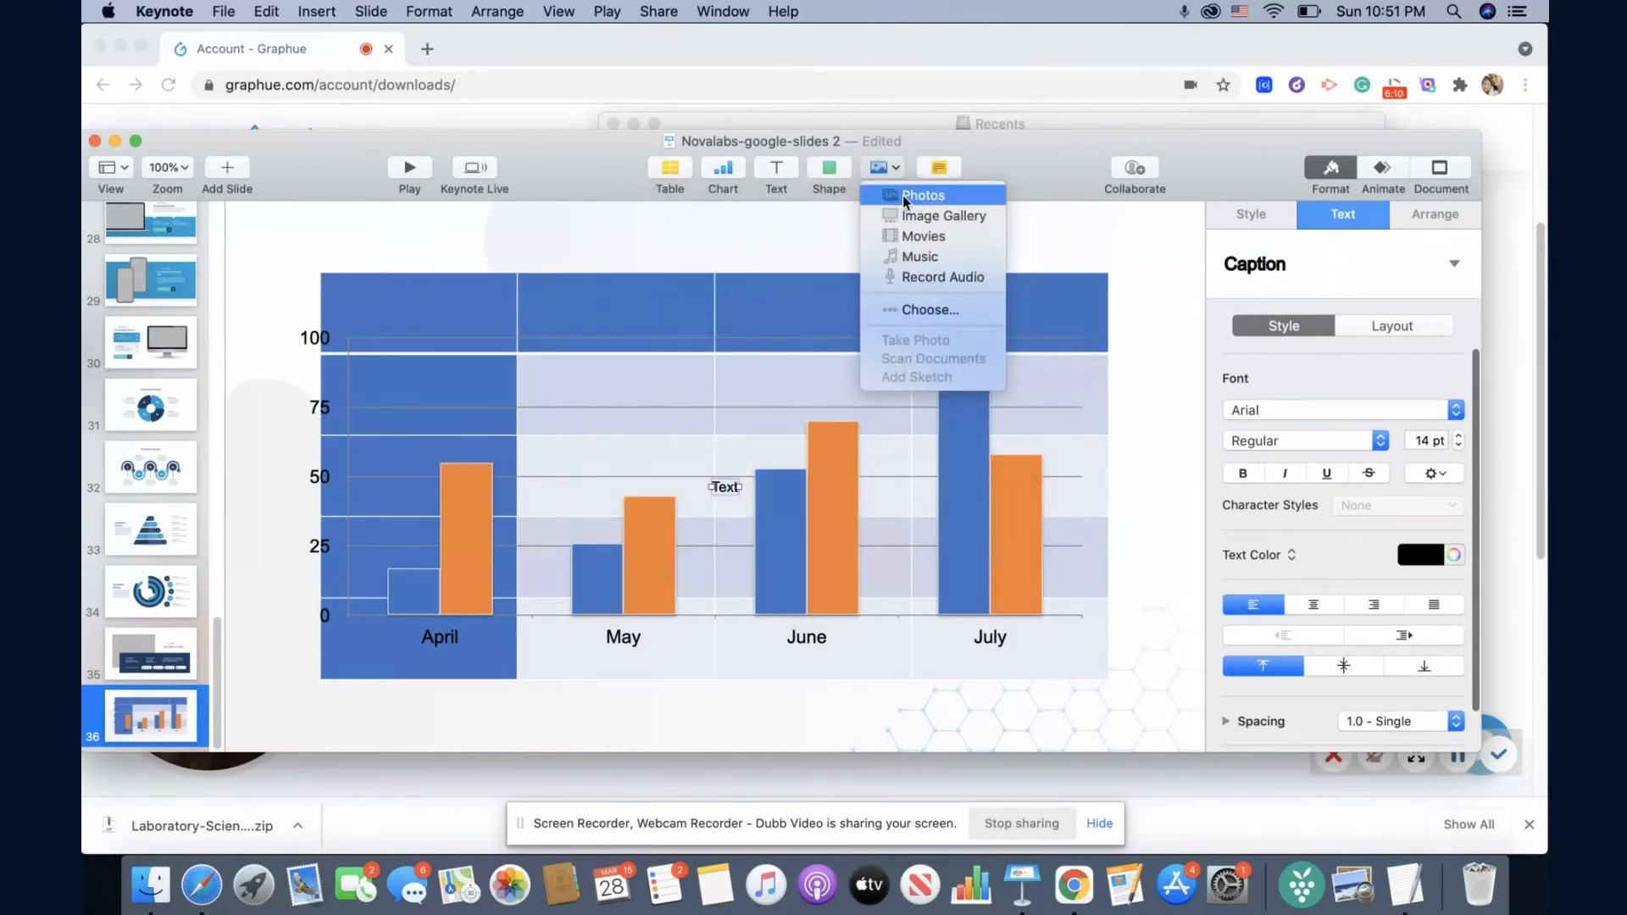
pyautogui.click(903, 195)
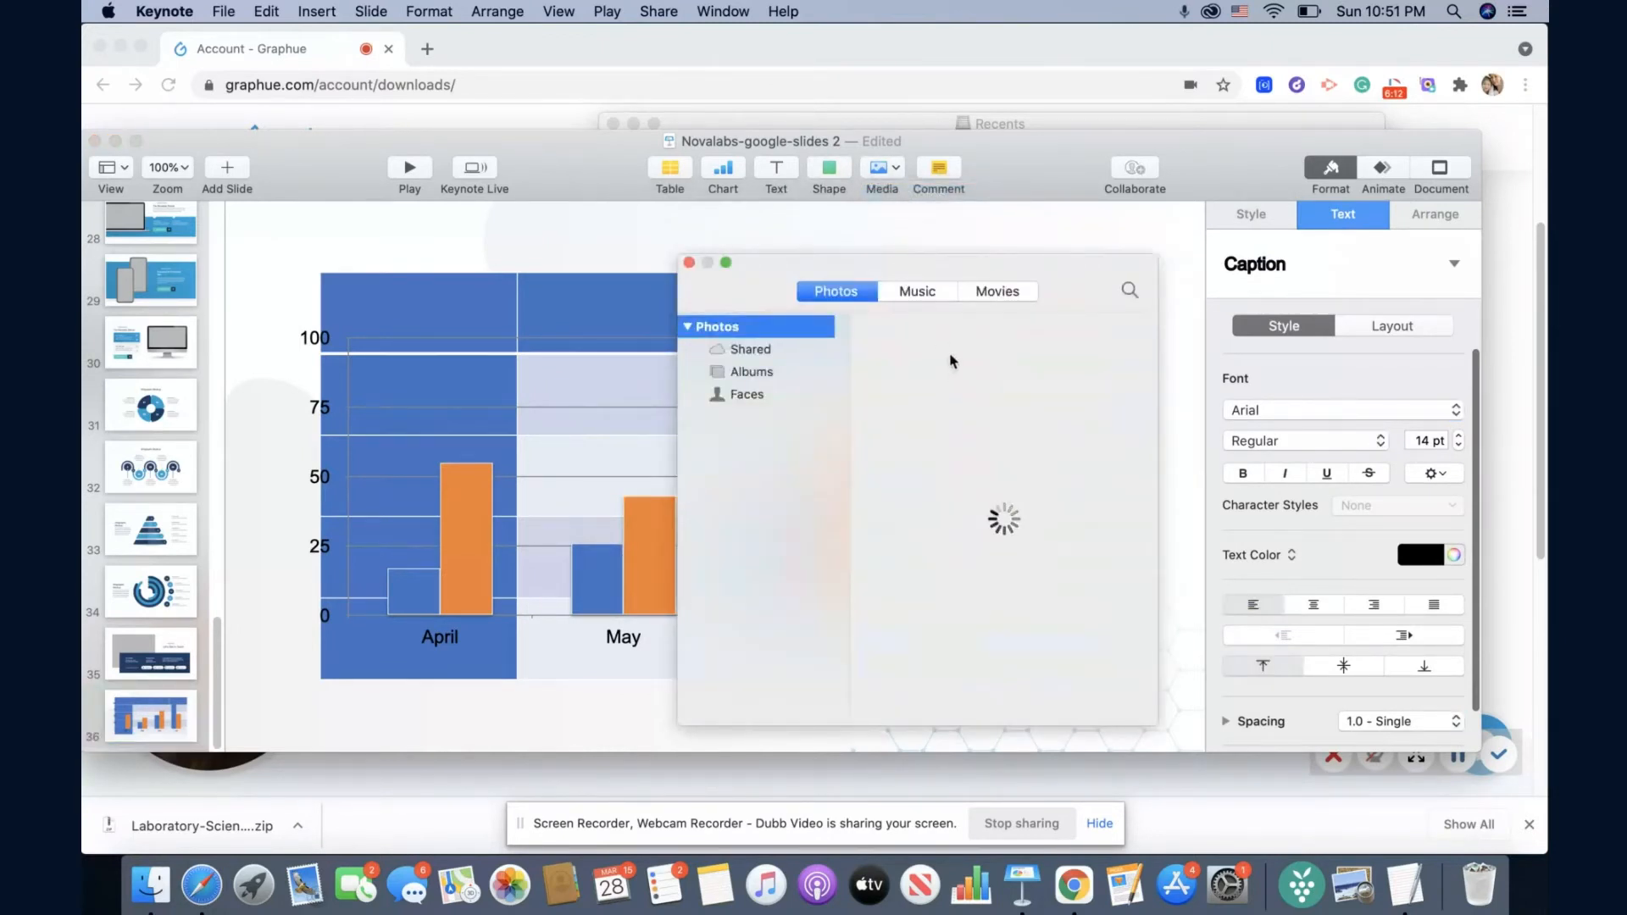
pyautogui.click(688, 263)
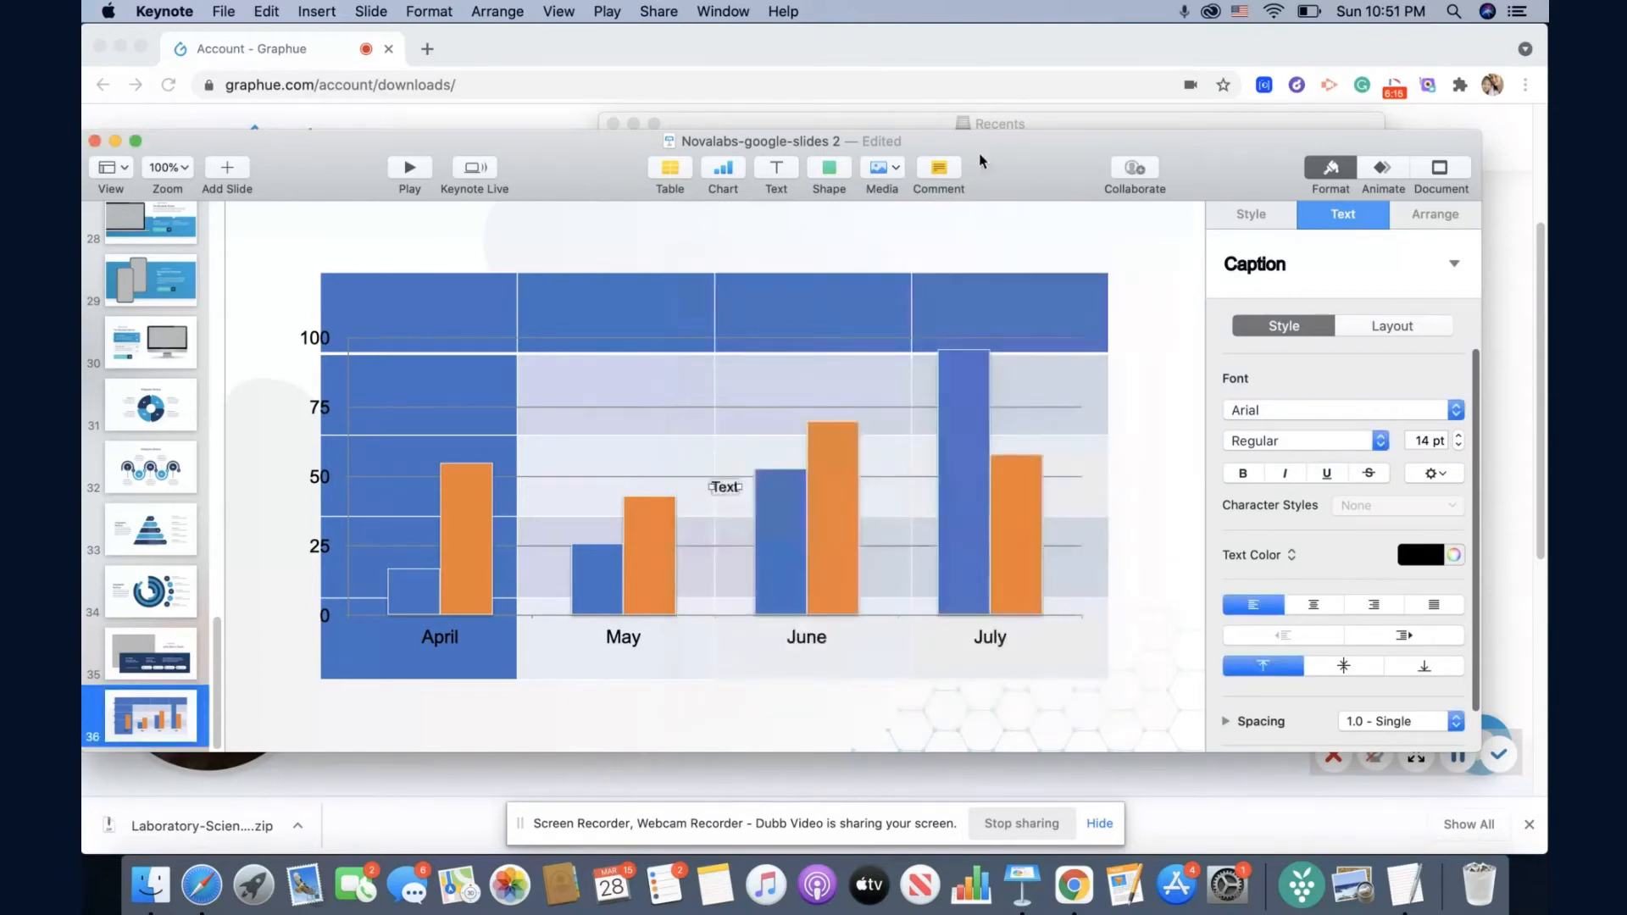
pyautogui.click(947, 175)
# - Look through slides 35, 31 and 23, and select the lower-left image placeholder on the Novalabs Events slide
pyautogui.click(136, 652)
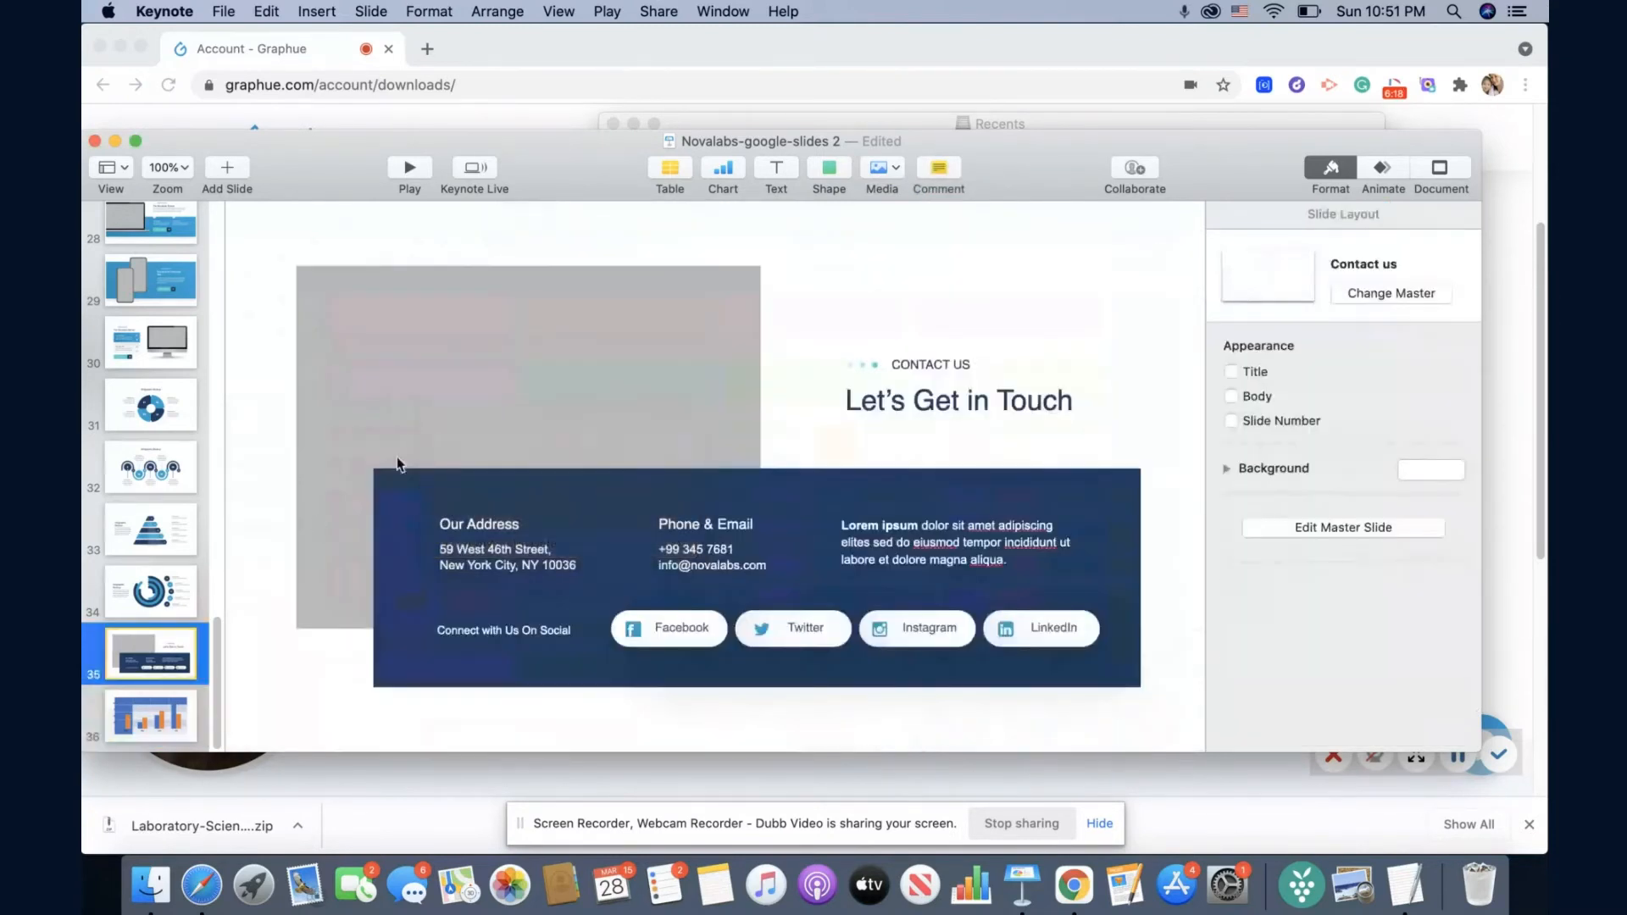
pyautogui.click(161, 409)
pyautogui.moveTo(218, 712); pyautogui.dragTo(222, 576)
pyautogui.click(170, 484)
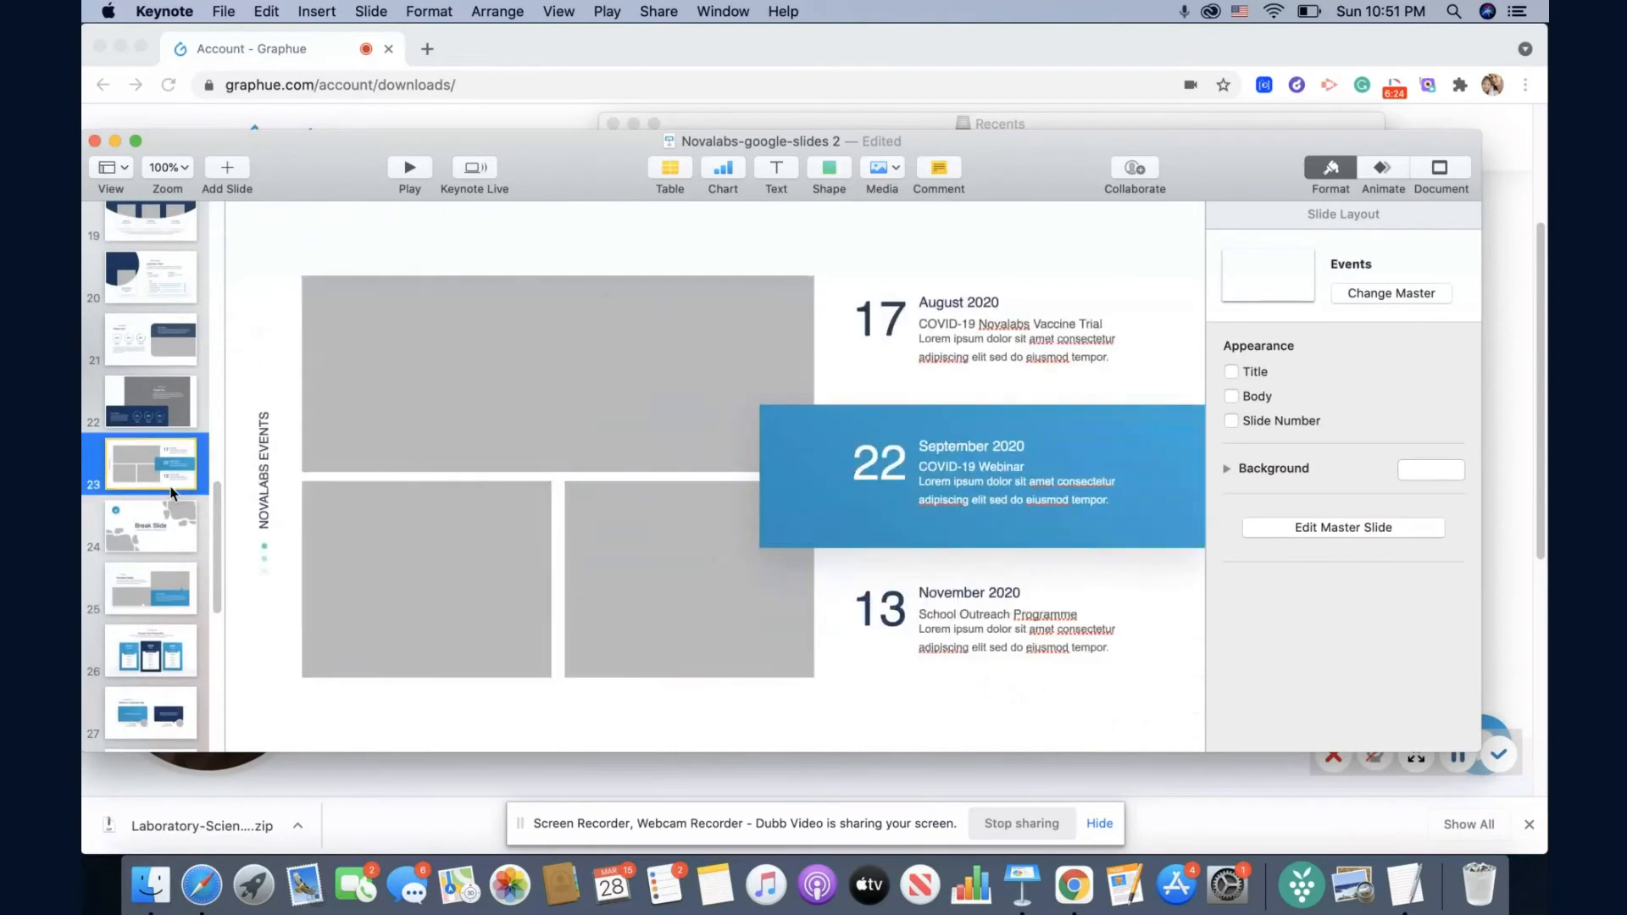
pyautogui.click(425, 564)
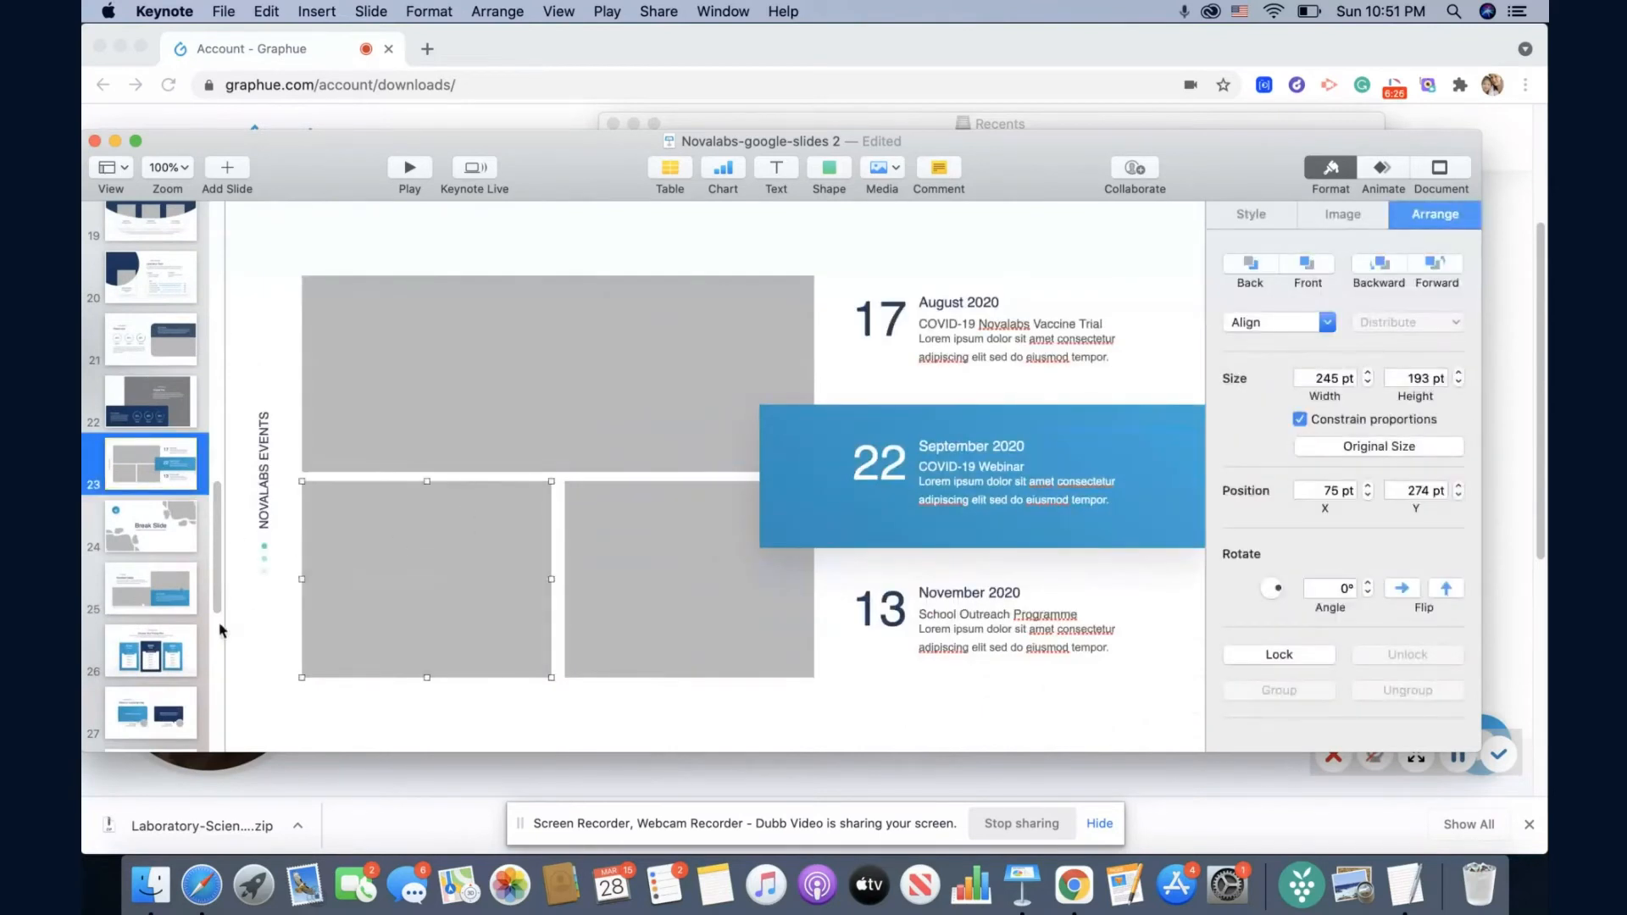
# - On the pricing plans slide 26, change the Basic Plan's price to $900 per month
pyautogui.click(193, 645)
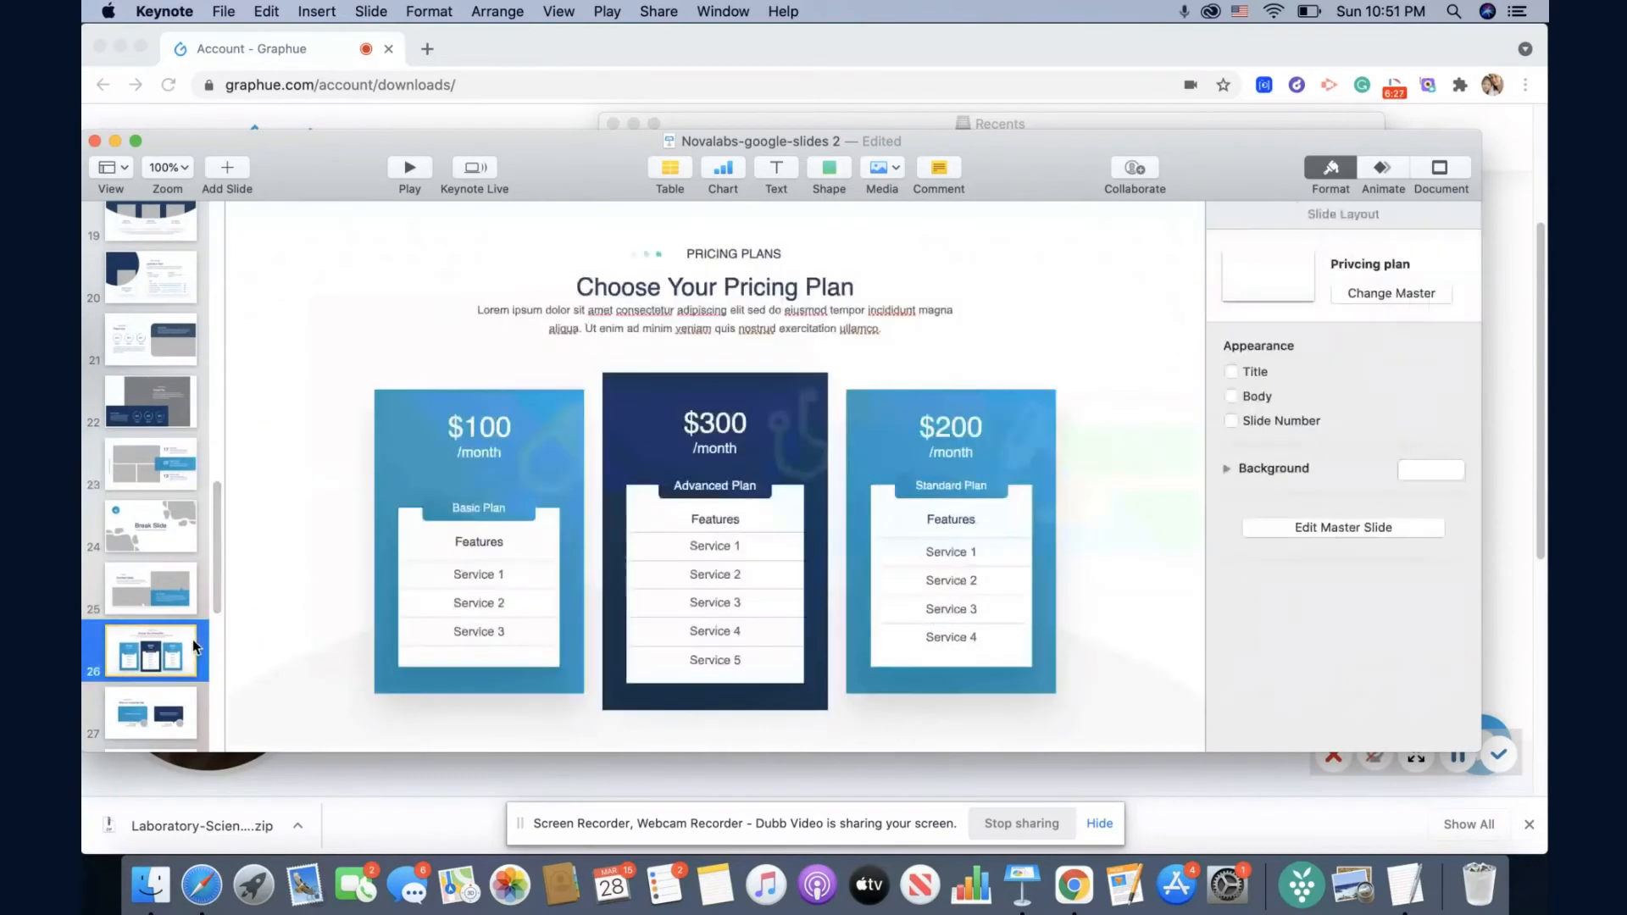
pyautogui.click(498, 426)
pyautogui.doubleClick(497, 421)
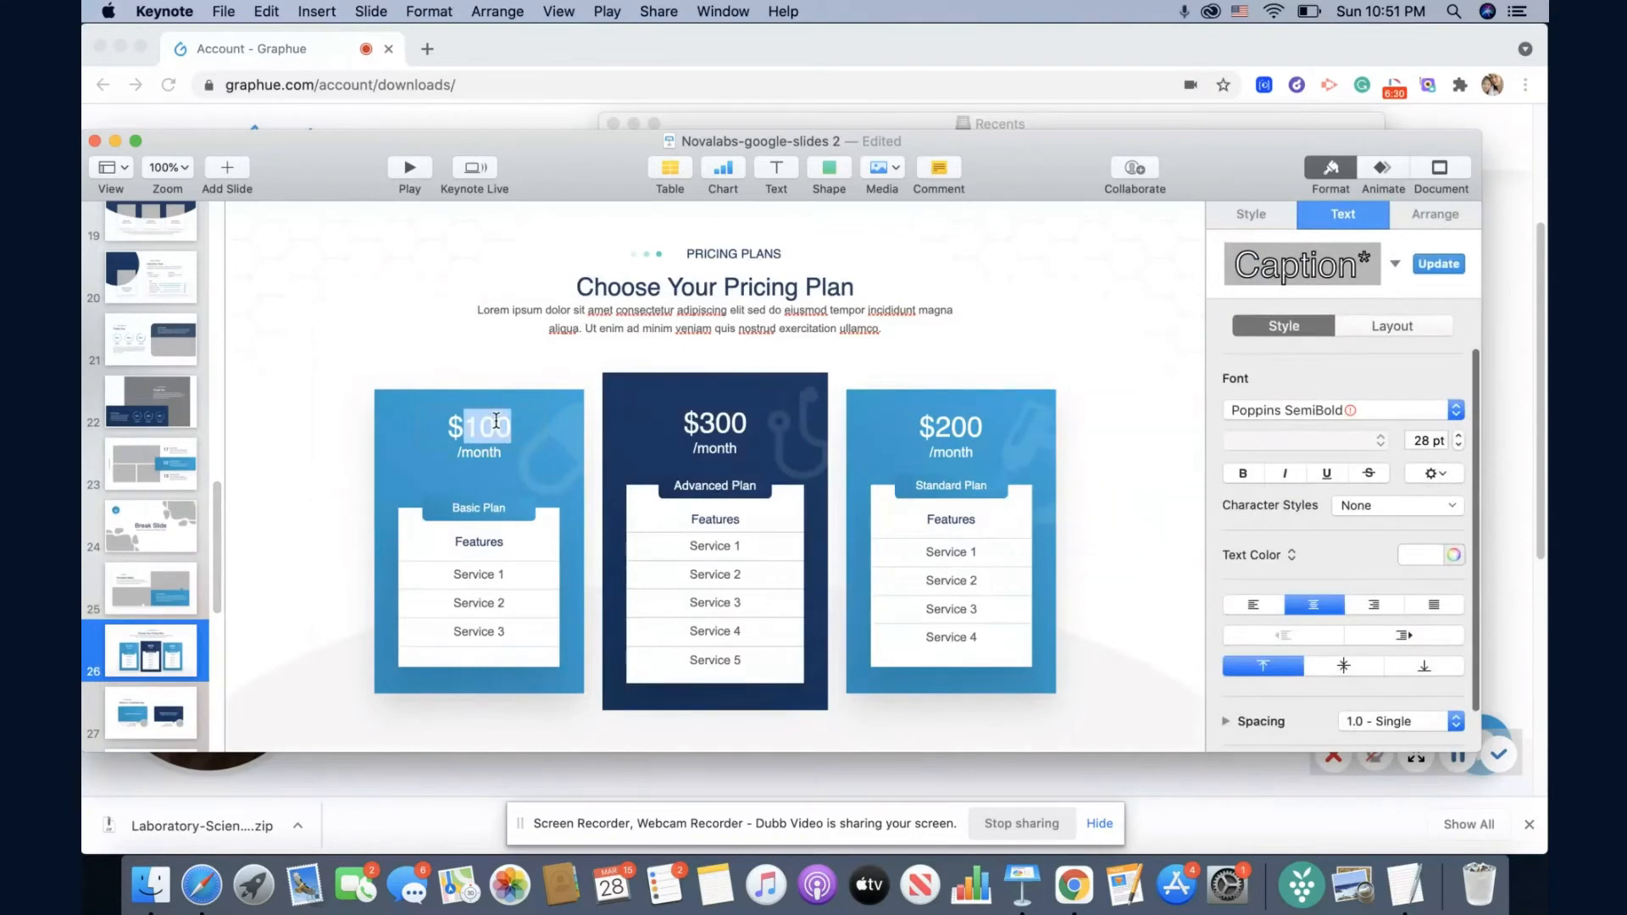
pyautogui.write('900')
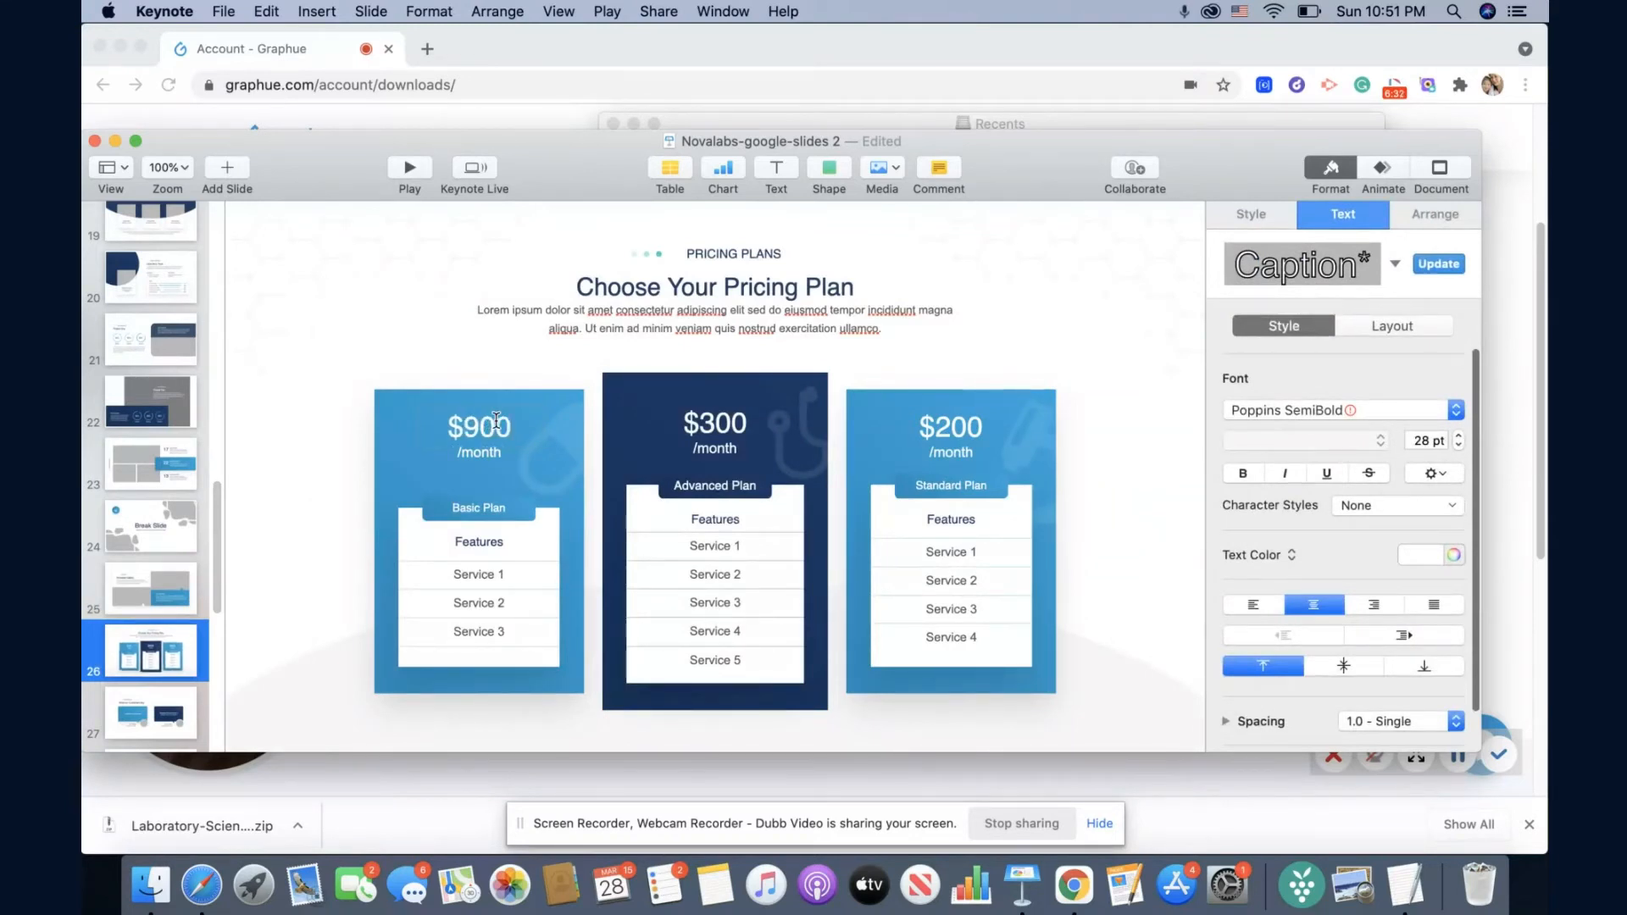
pyautogui.click(504, 583)
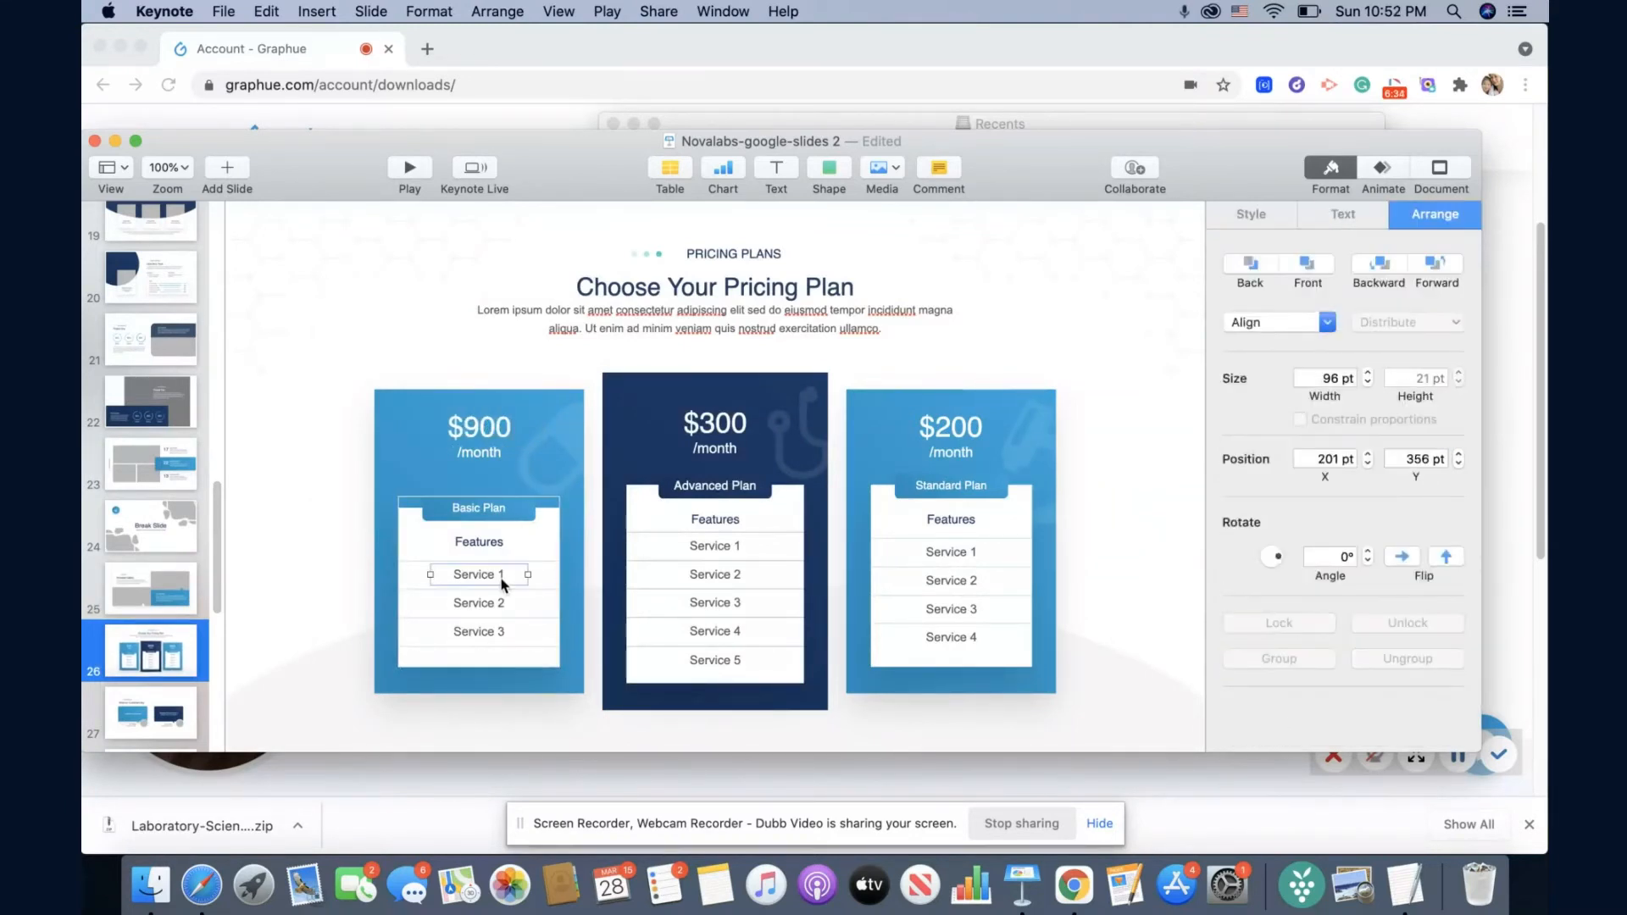
# - Replace the first service line in the Basic Plan card with the text "Jj"
pyautogui.doubleClick(503, 577)
pyautogui.moveTo(511, 577); pyautogui.dragTo(391, 582)
pyautogui.write('Jj')
pyautogui.press('Return')
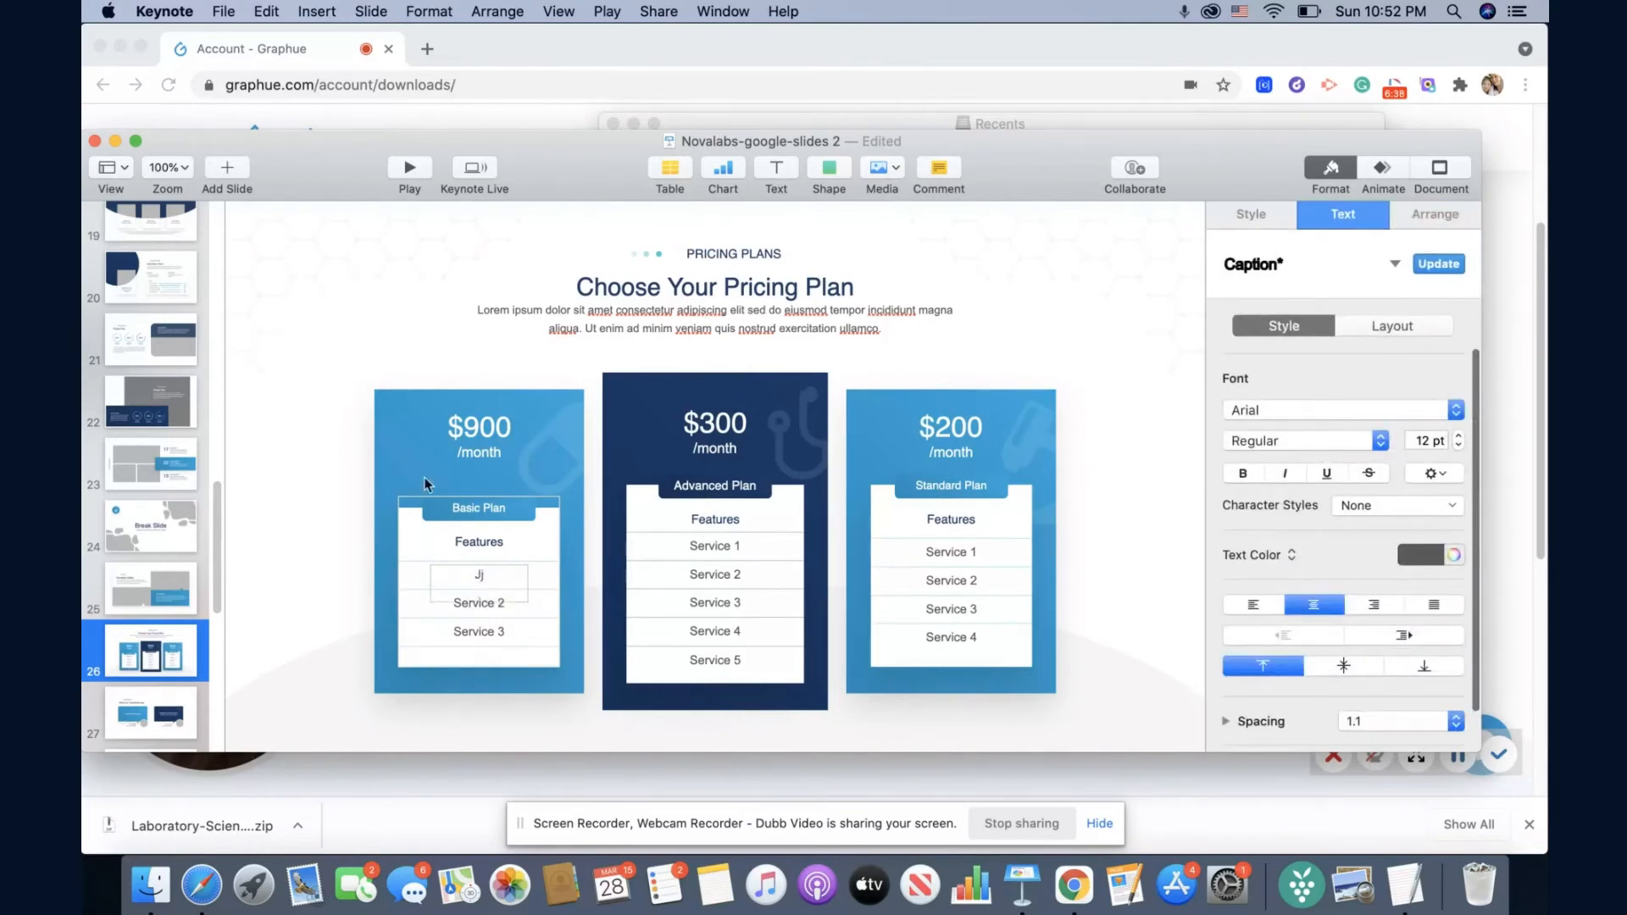
pyautogui.click(296, 421)
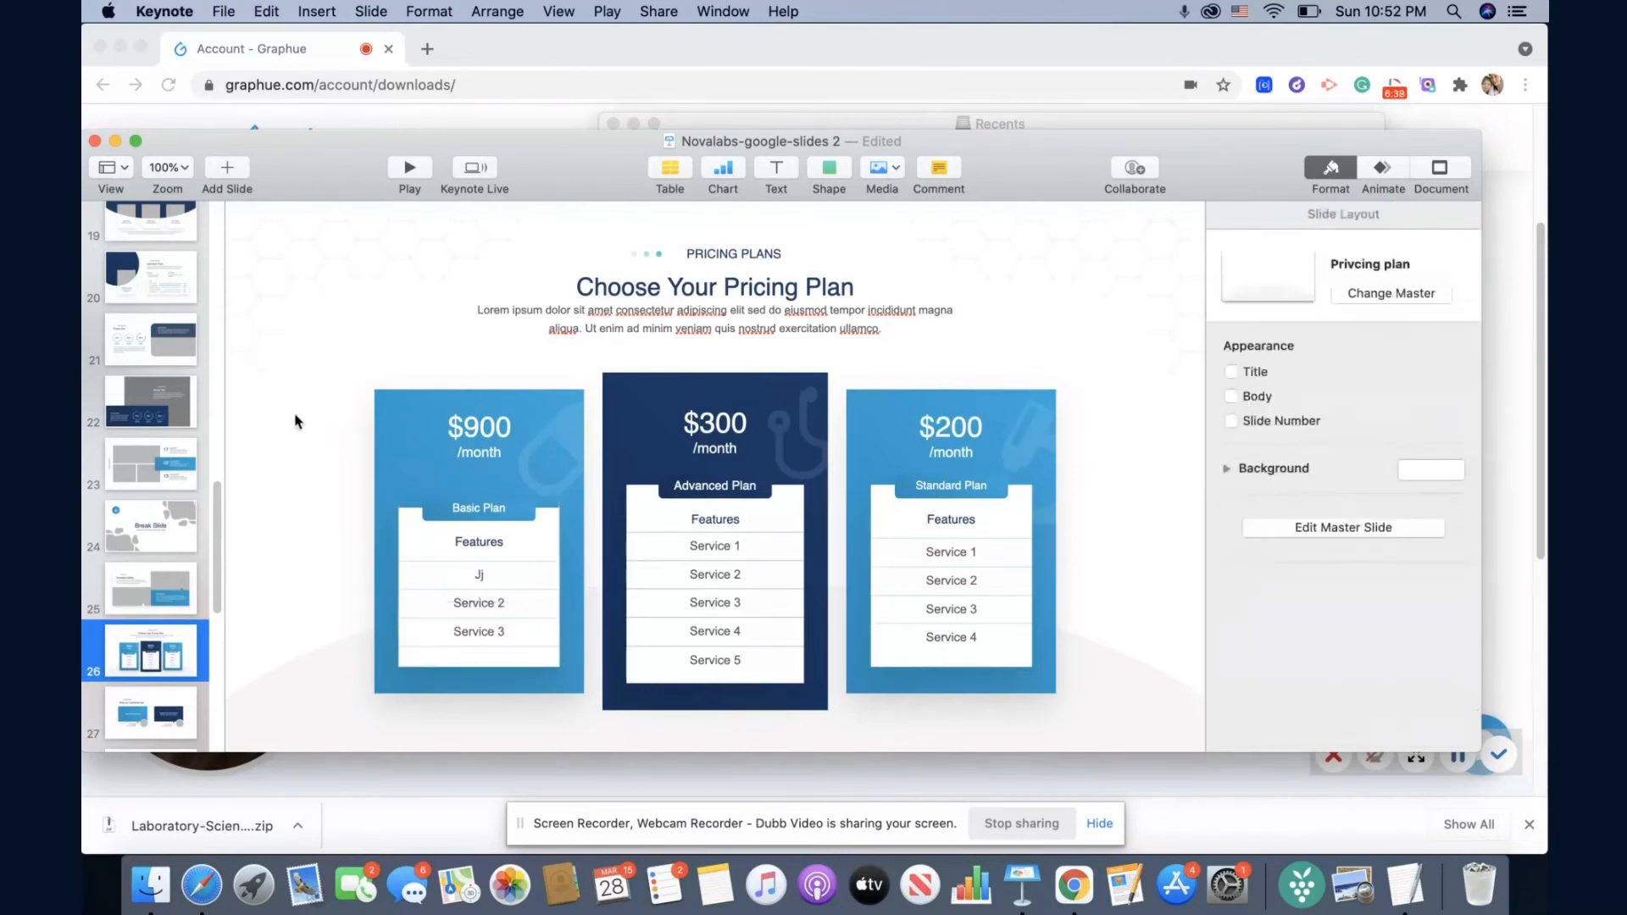
# - Add a slide with the 12_Custom Layout after the pricing plans slide and insert a 2D column chart on it
pyautogui.click(226, 172)
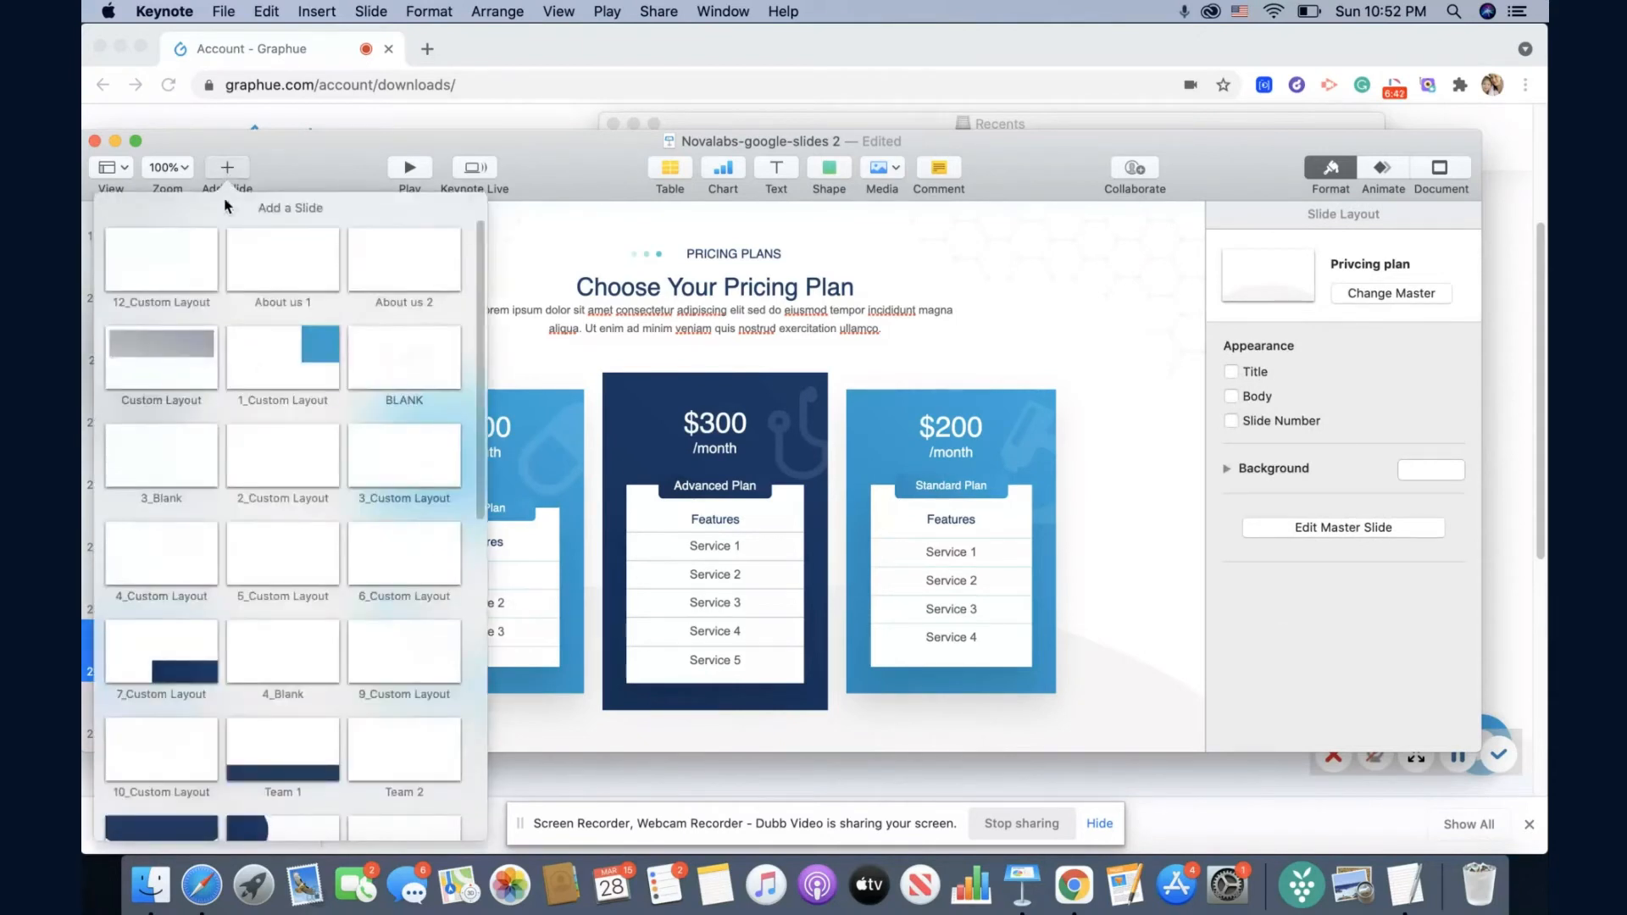
pyautogui.click(165, 257)
pyautogui.click(176, 720)
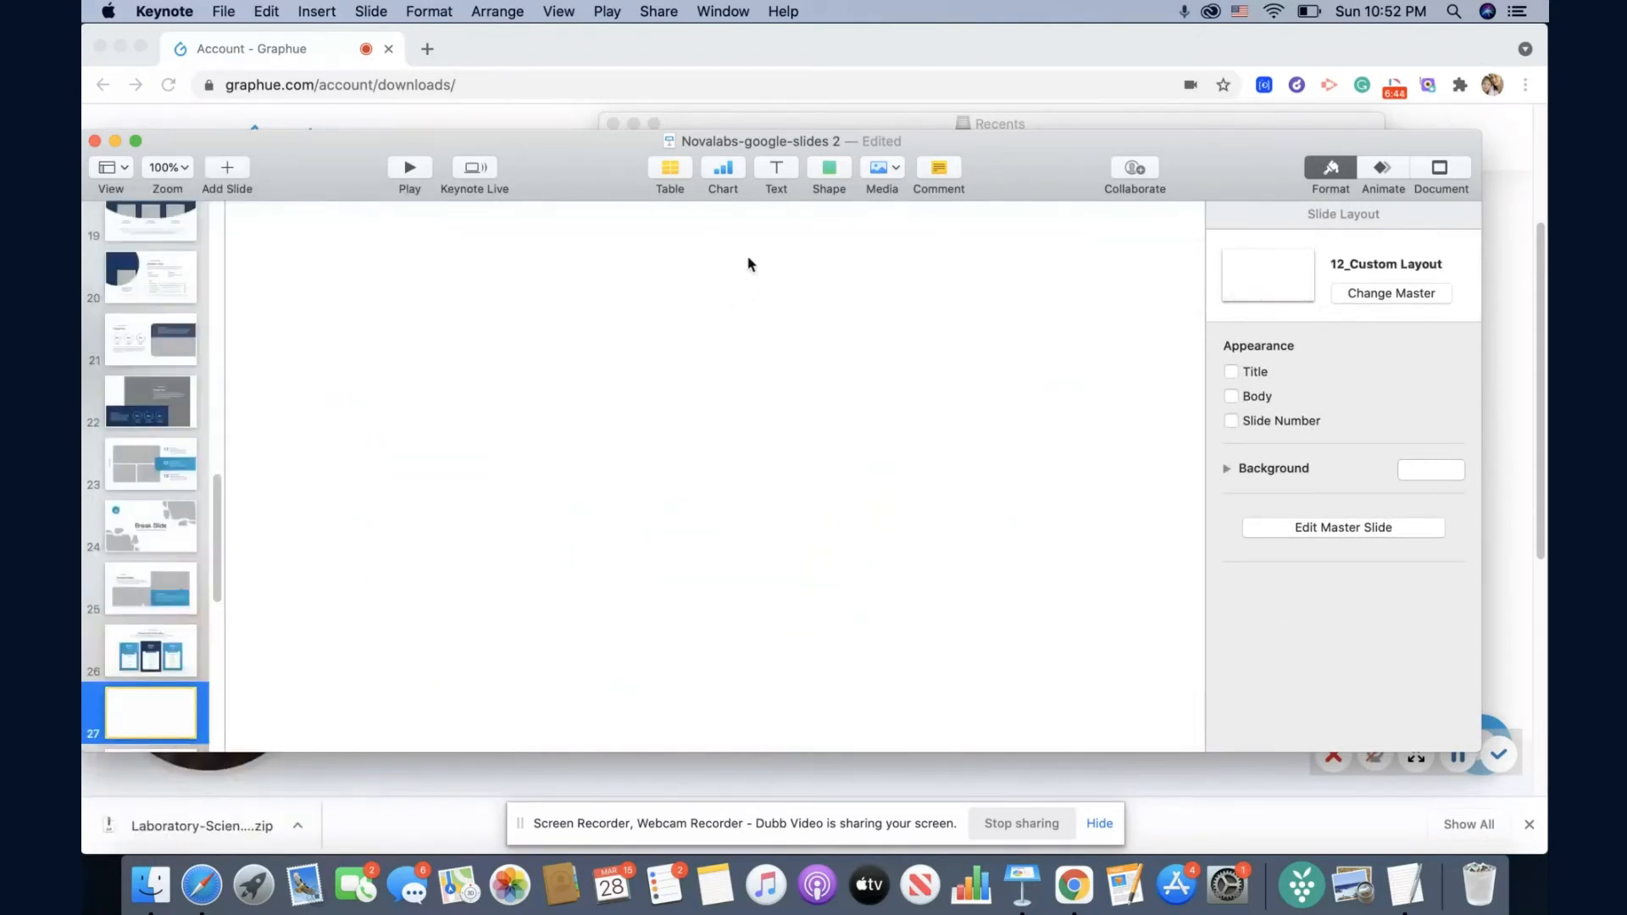
pyautogui.click(734, 177)
pyautogui.click(700, 293)
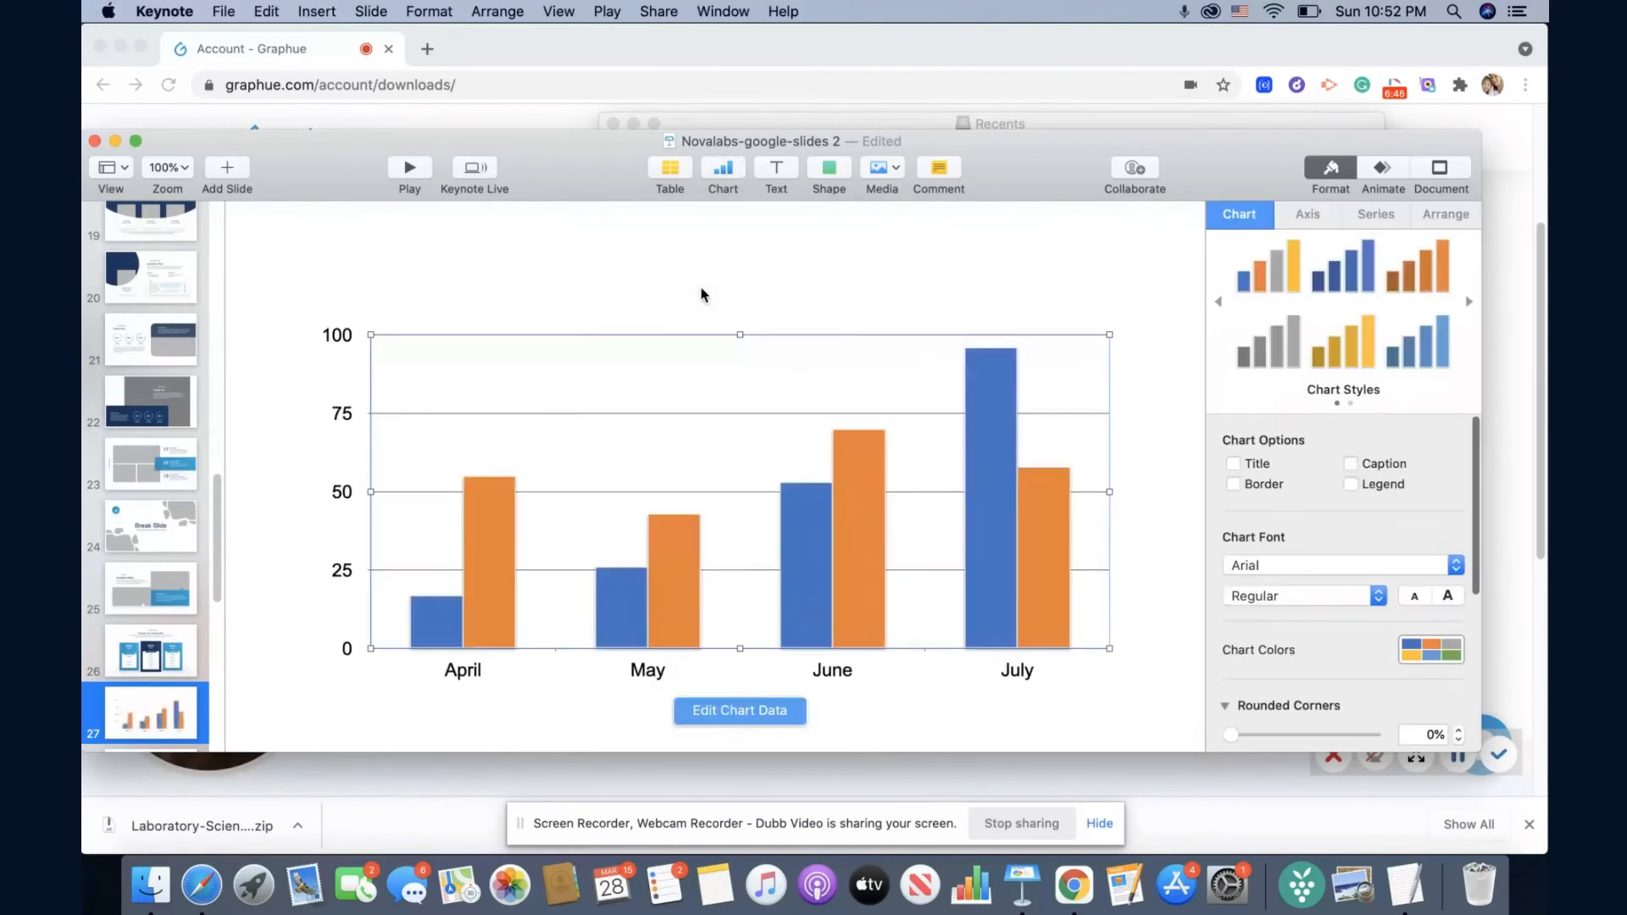
# - Open the column chart's data and look through the monthly values for Region 1 and Region 2
pyautogui.click(721, 710)
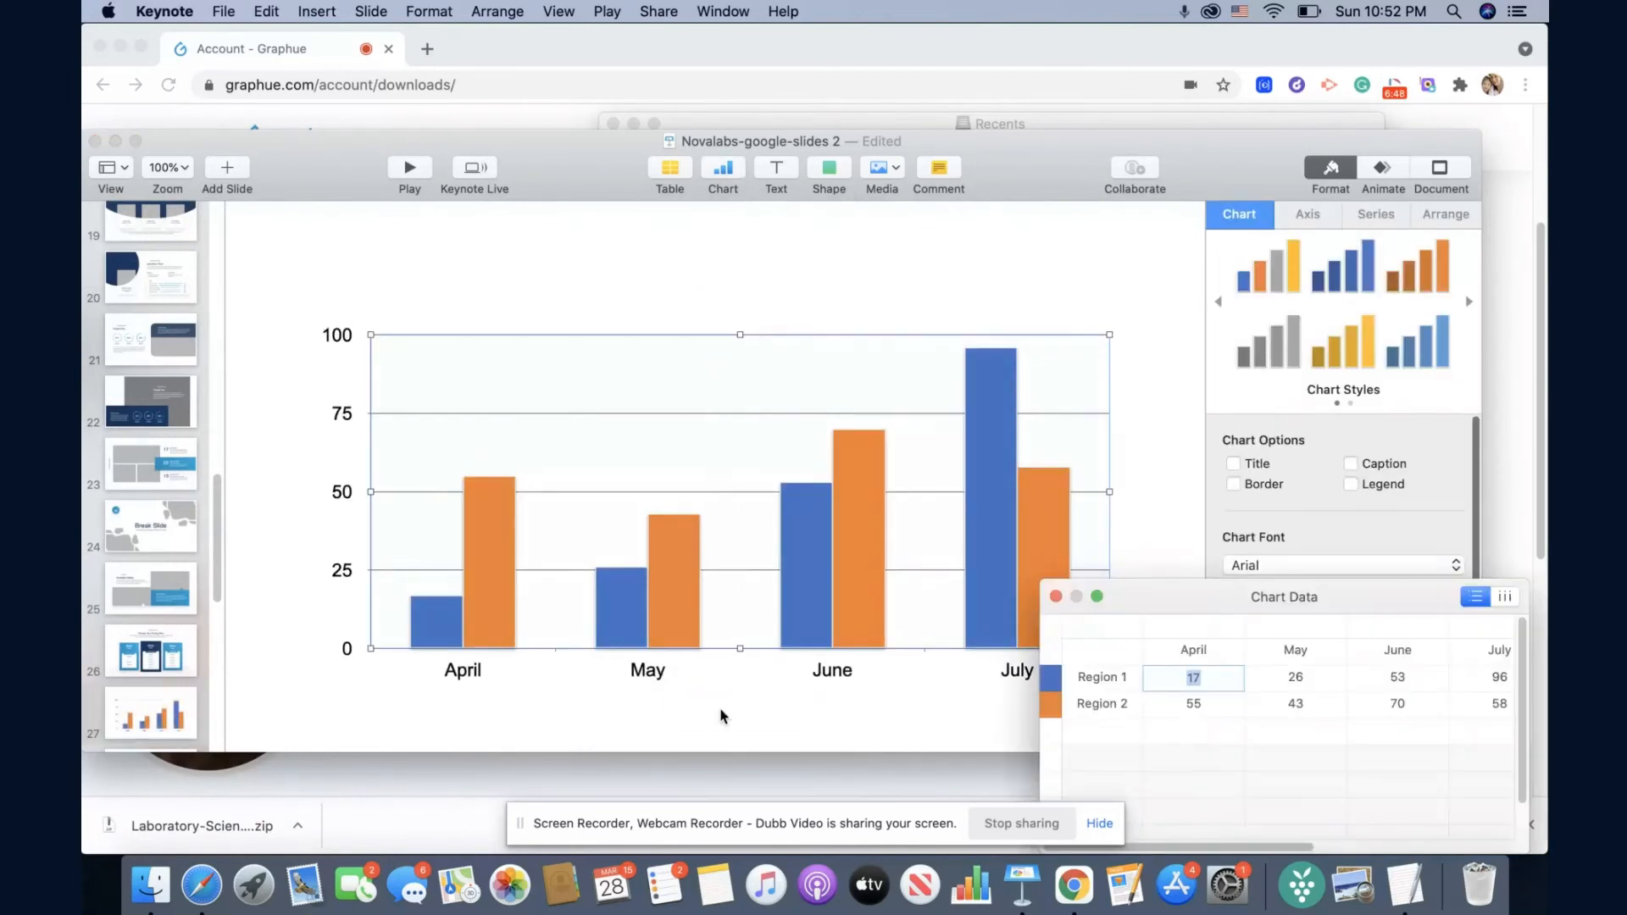
pyautogui.click(1271, 676)
pyautogui.click(1473, 675)
pyautogui.click(1447, 703)
pyautogui.doubleClick(1302, 705)
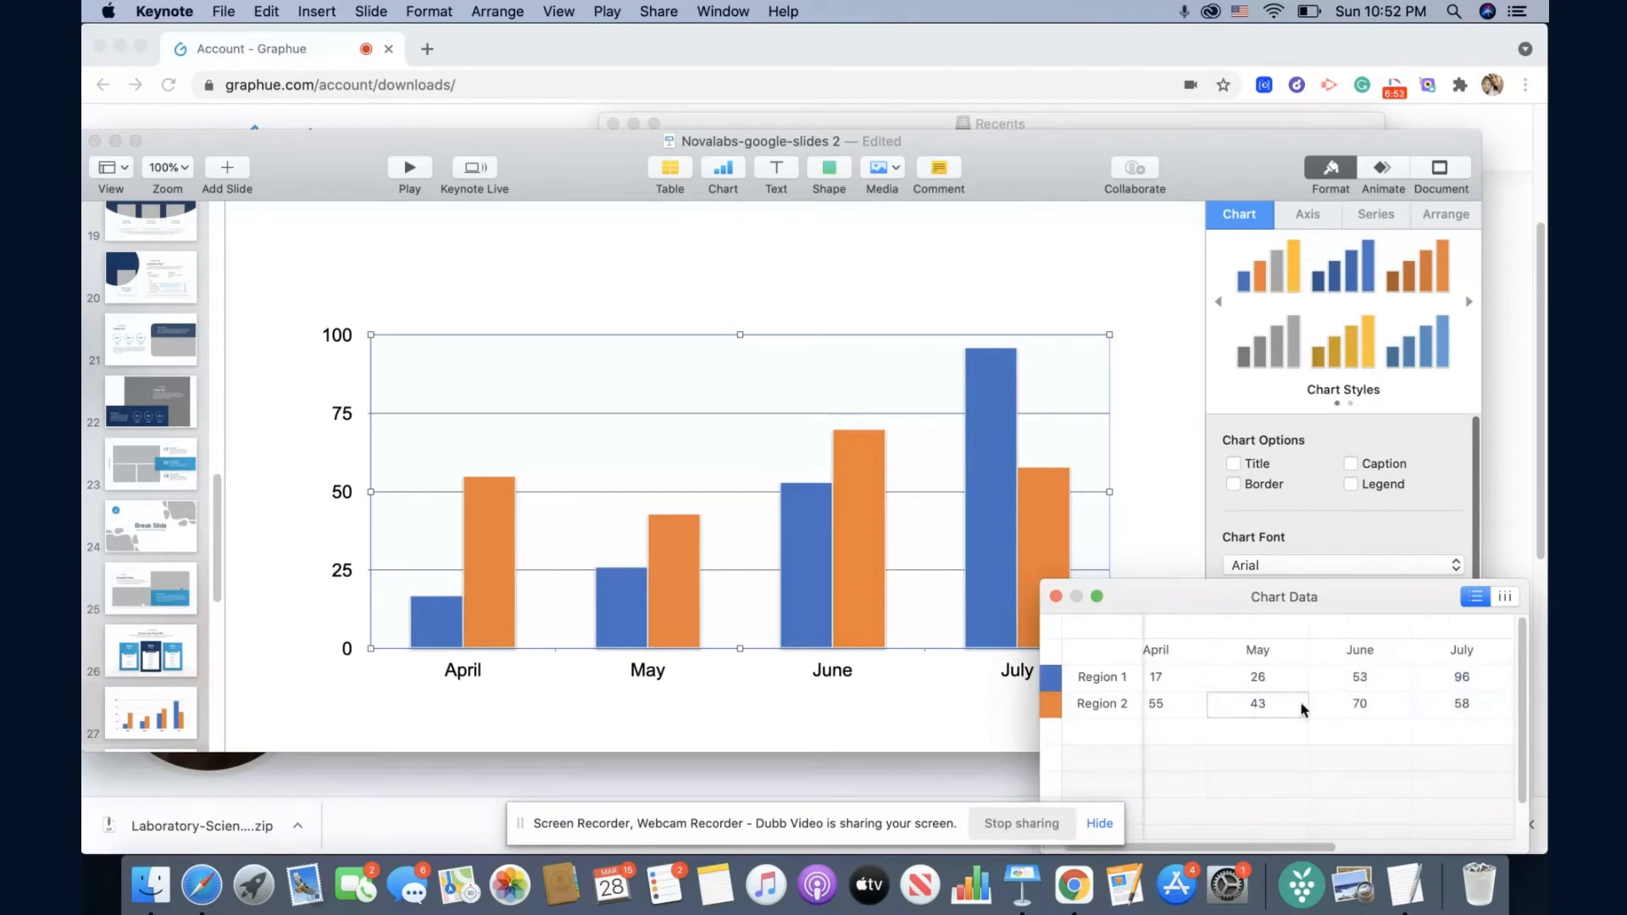
# - Turn on the caption, legend, title and border options for the column chart
pyautogui.click(1095, 463)
pyautogui.click(1352, 465)
pyautogui.click(1351, 486)
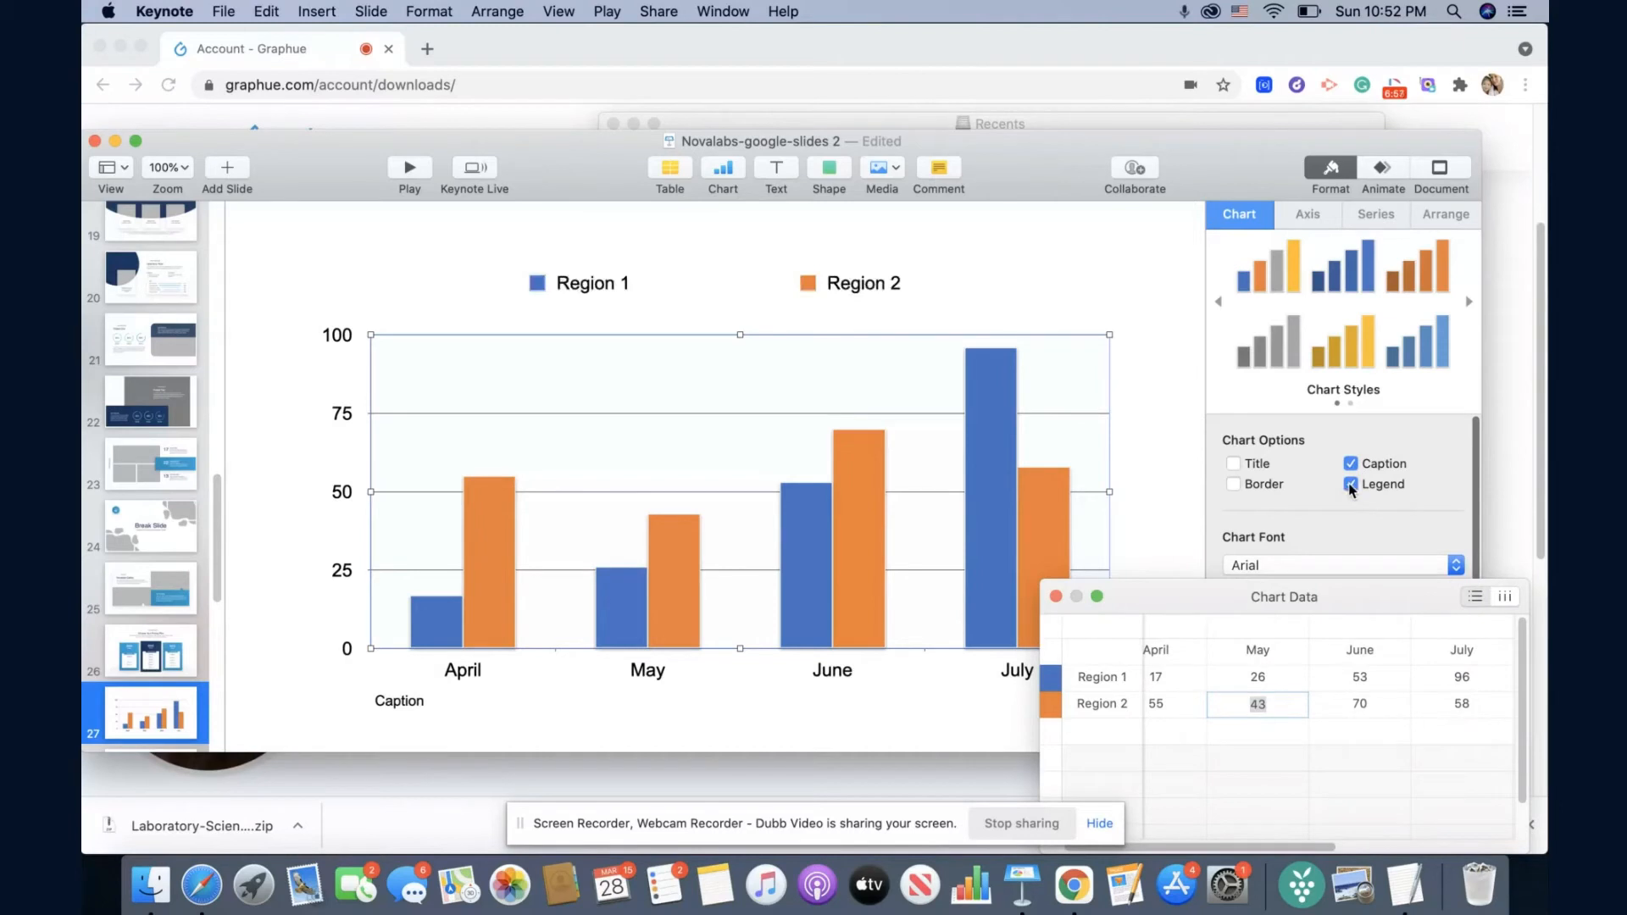
pyautogui.click(1233, 464)
pyautogui.click(1234, 485)
# - Apply the Blur build-in effect to the column chart
pyautogui.click(1385, 168)
pyautogui.click(1351, 288)
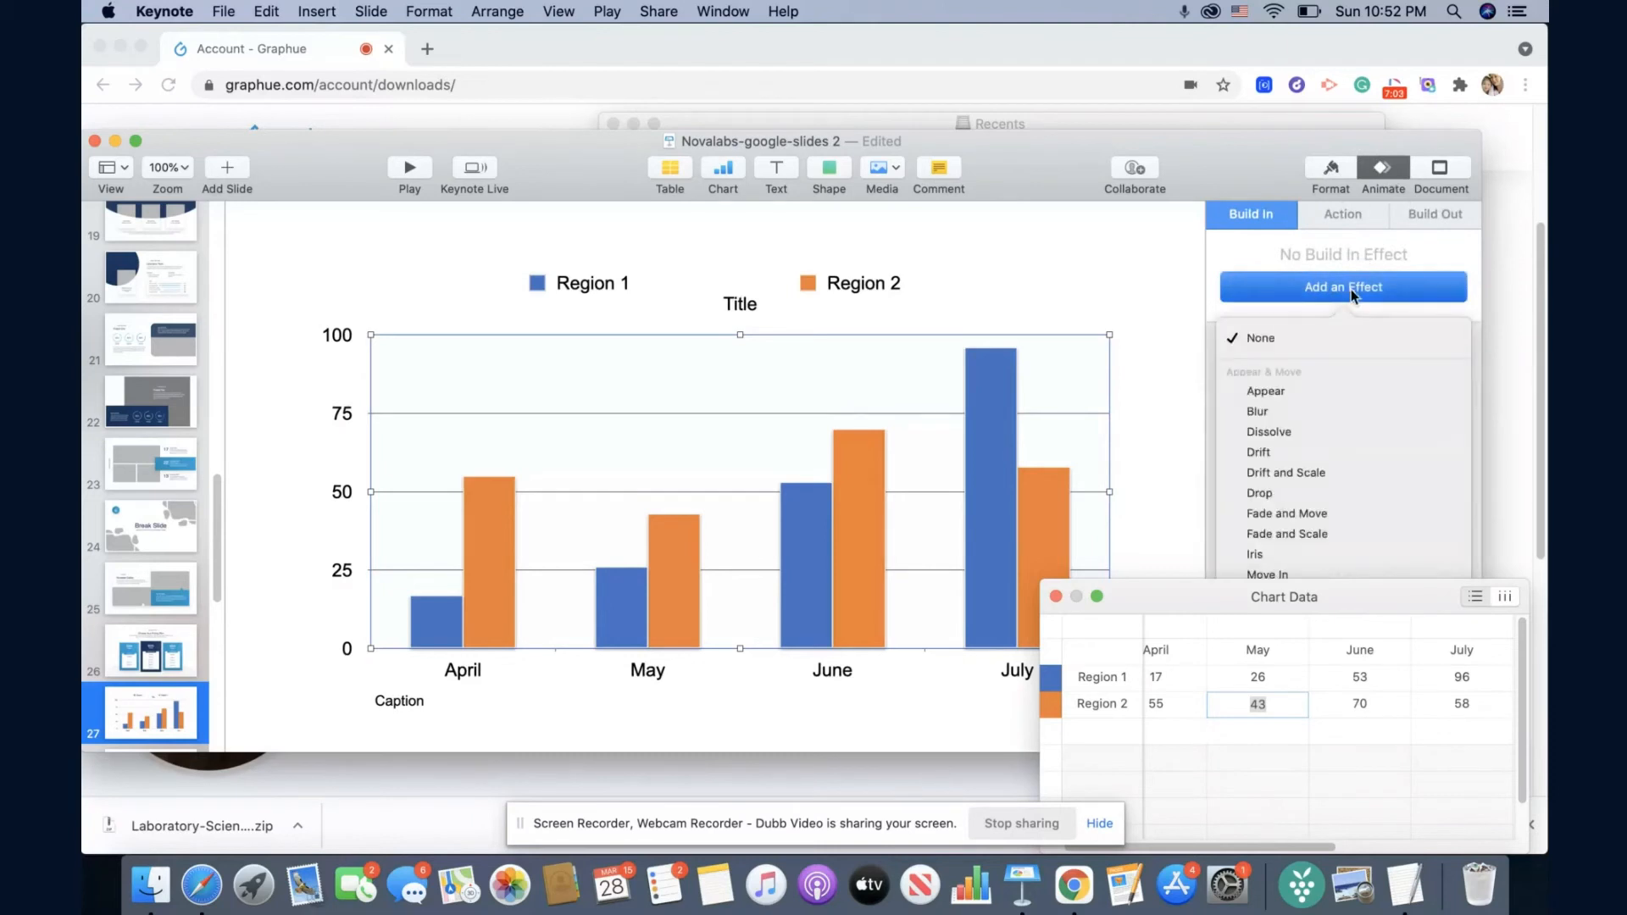
pyautogui.click(1257, 412)
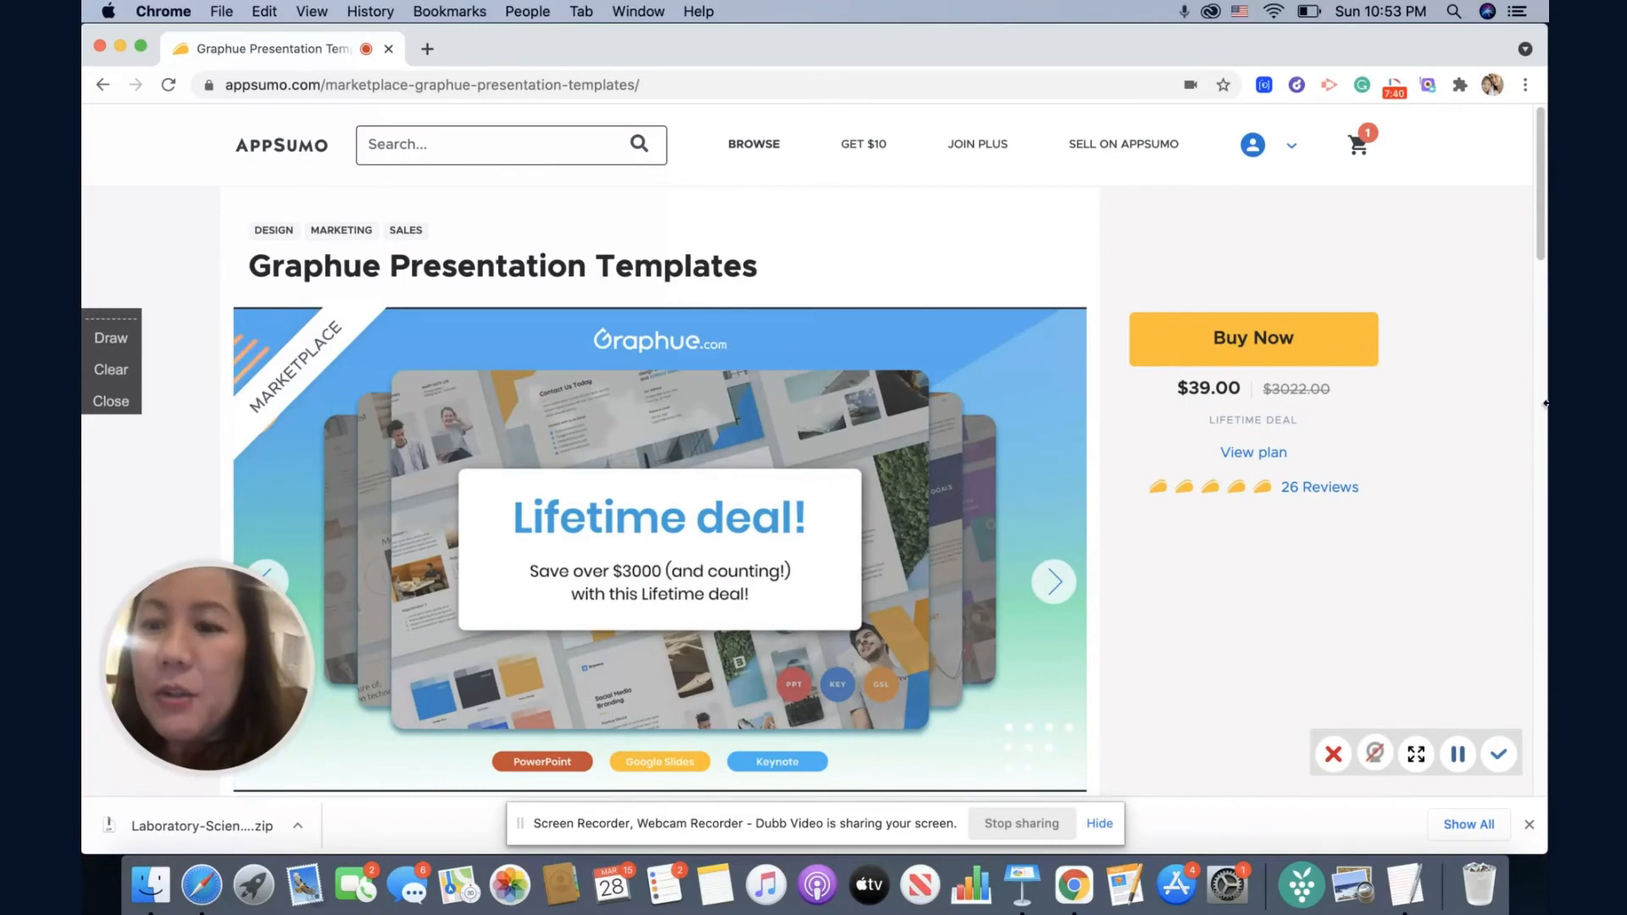
# - In Chrome, review the Graphue deal's plan features and its reviews and questions on the AppSumo page
pyautogui.moveTo(1537, 241); pyautogui.dragTo(1544, 339)
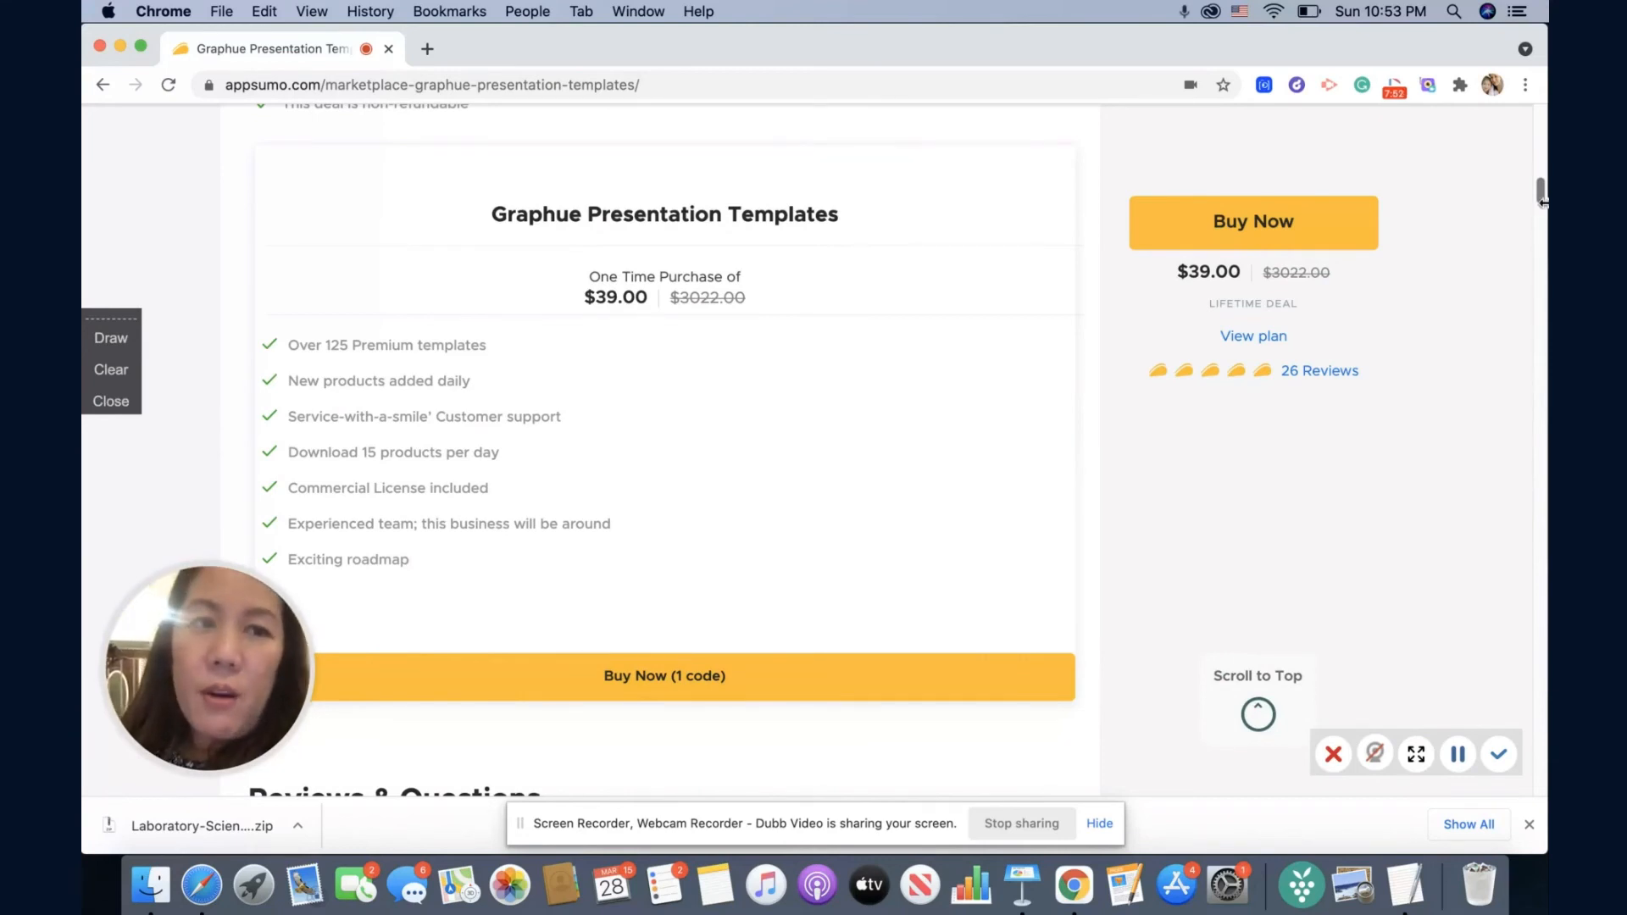
pyautogui.scroll(-2, 347, 214)
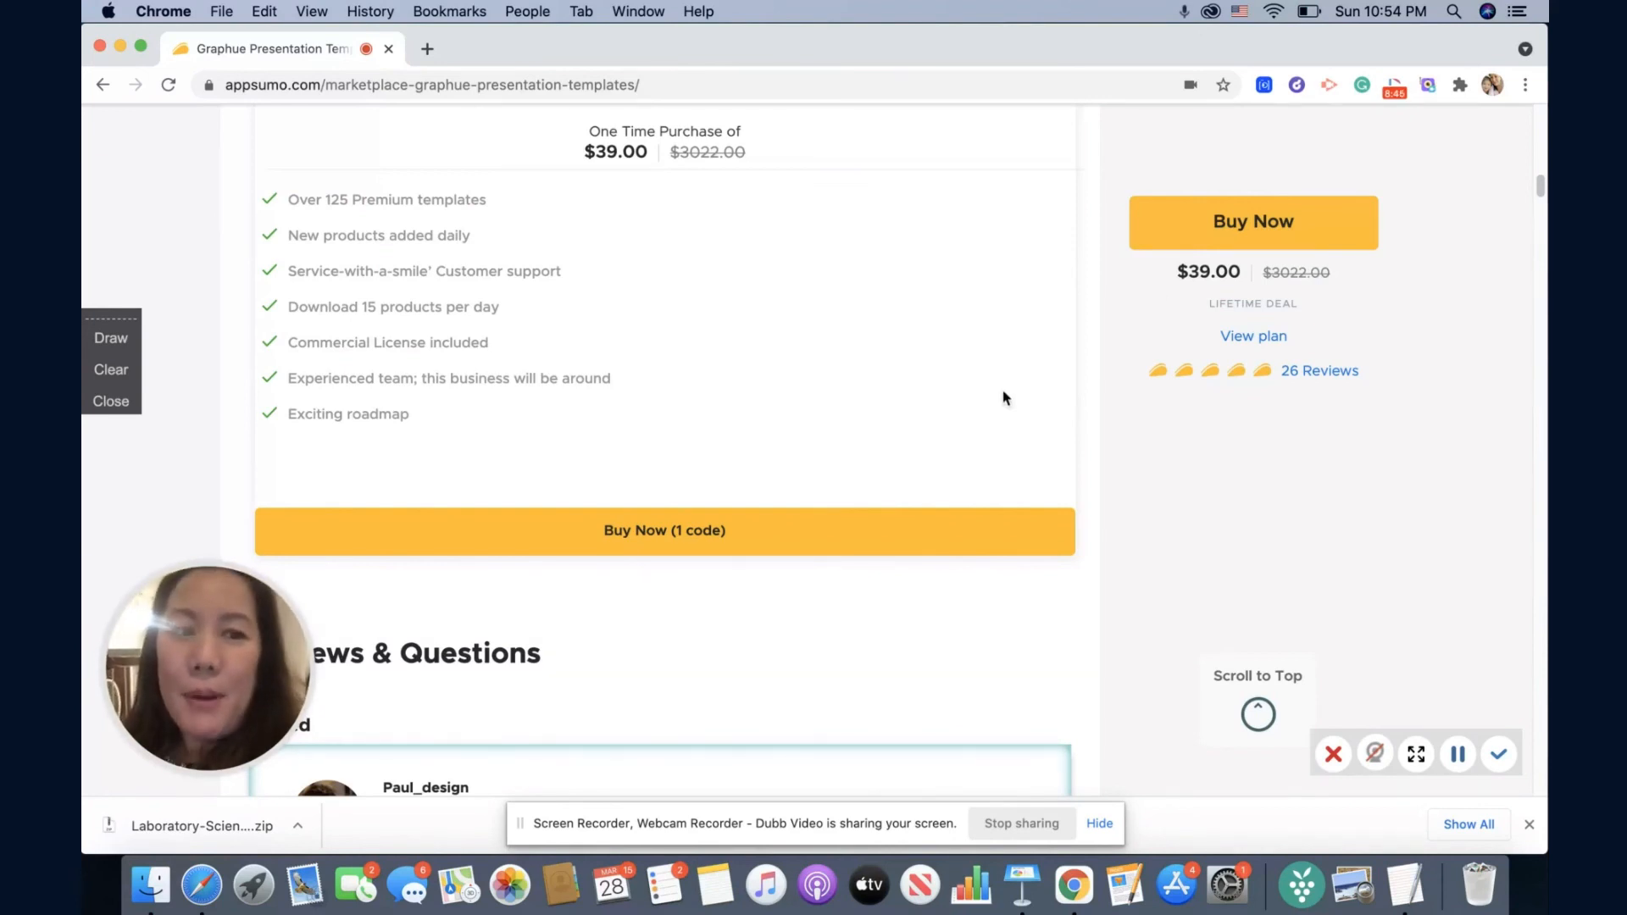
pyautogui.moveTo(1537, 191); pyautogui.dragTo(1540, 206)
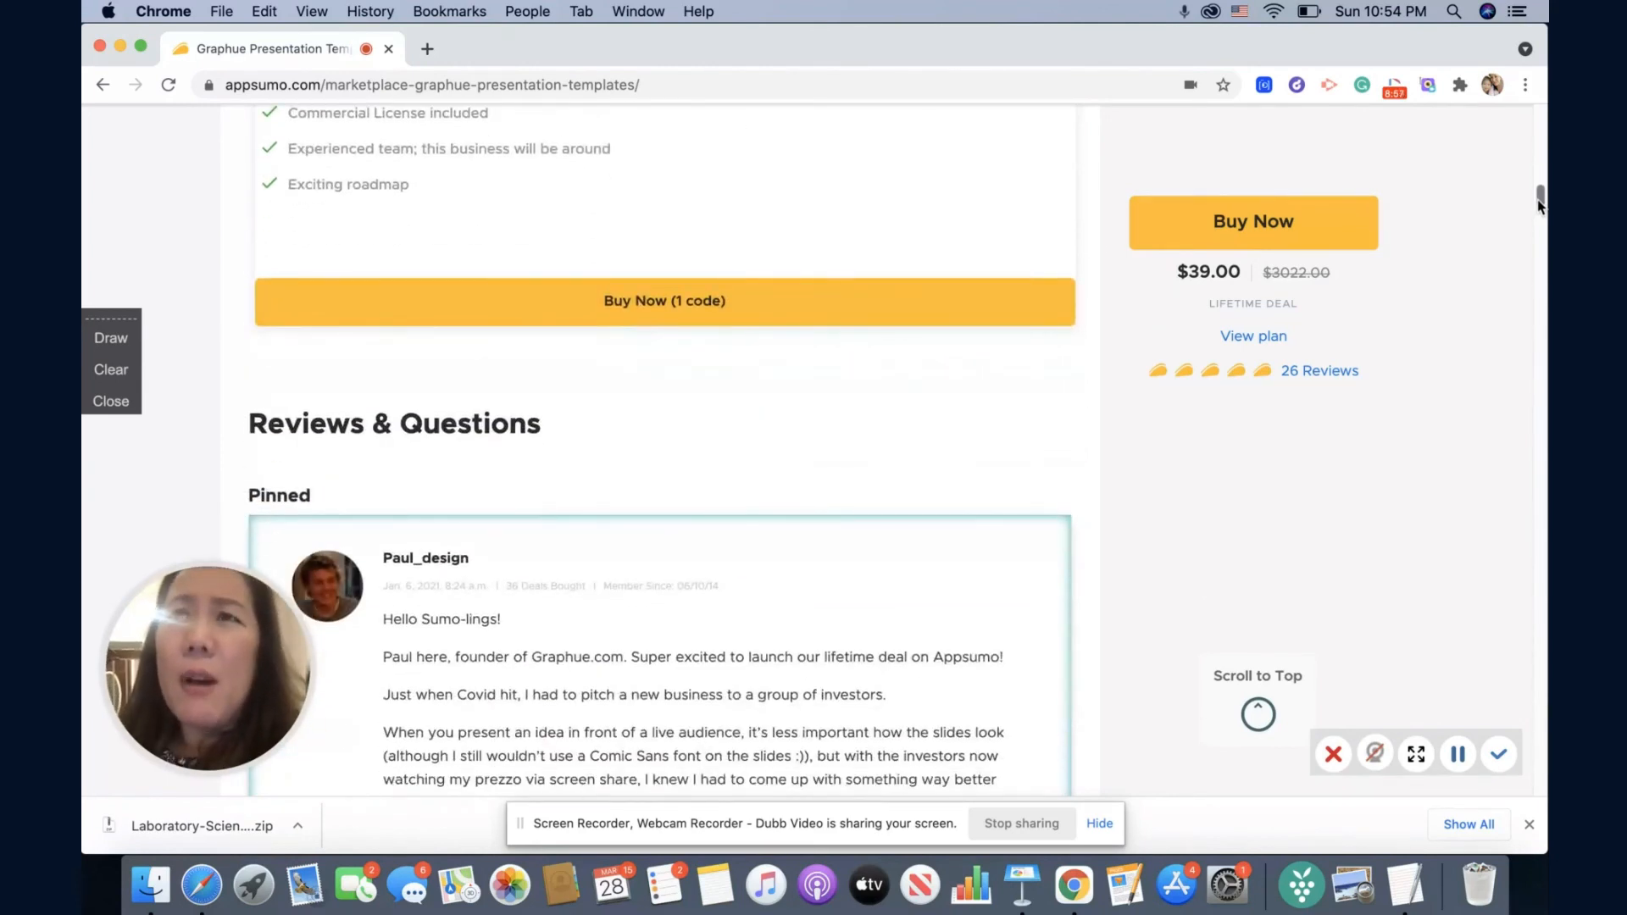